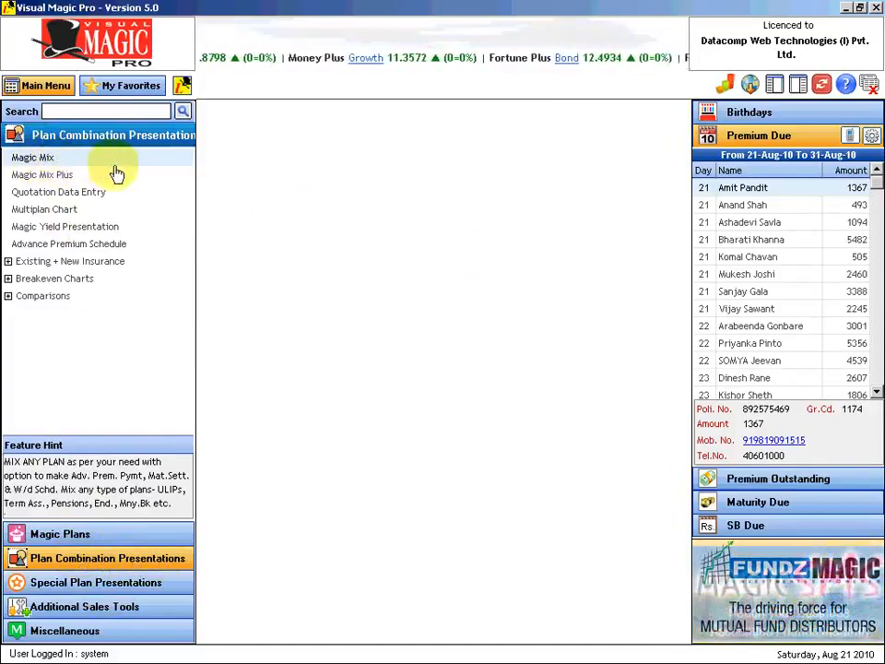
# - Open the Magic Mix quotation list under Plan Combination Presentations
pyautogui.click(37, 162)
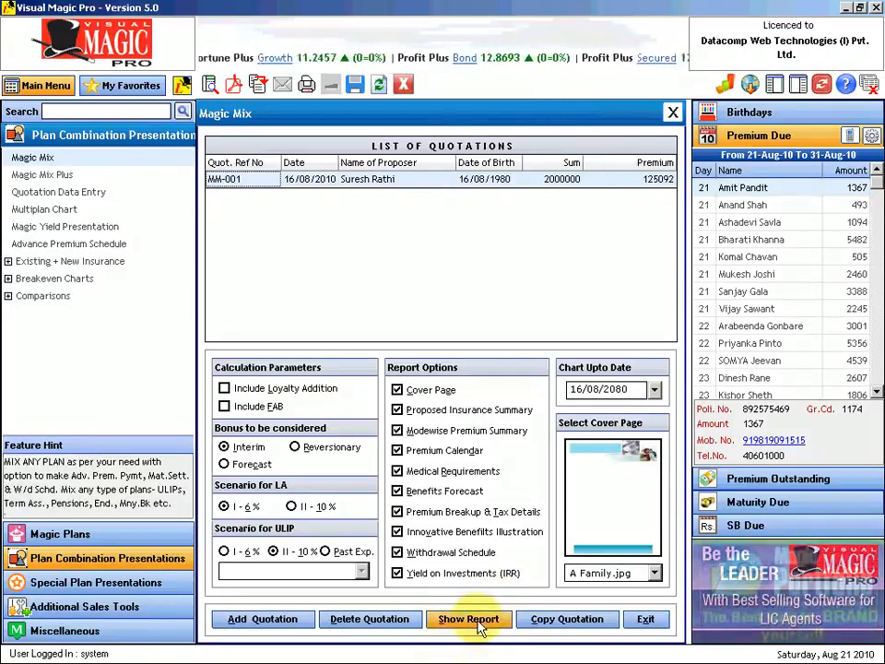
# - Add a new Magic Mix quotation with reference number MM-003
pyautogui.click(285, 623)
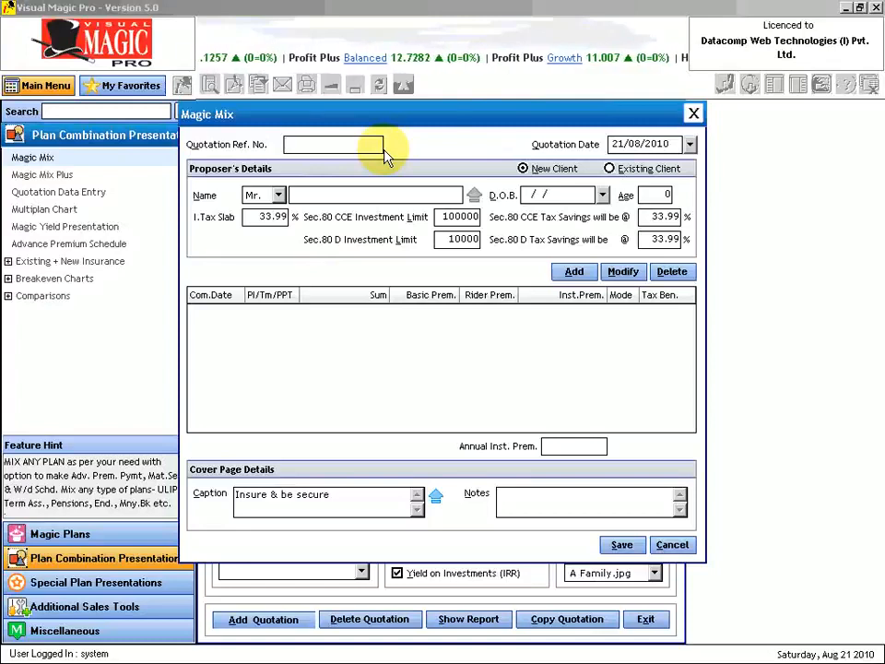
pyautogui.write('MM-002')
pyautogui.press('BackSpace')
pyautogui.write('3')
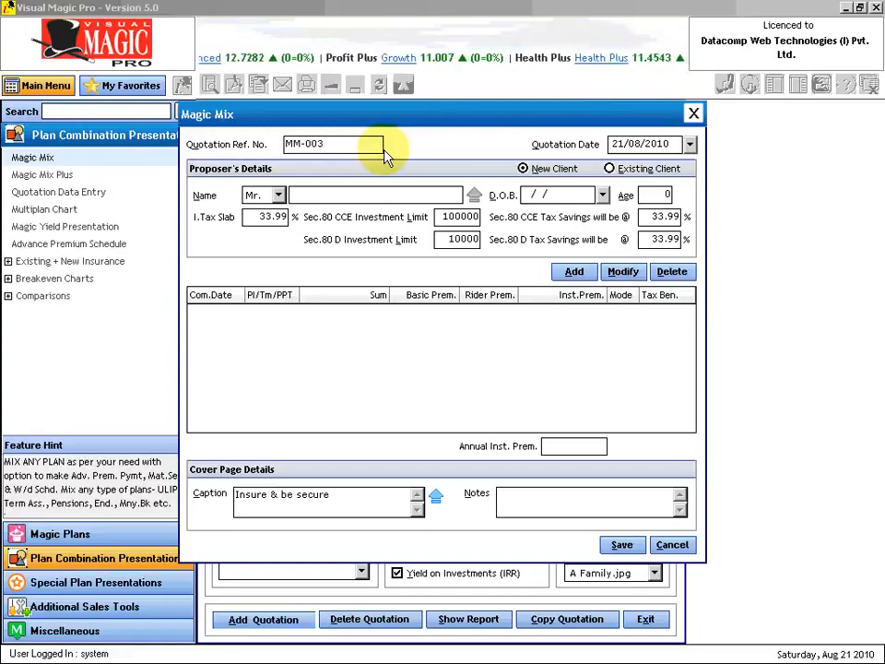
pyautogui.press('Tab')
pyautogui.press('Tab')
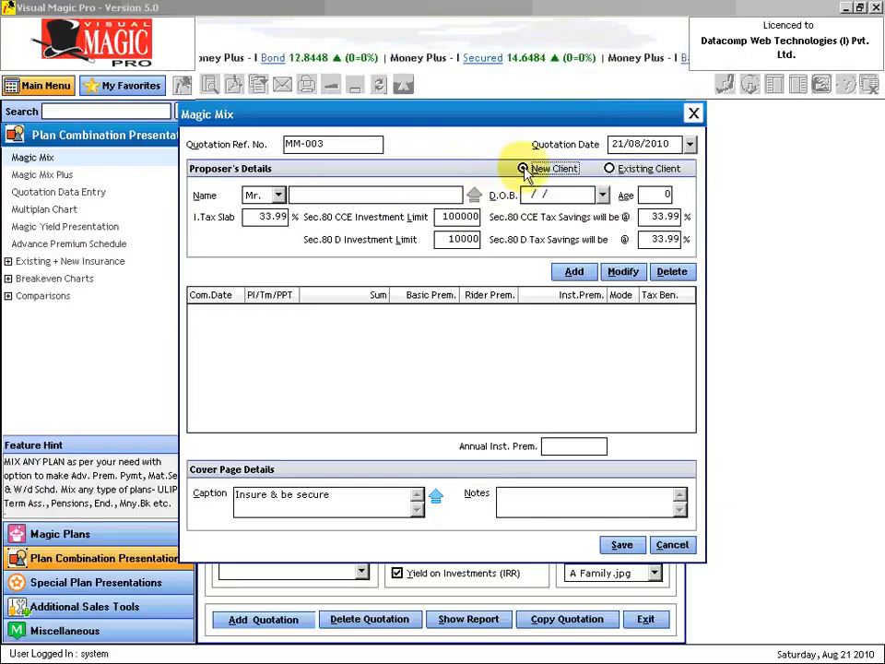
# - Enter the proposer's full name and age 35, so the birth date fills in
pyautogui.click(325, 195)
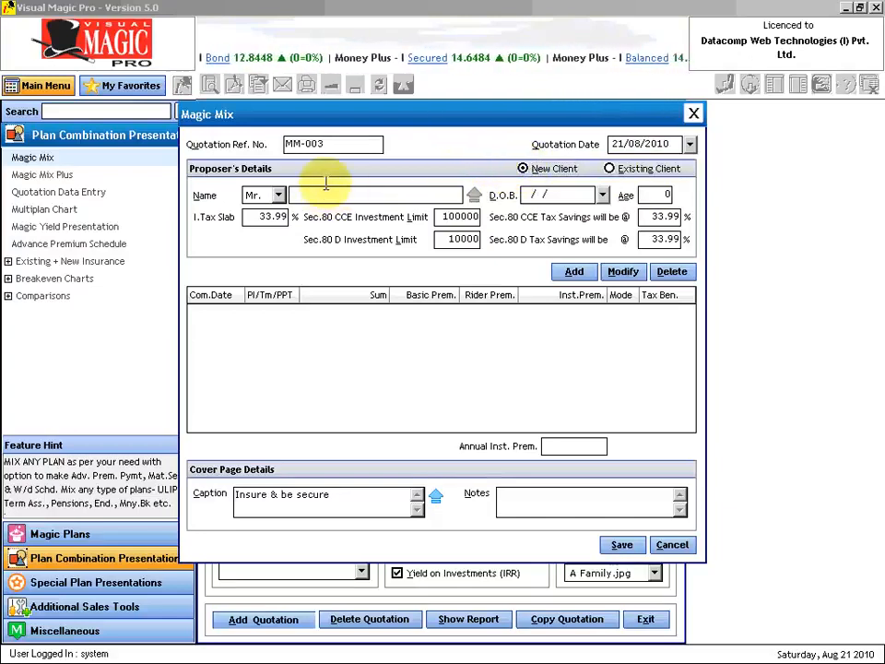
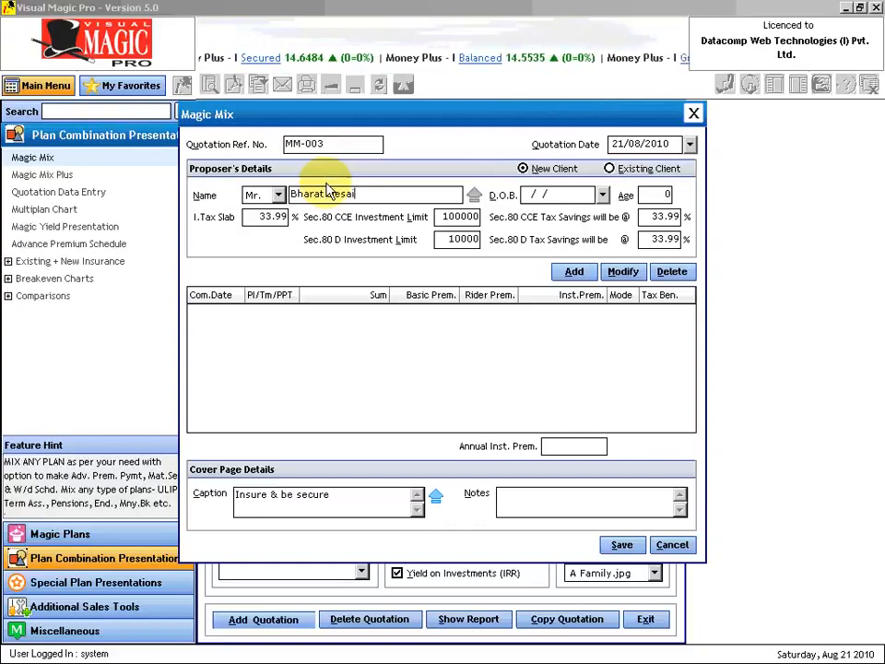
pyautogui.press('Tab')
pyautogui.press('Tab')
pyautogui.write('35')
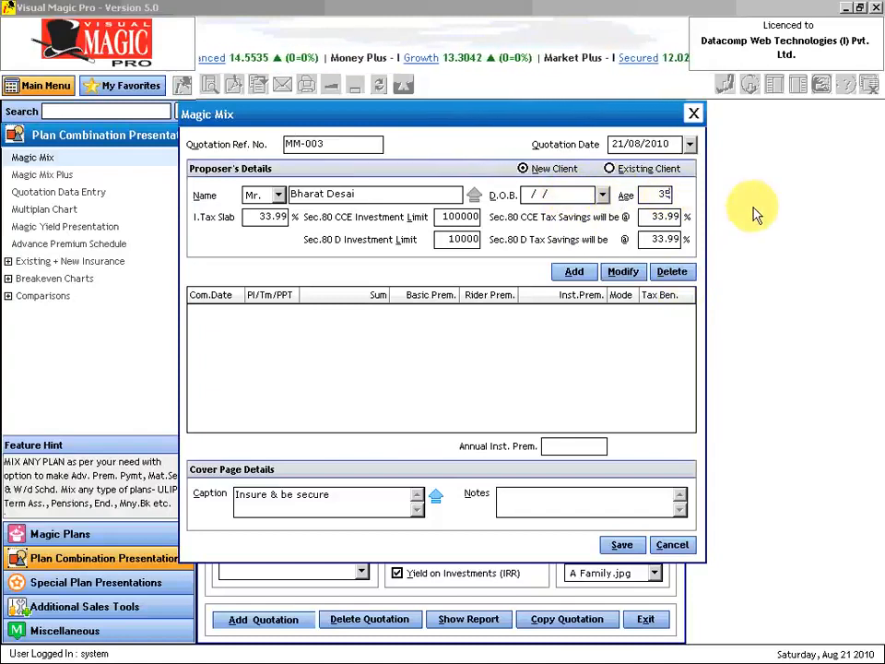
pyautogui.press('Tab')
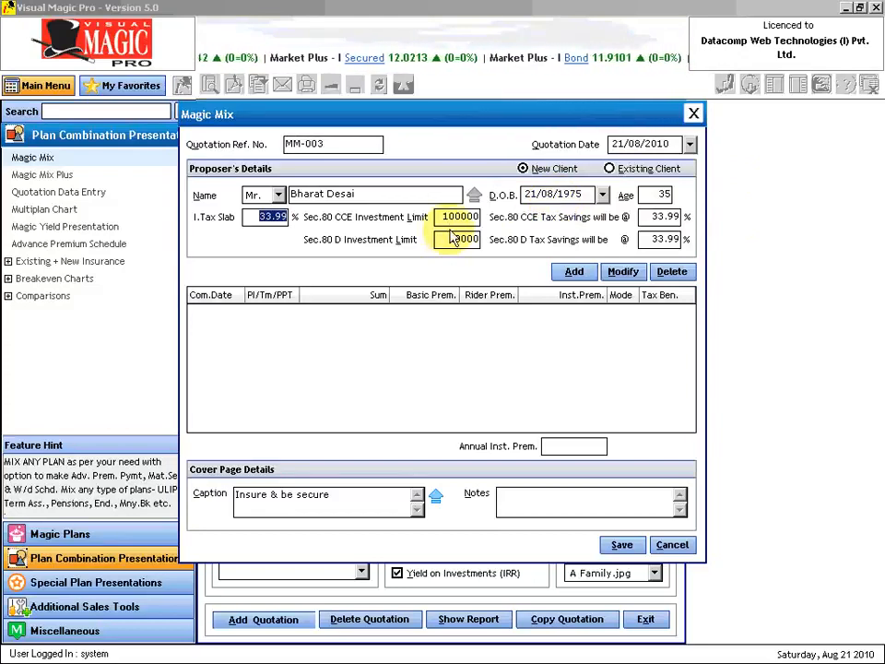
# - Set the income tax slab and CCE tax savings to 30.90 and the Sec.80 D limit to 0
pyautogui.write('30.9')
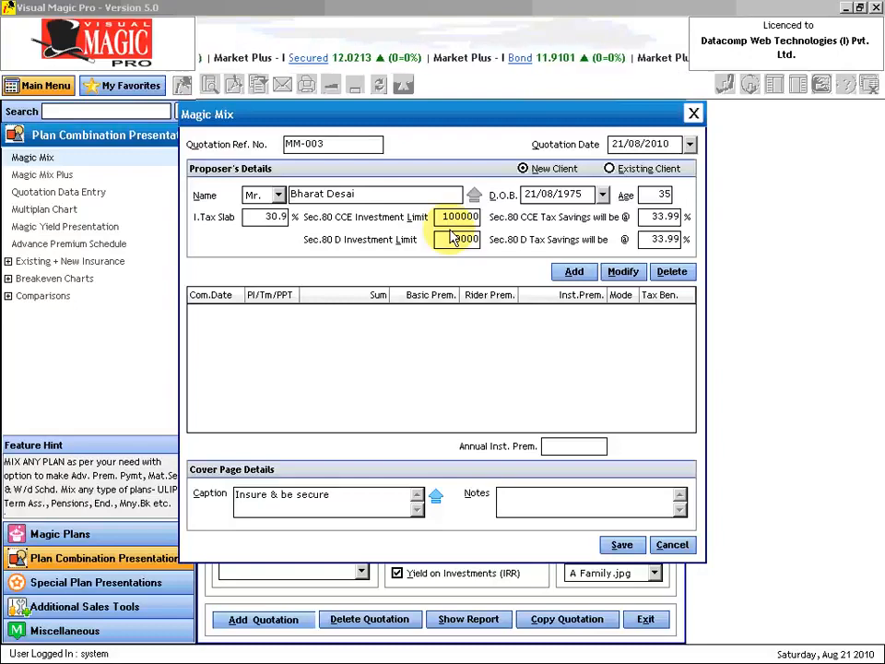
pyautogui.press('Tab')
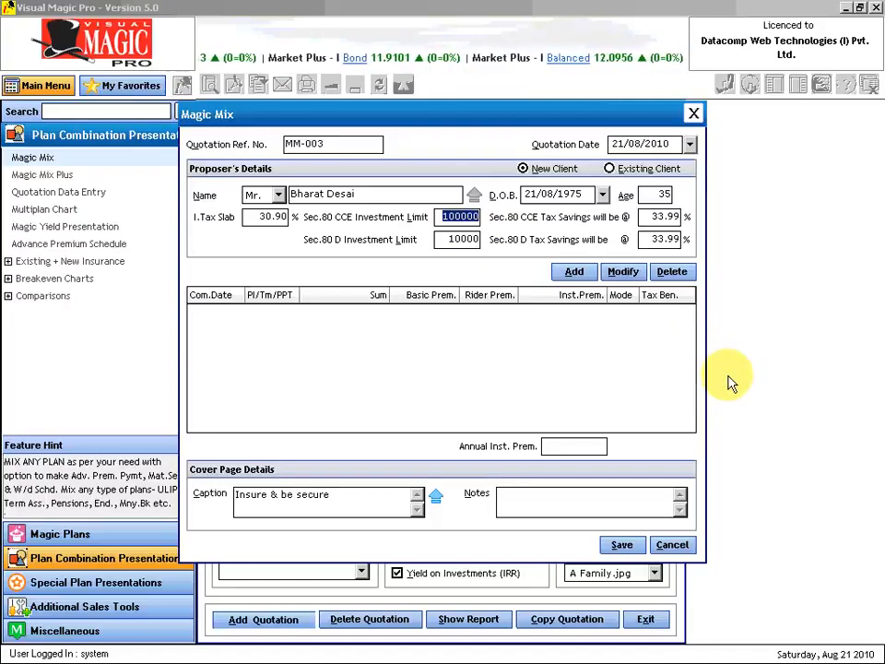
pyautogui.press('Tab')
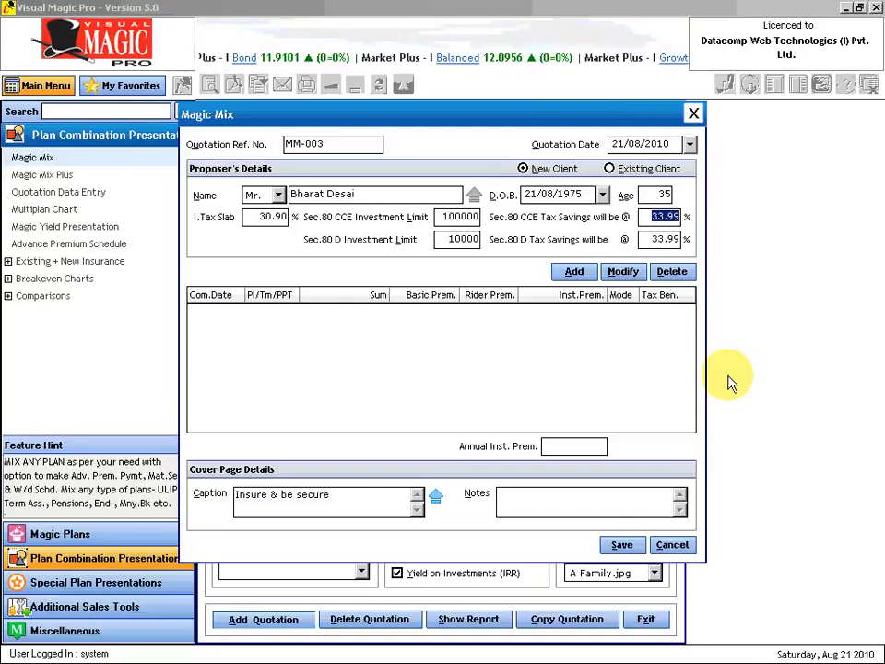
pyautogui.press('BackSpace')
pyautogui.write('30.90')
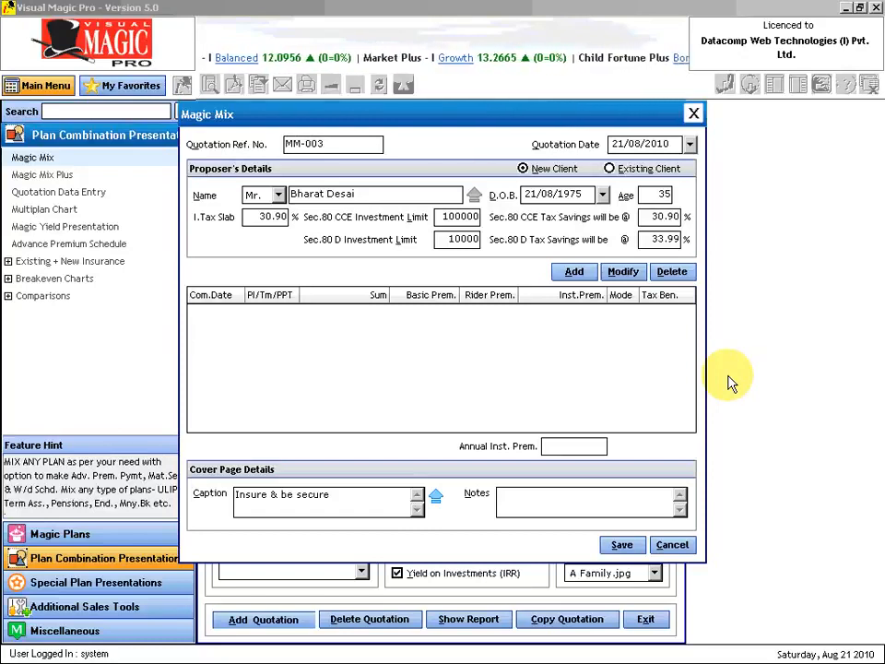
pyautogui.press('Tab')
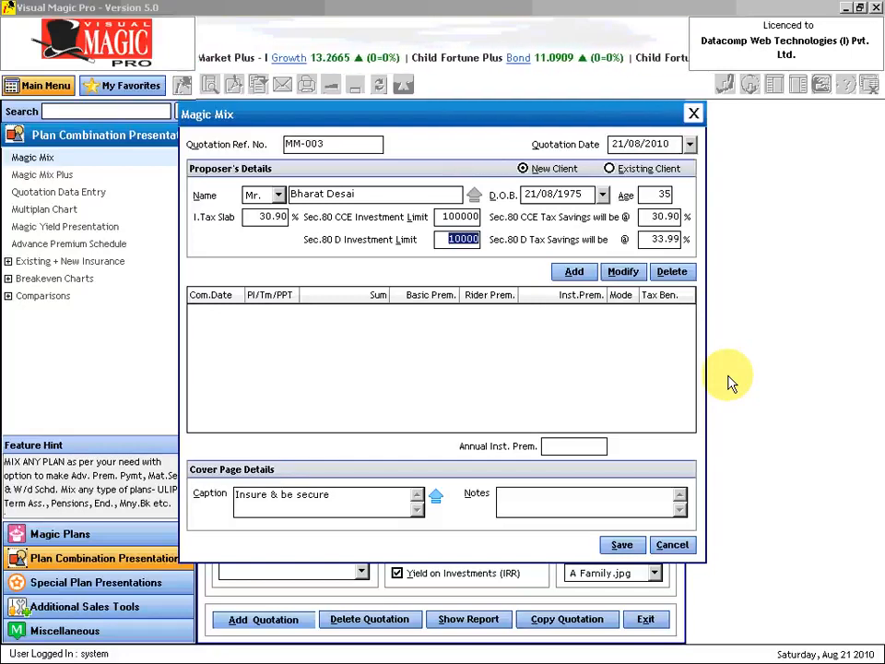
pyautogui.write('0')
pyautogui.press('Tab')
pyautogui.press('Tab')
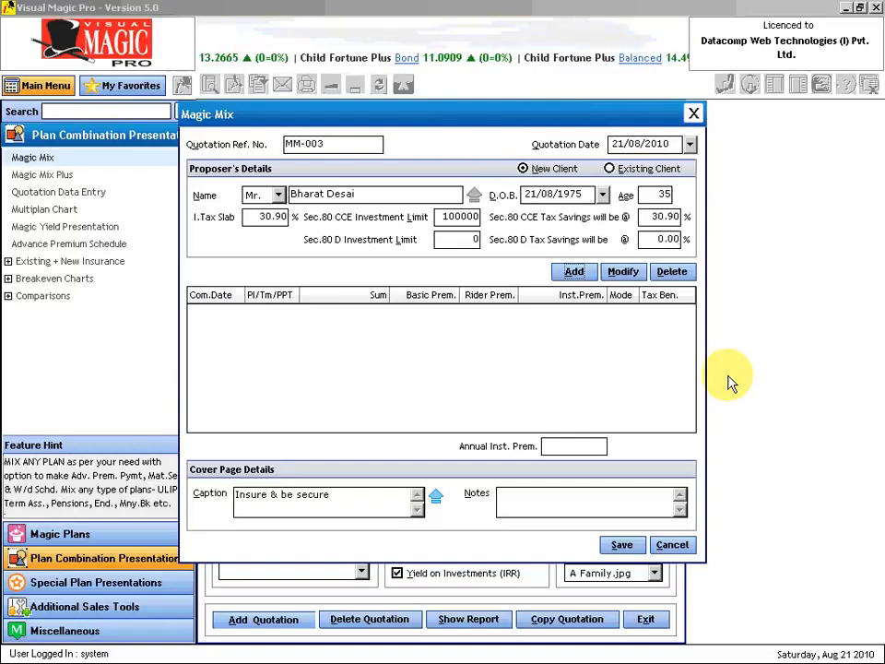
pyautogui.click(576, 273)
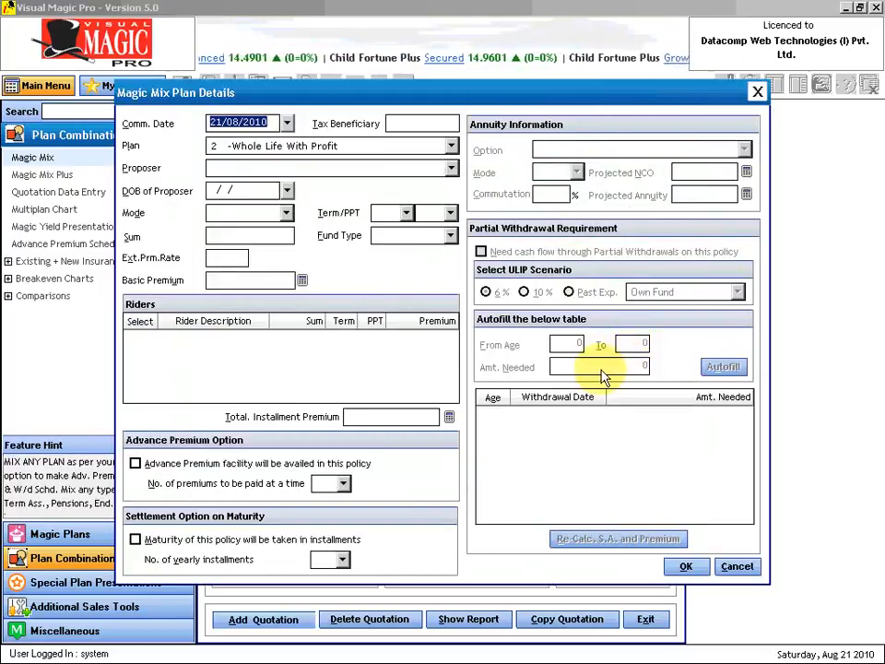
# - Set plan 149 Jeevan Anand for Self, yearly mode, with a 25-year term and premium-paying term
pyautogui.press('Tab')
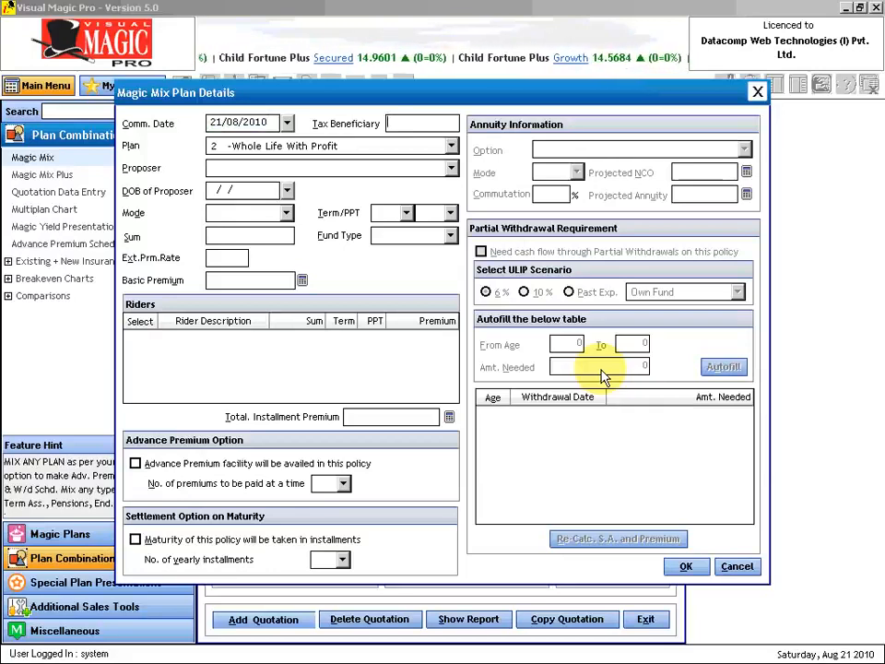
pyautogui.write('Self')
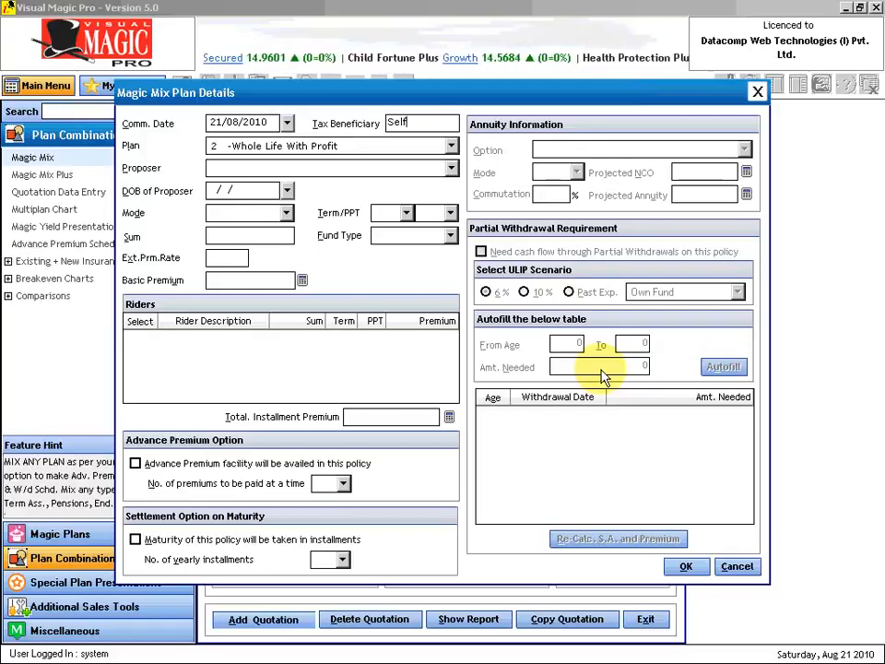
pyautogui.press('Tab')
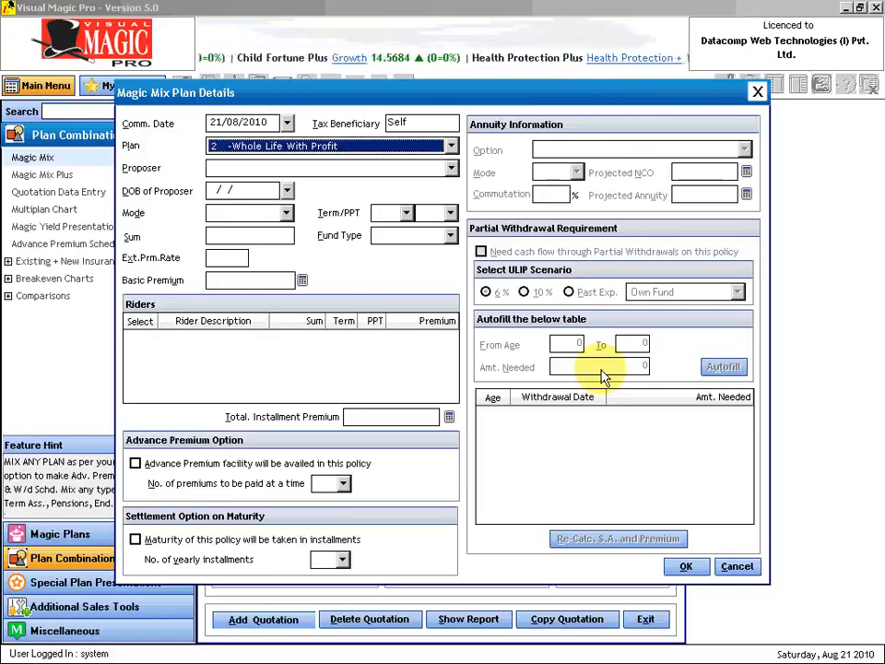
pyautogui.write('149  -Jeevan Anand')
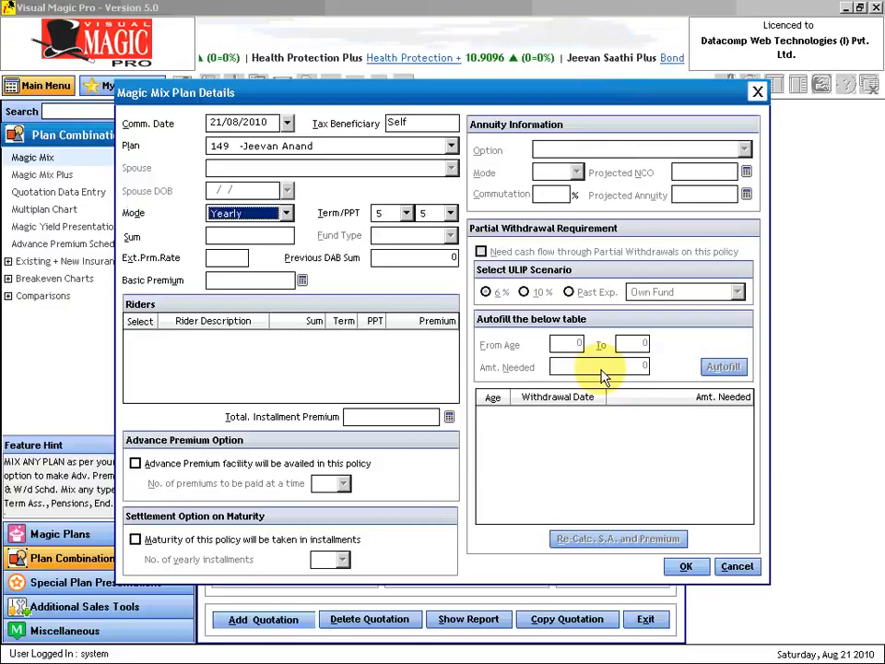
pyautogui.press('Tab')
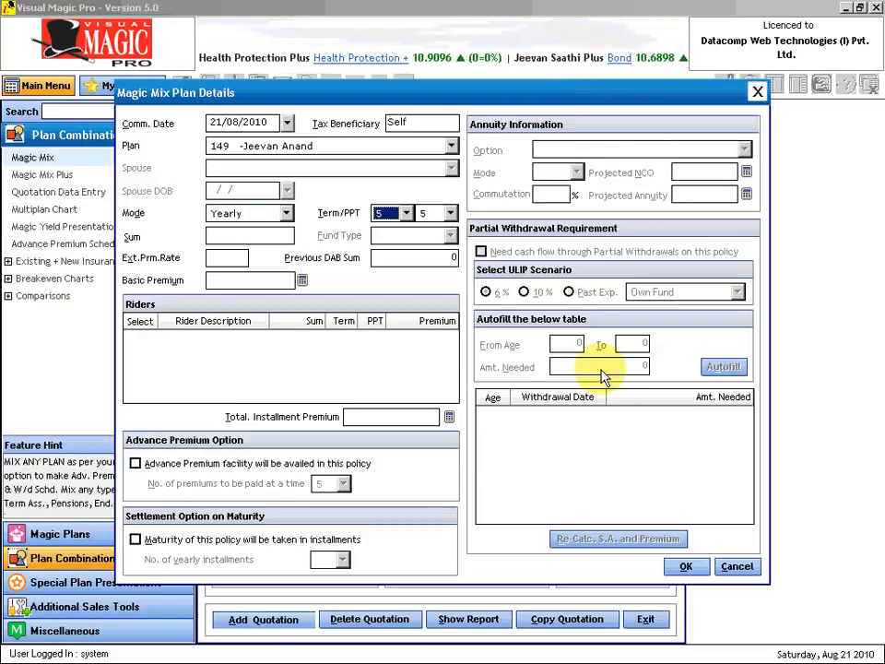
pyautogui.write('20')
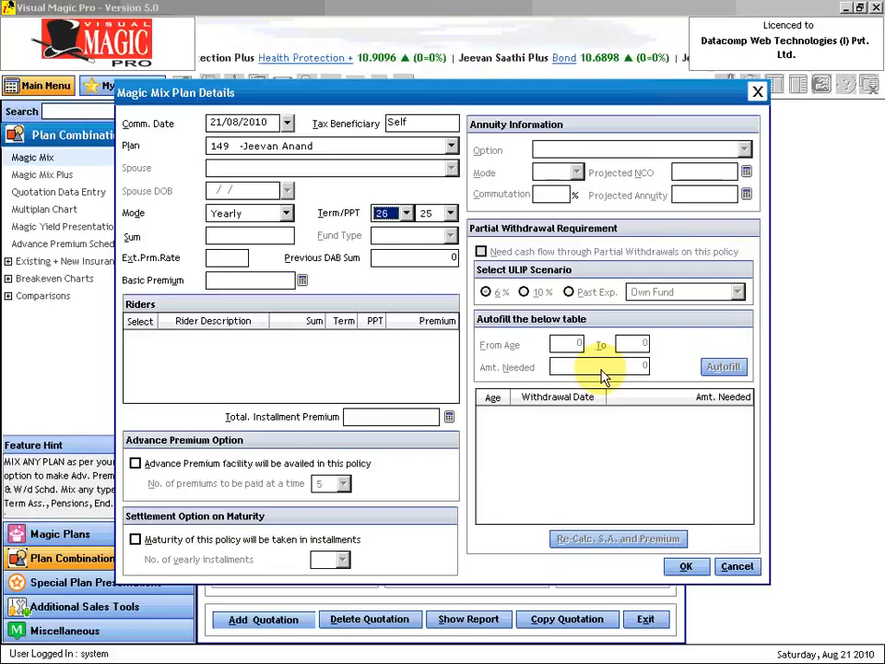
pyautogui.press('Tab')
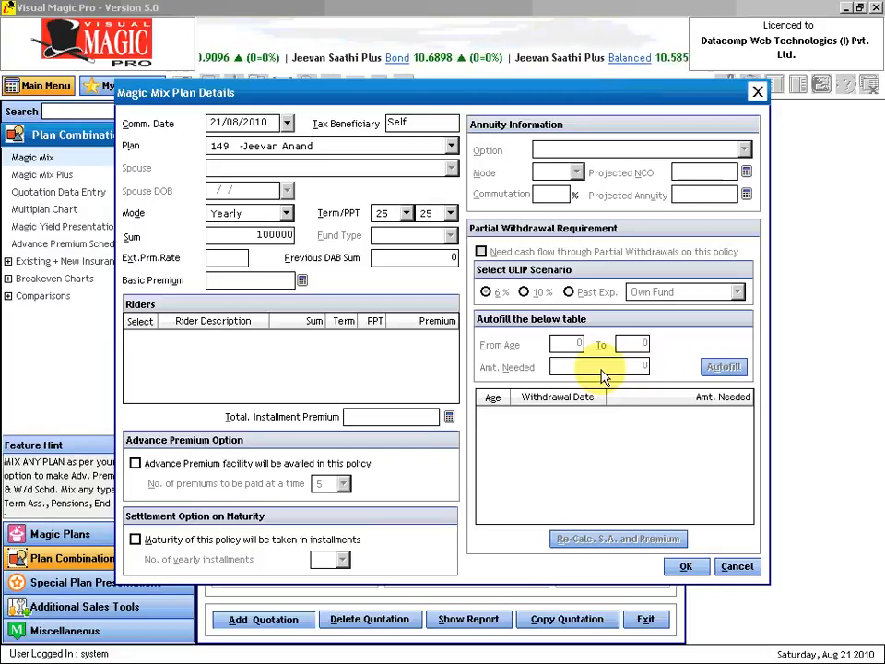
# - Accept the 1000000 sum and 0.00 extra premium rate, calculate the 43097 premium, and add the plan
pyautogui.press('Tab')
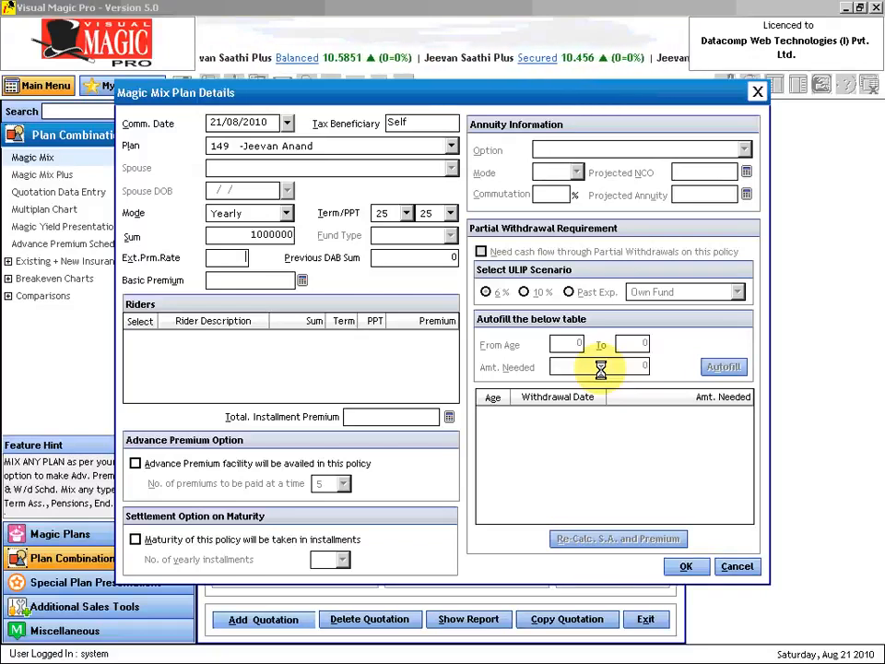
pyautogui.press('Tab')
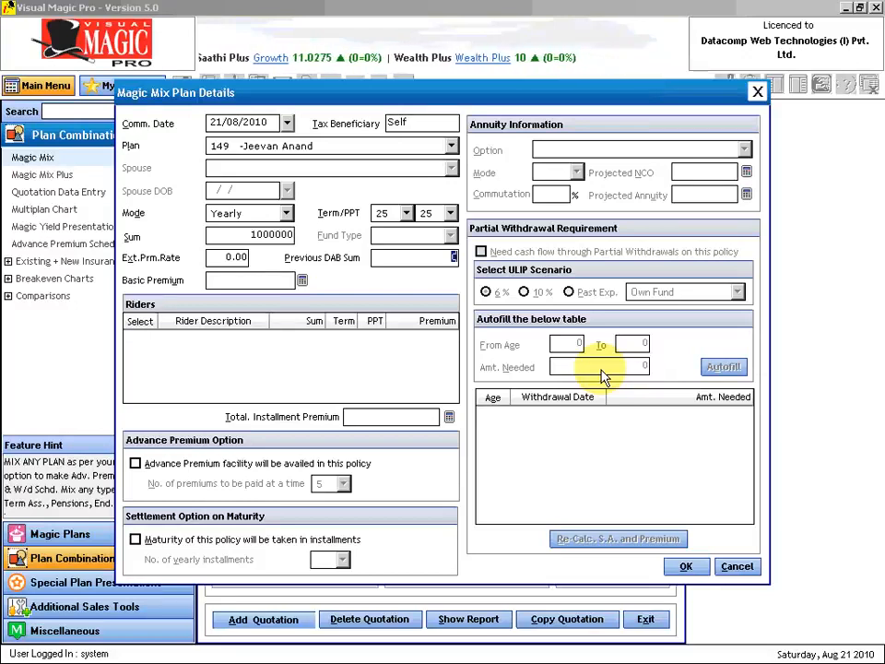
pyautogui.press('Tab')
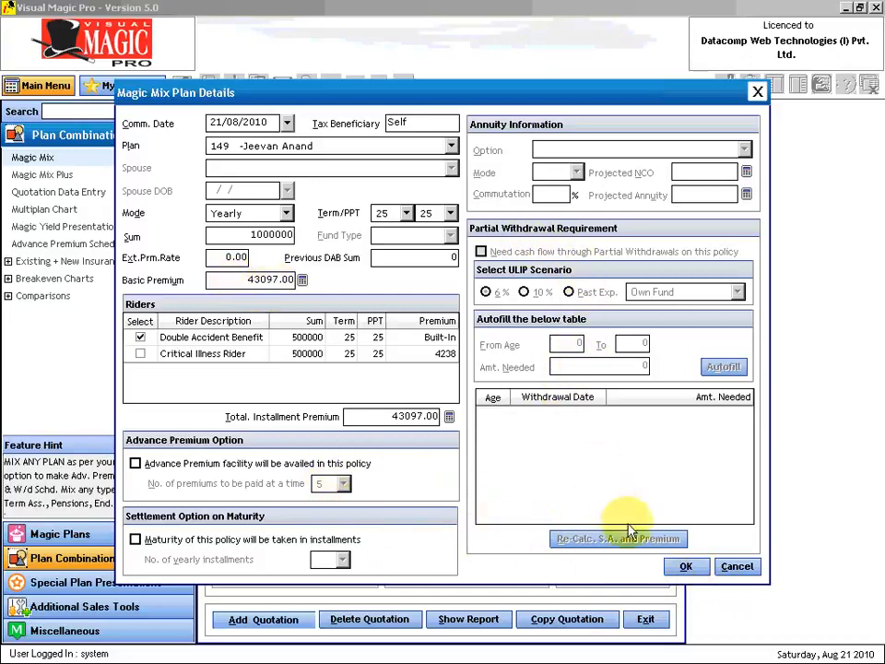
pyautogui.click(687, 568)
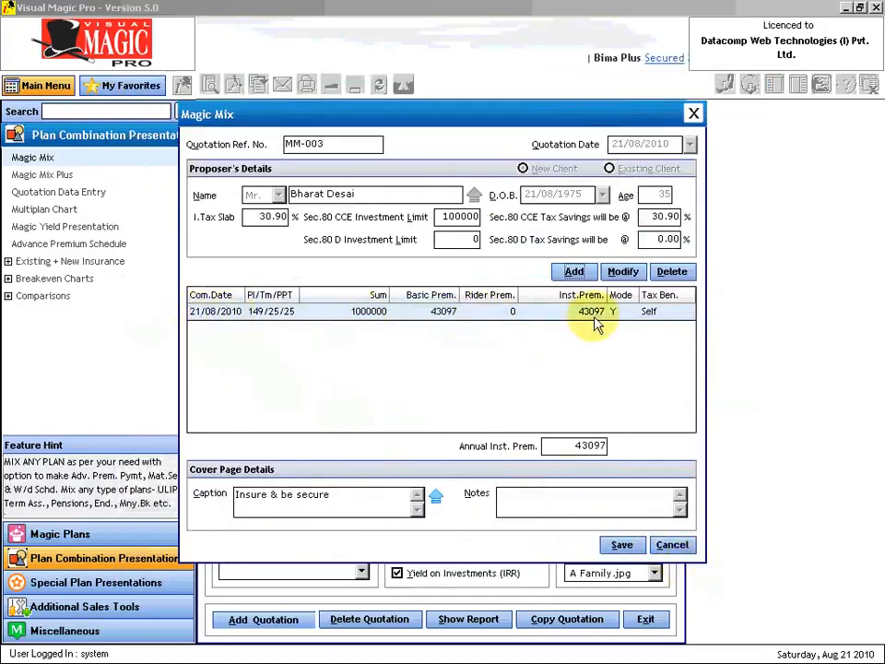
# - Add plan 178 Jeevan Tarang, yearly 20/20, sum 1000000, with the Double Accident Benefit rider
pyautogui.click(578, 273)
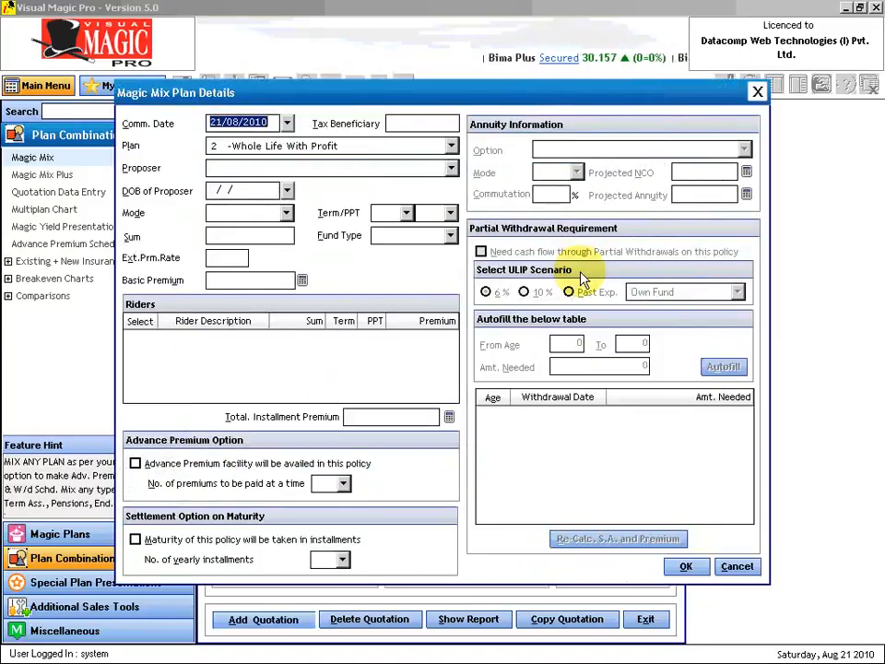
pyautogui.press('Tab')
pyautogui.press('Tab')
pyautogui.write('178 -Jeevan Tarang')
pyautogui.press('Tab')
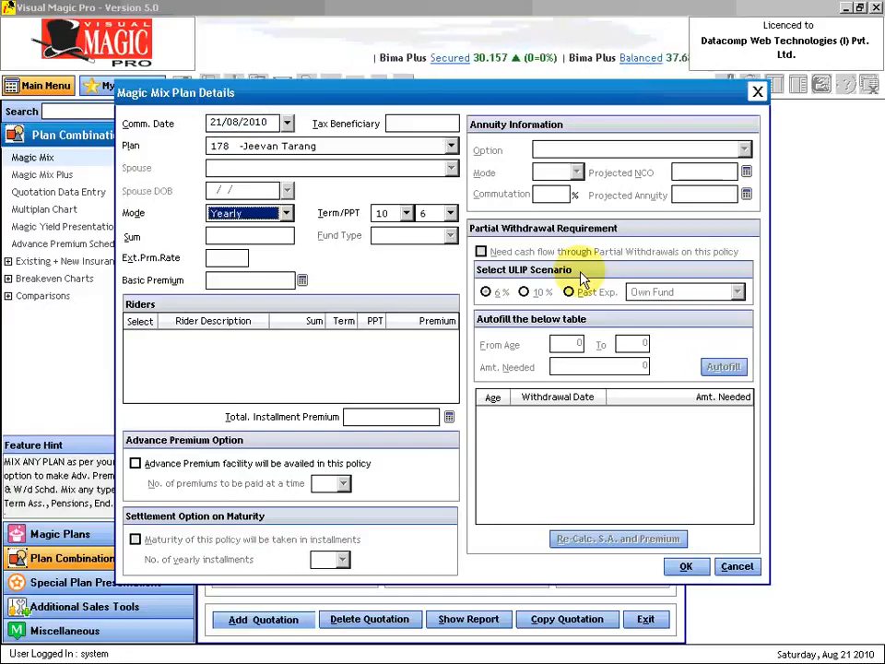
pyautogui.press('Tab')
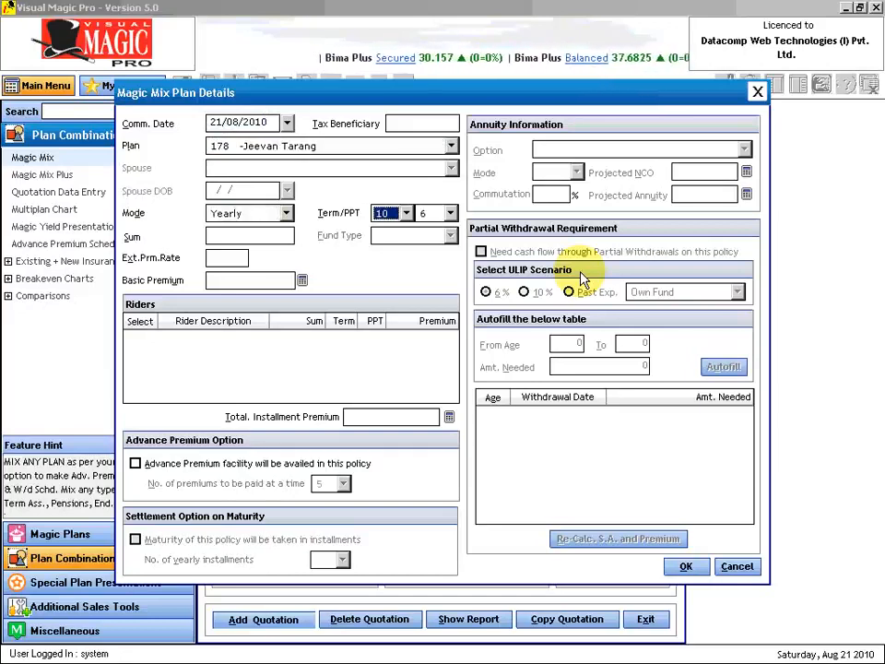
pyautogui.press('Tab')
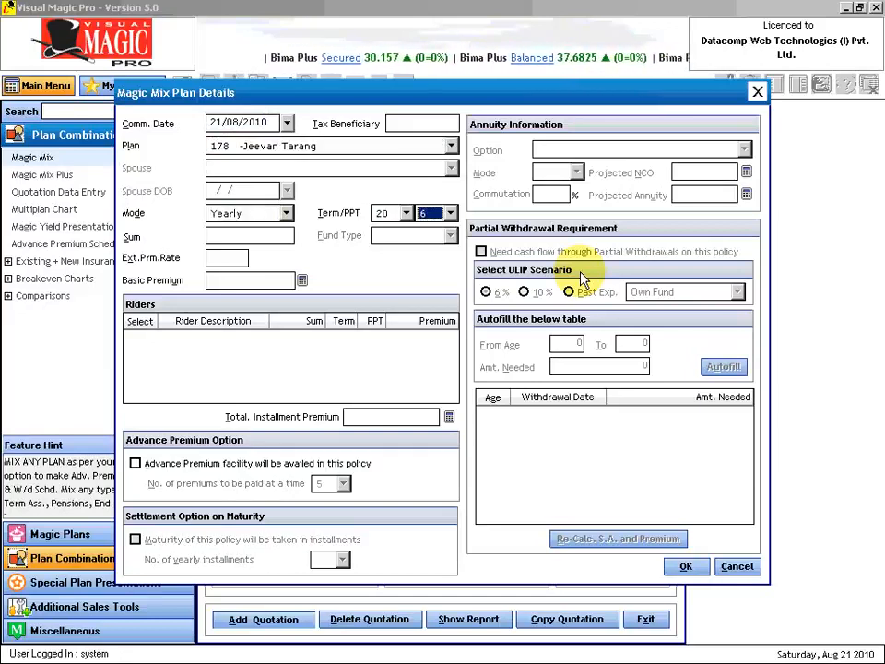
pyautogui.press('Tab')
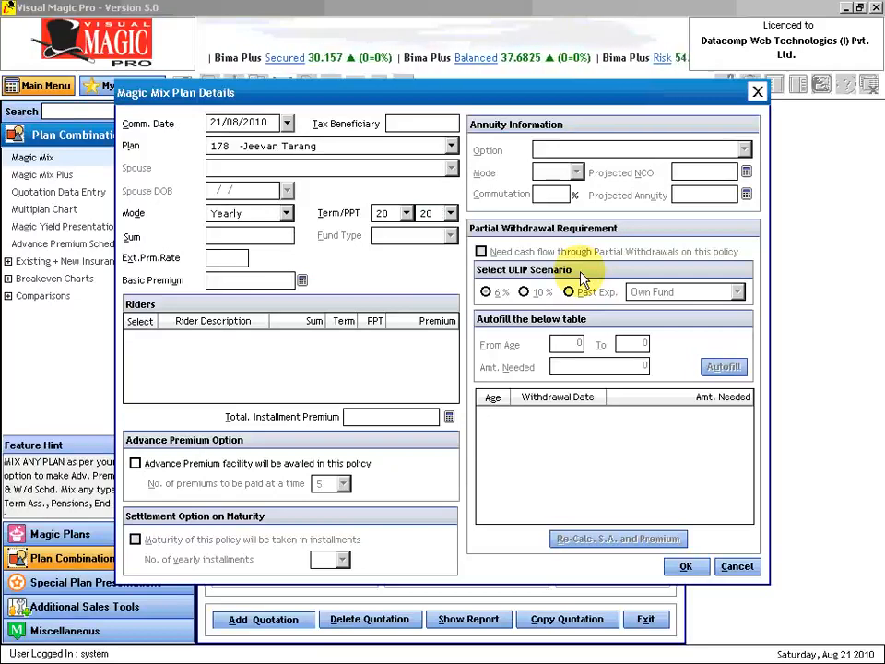
pyautogui.write('1000000')
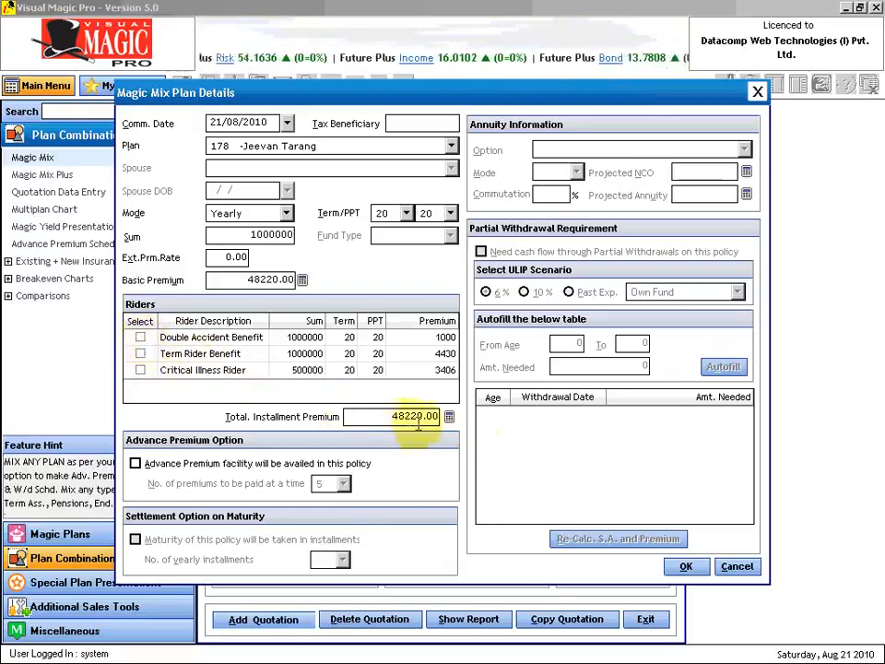
pyautogui.click(140, 337)
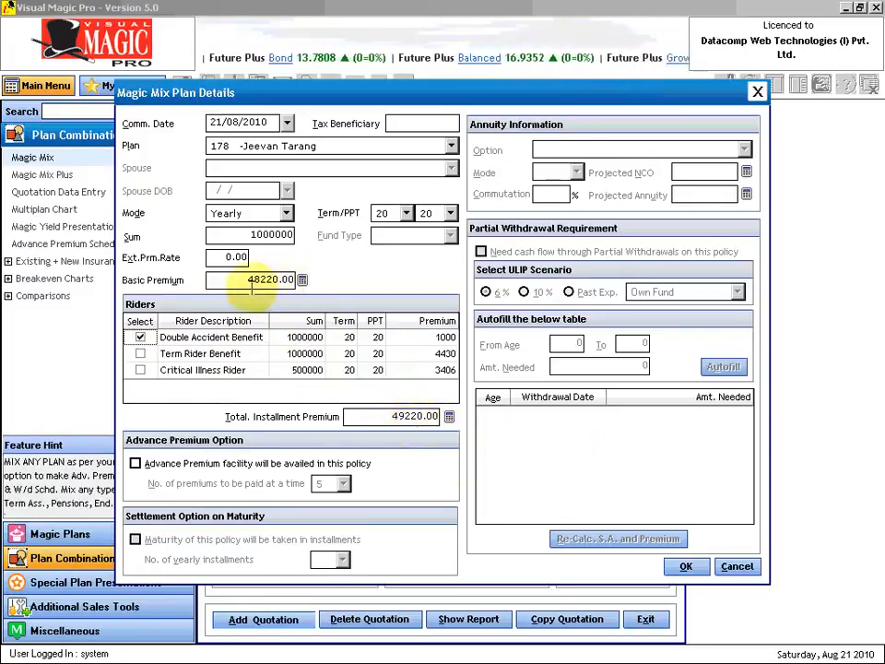
pyautogui.click(686, 568)
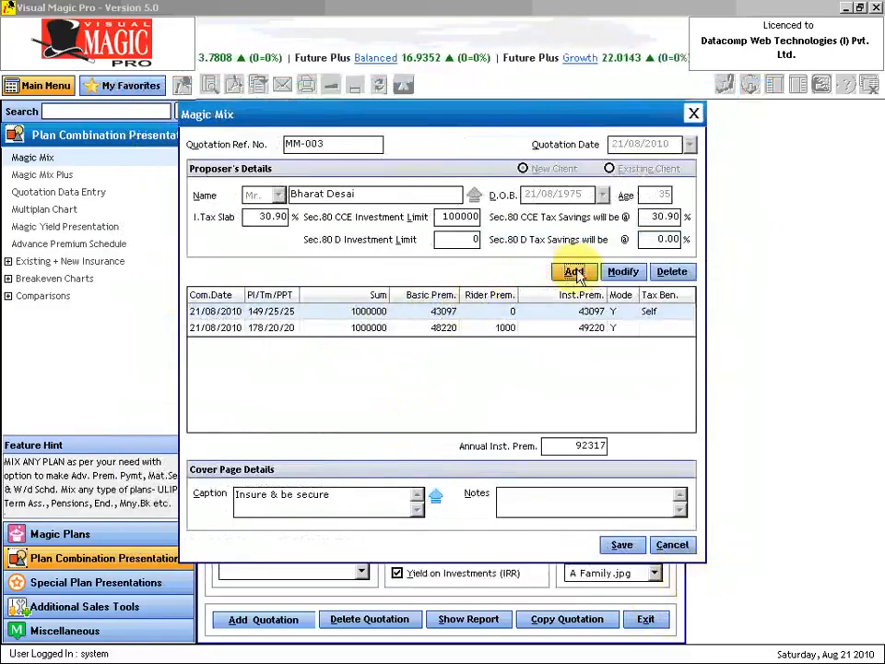
# - Add plan 75 Money-Back 20 Years, 20/20, sum 1000000, with Double Accident and Term Rider benefits
pyautogui.click(573, 272)
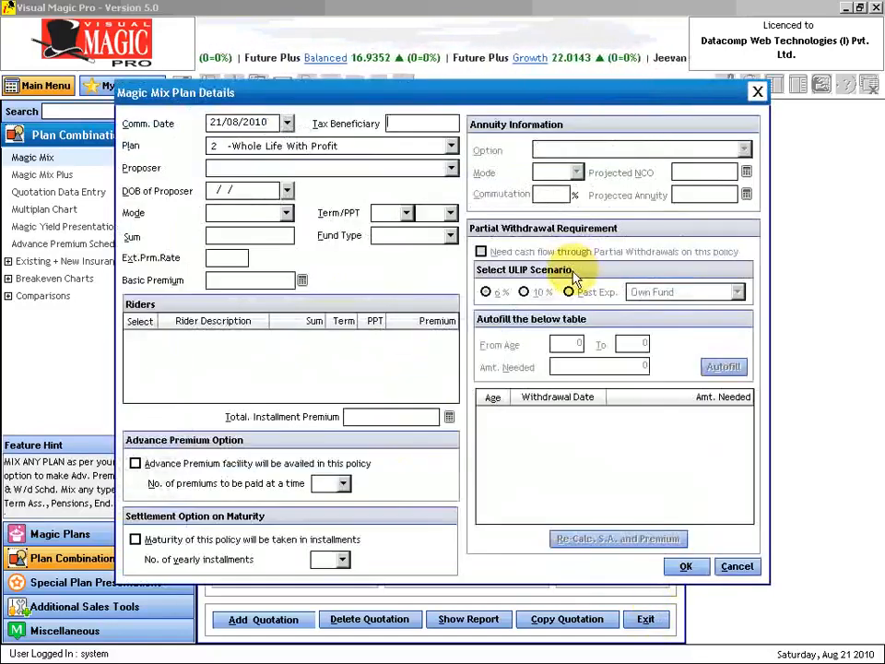
pyautogui.press('Tab')
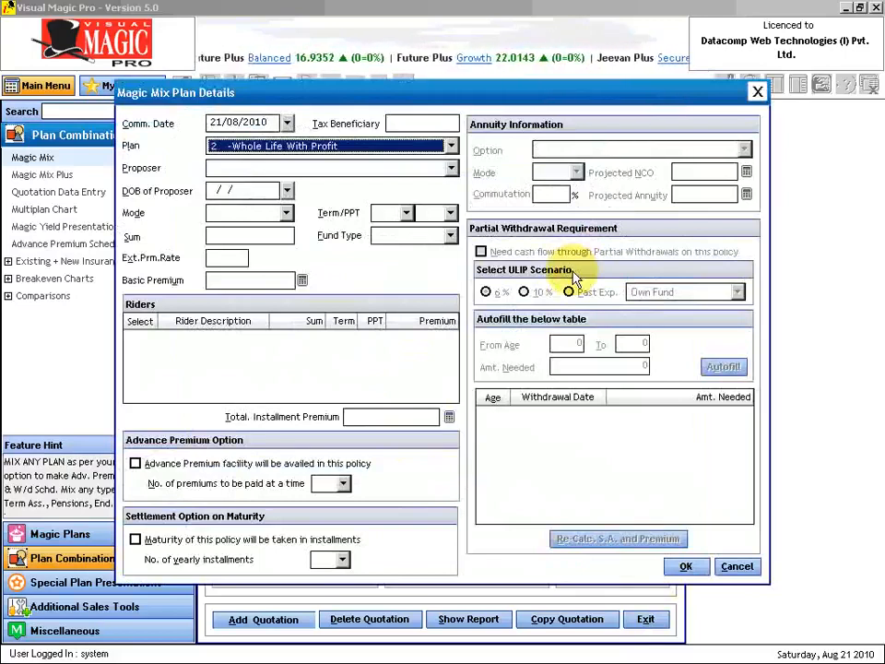
pyautogui.write('75  -Money-Back 20 Years')
pyautogui.press('Tab')
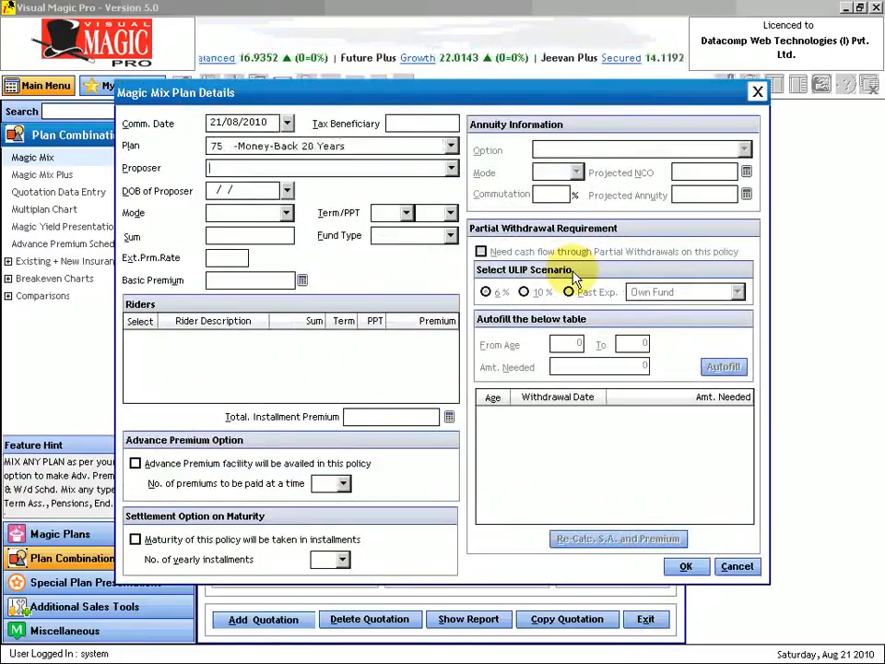
pyautogui.press('Tab')
pyautogui.press('Tab')
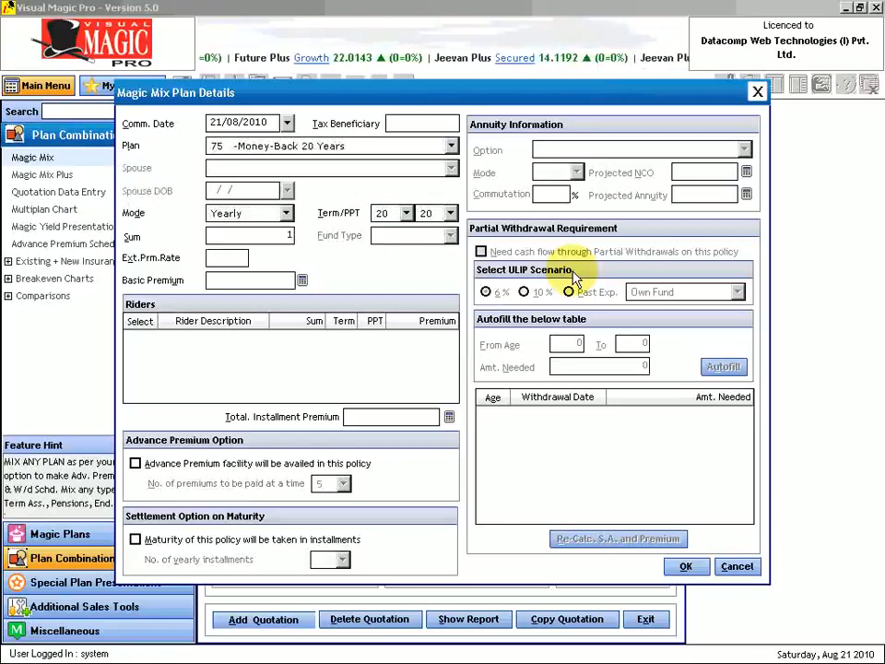
pyautogui.press('Tab')
pyautogui.press('Tab')
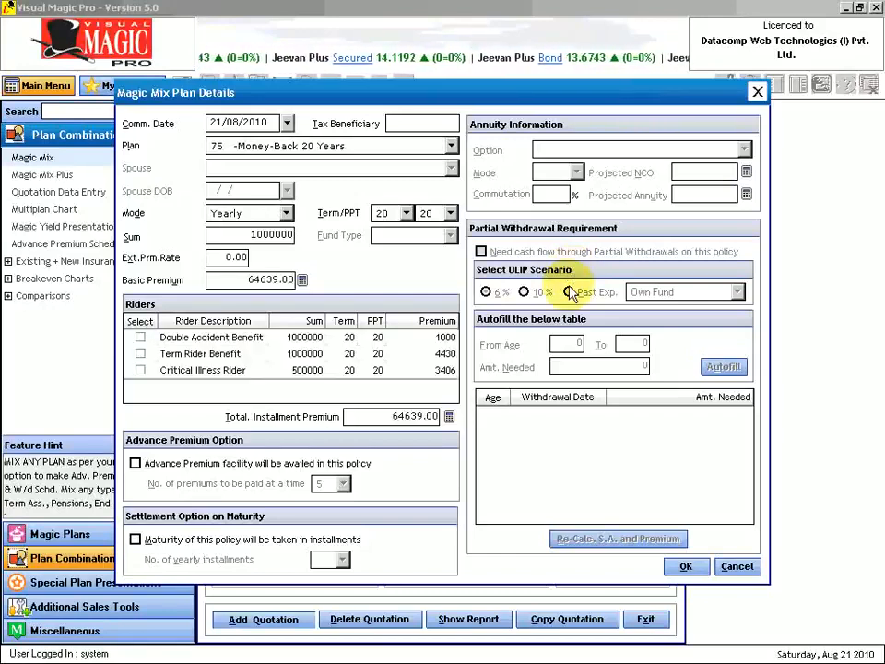
pyautogui.click(139, 337)
pyautogui.click(140, 354)
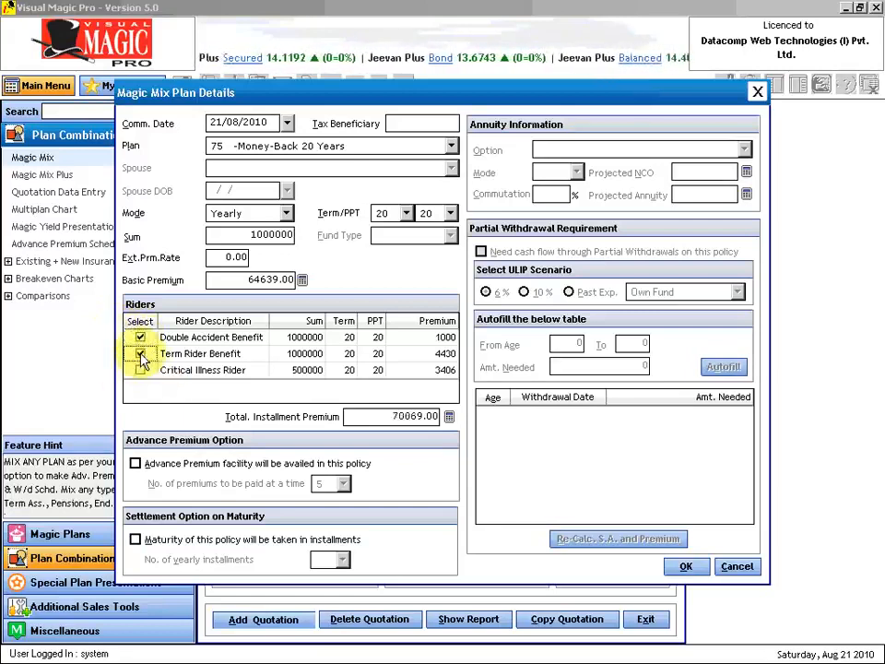
pyautogui.click(702, 570)
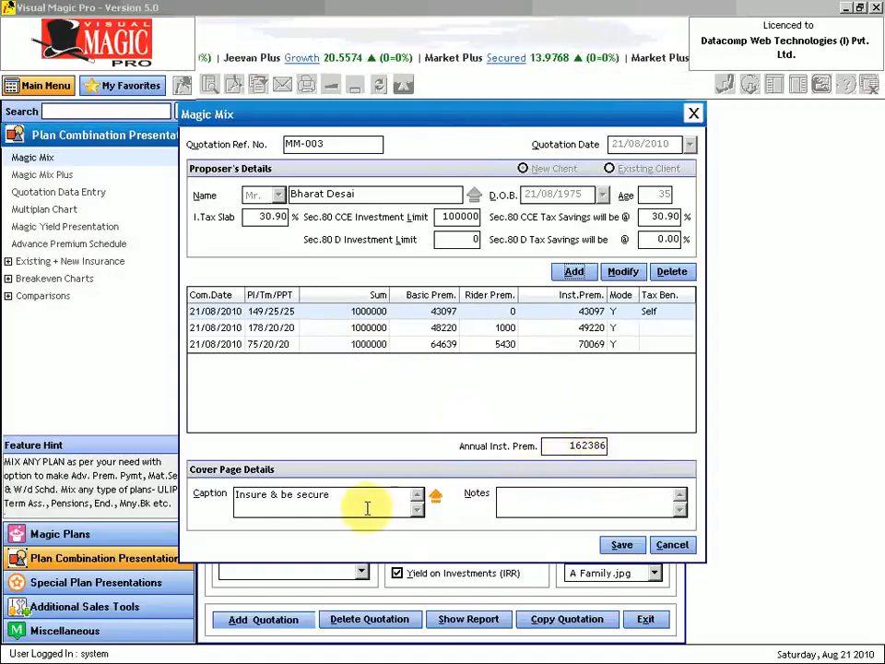
# - Review the cover page caption and notes, then save quotation MM-003 to the list
pyautogui.moveTo(356, 500); pyautogui.dragTo(224, 498)
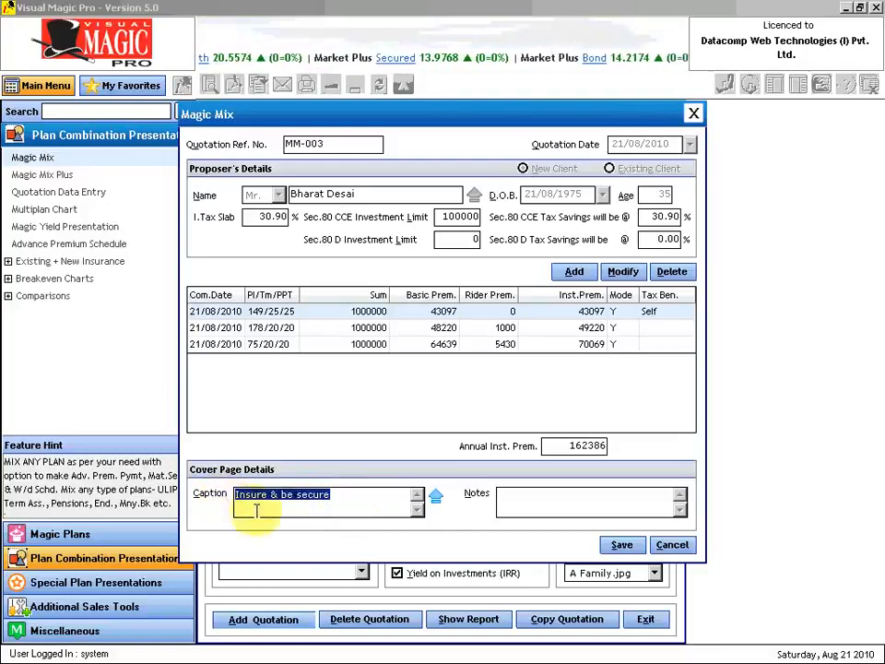
pyautogui.click(588, 502)
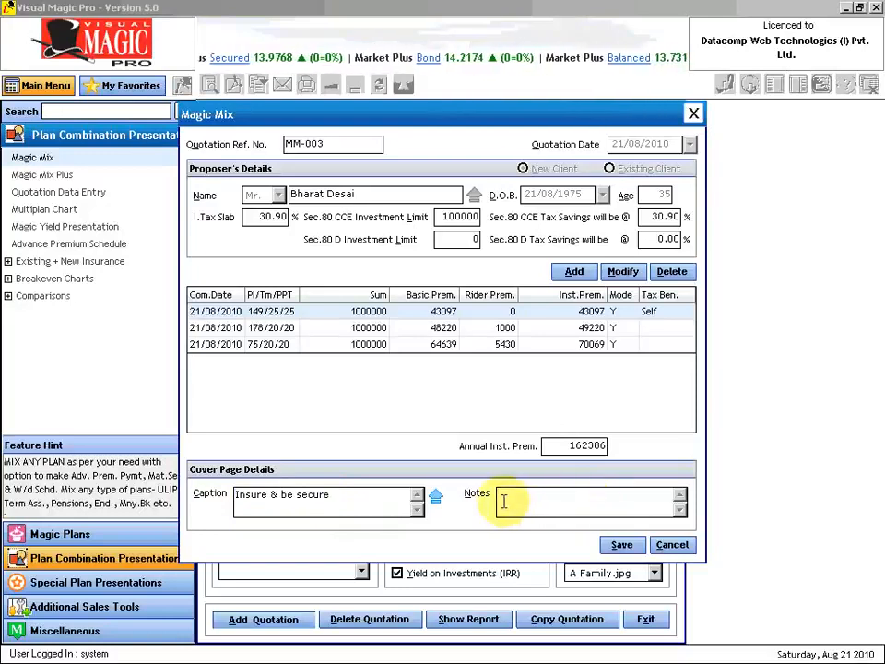
pyautogui.click(619, 545)
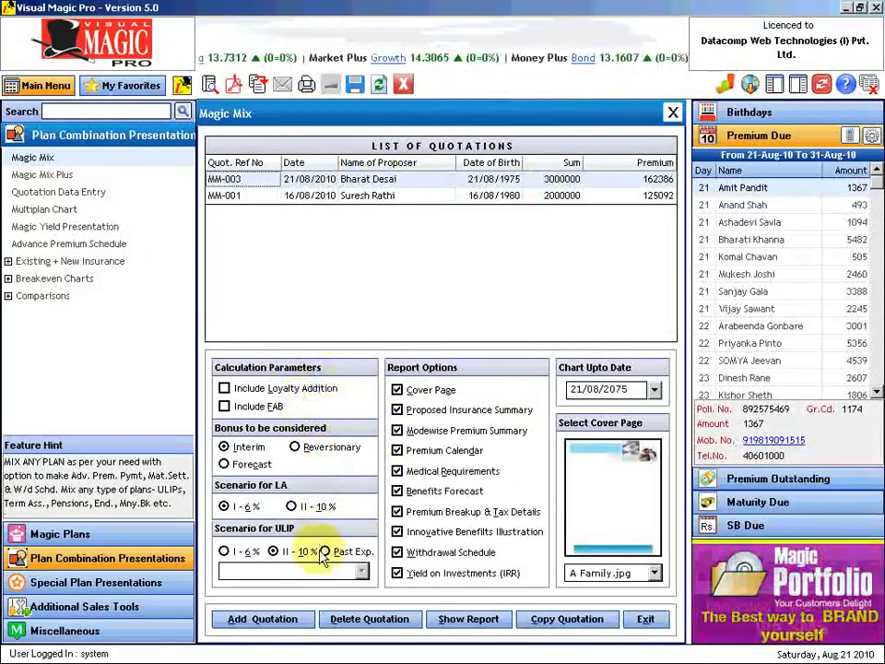
# - Include FAB in the calculation and briefly visit the Miscellaneous section before returning
pyautogui.click(224, 405)
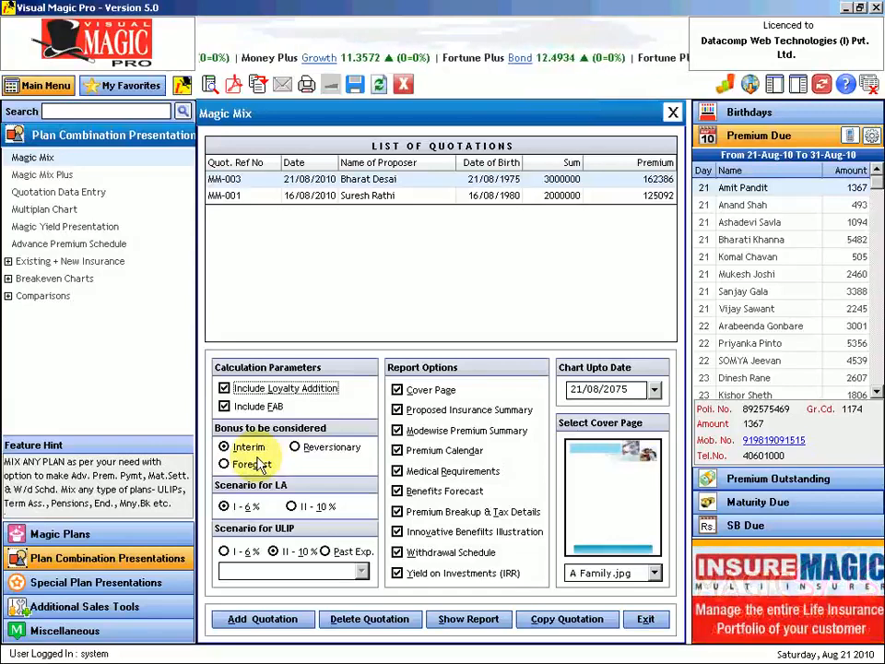
pyautogui.click(88, 634)
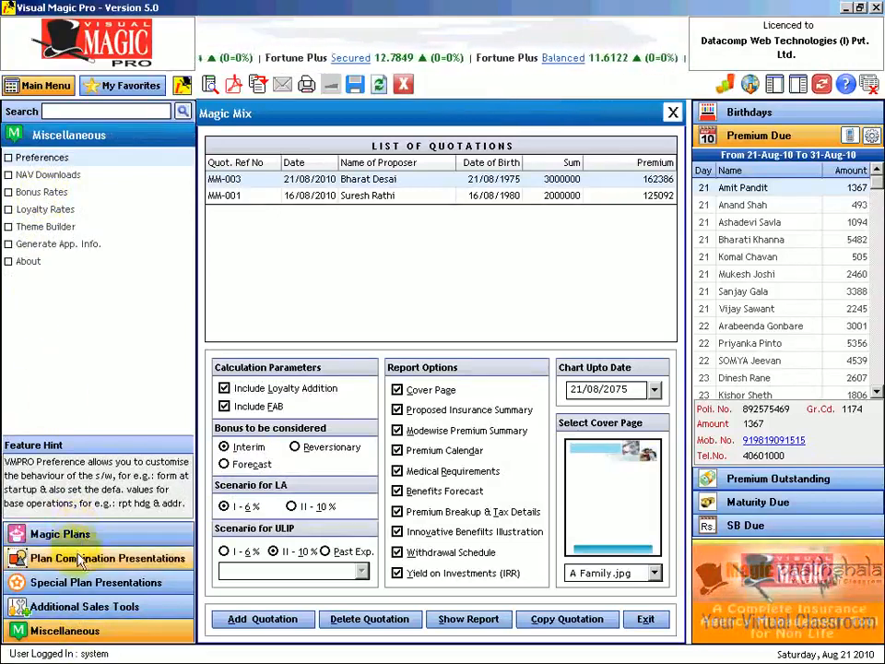
pyautogui.click(134, 560)
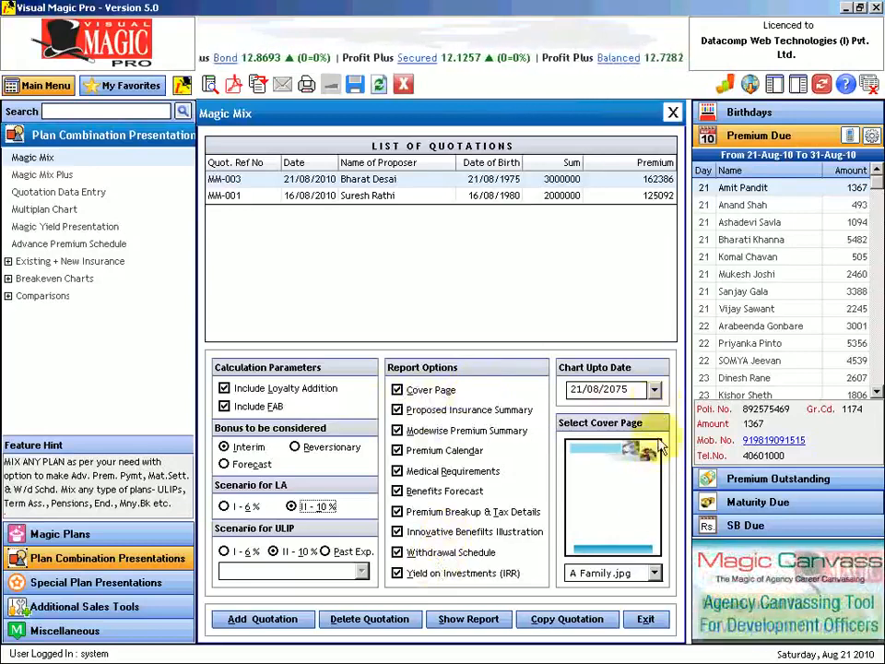
# - Use Couple2.jpg as the cover page and exclude Innovative Benefits Illustration and Withdrawal Schedule
pyautogui.click(655, 574)
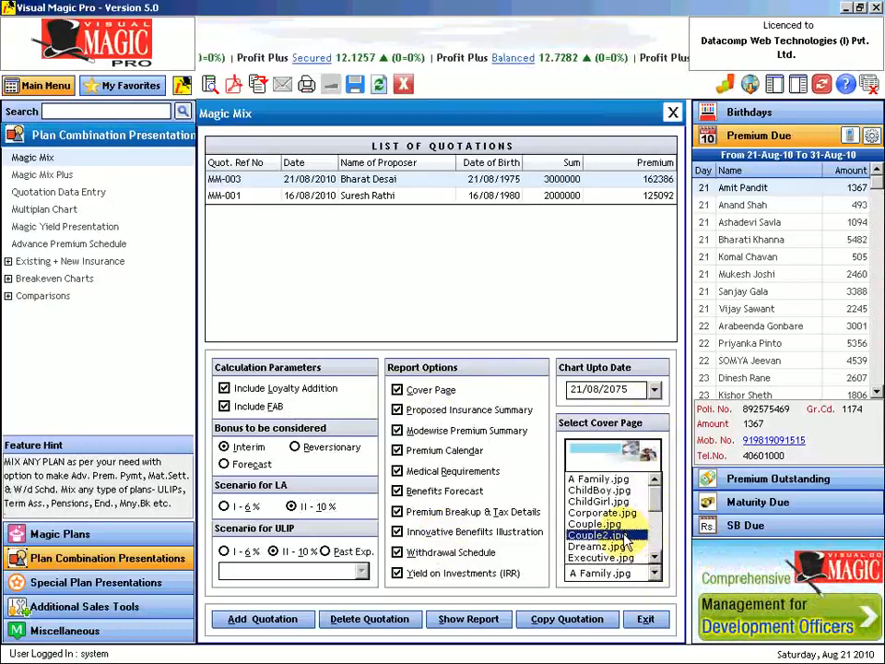
pyautogui.click(625, 535)
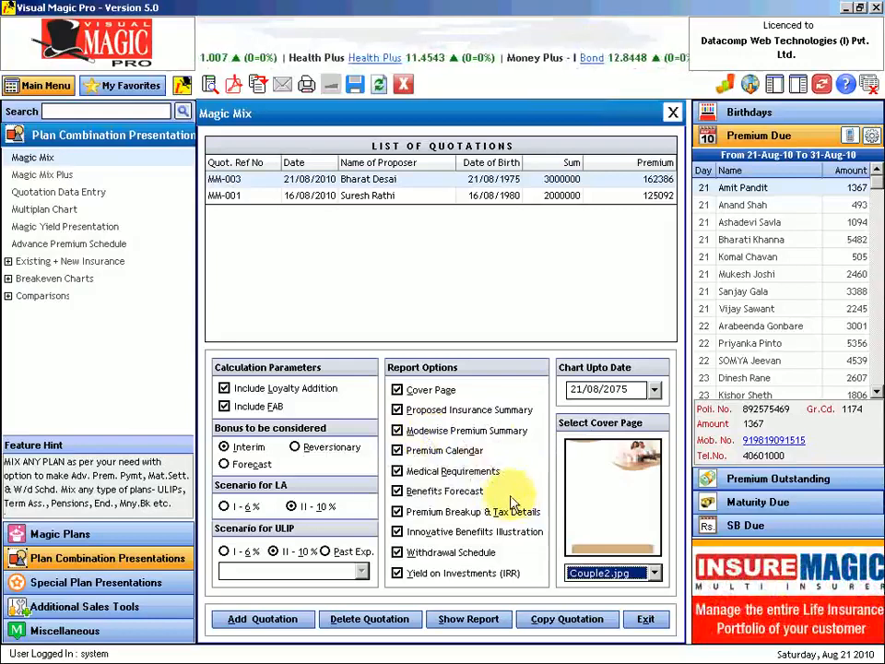
pyautogui.click(397, 532)
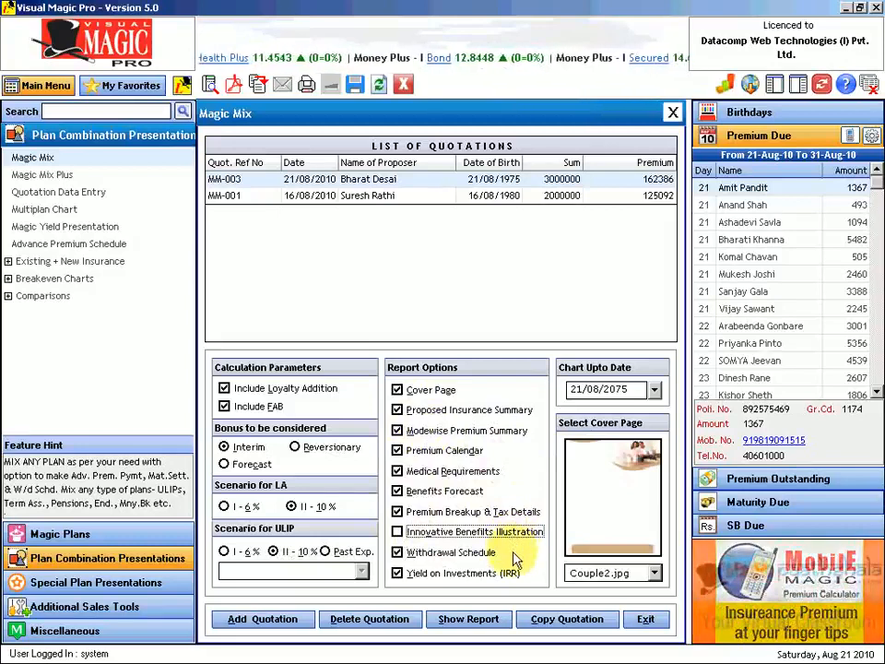
pyautogui.click(397, 553)
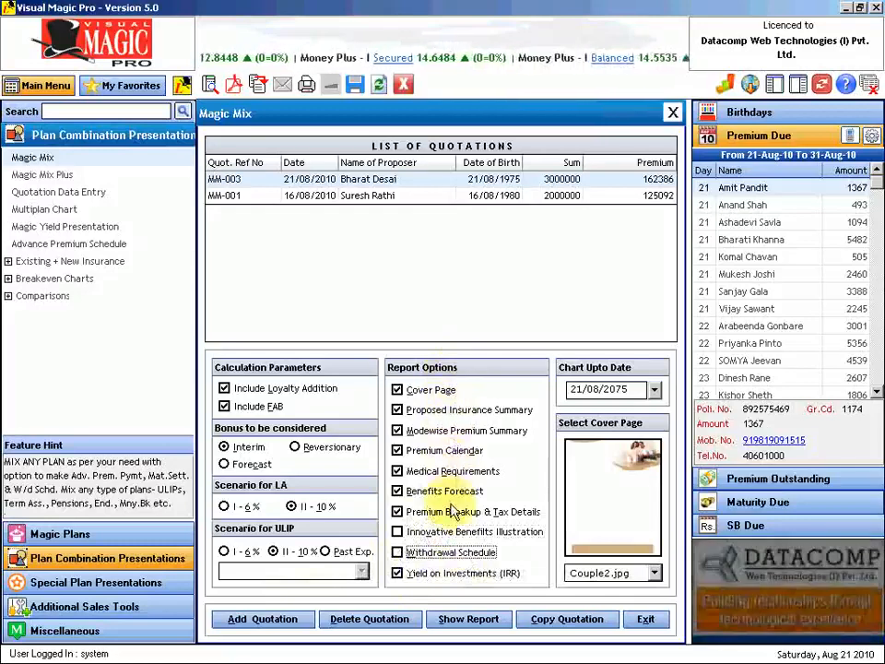
# - Show the quotation report at 100% zoom, scan the cover page, and move to page 2
pyautogui.click(465, 620)
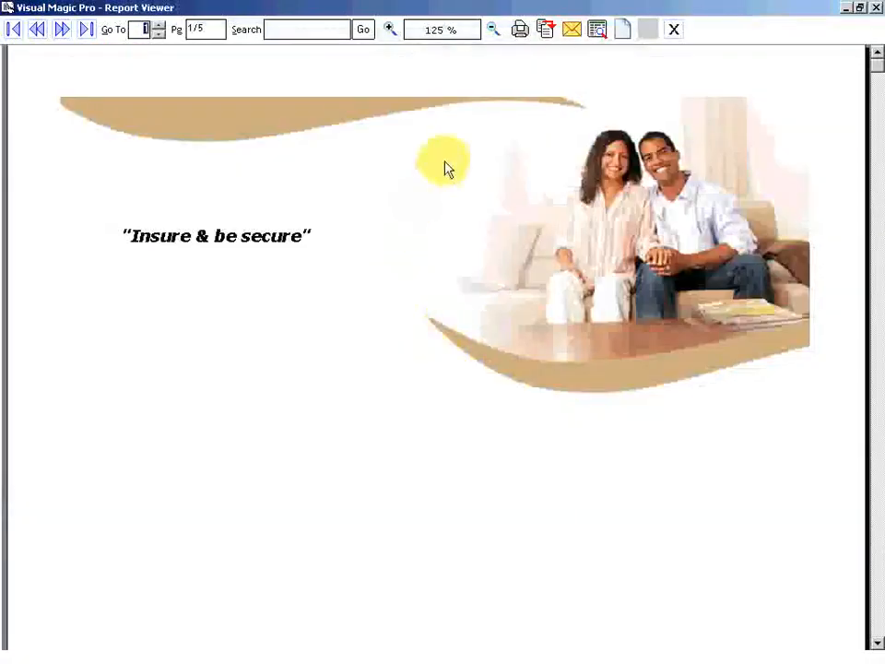
pyautogui.click(493, 30)
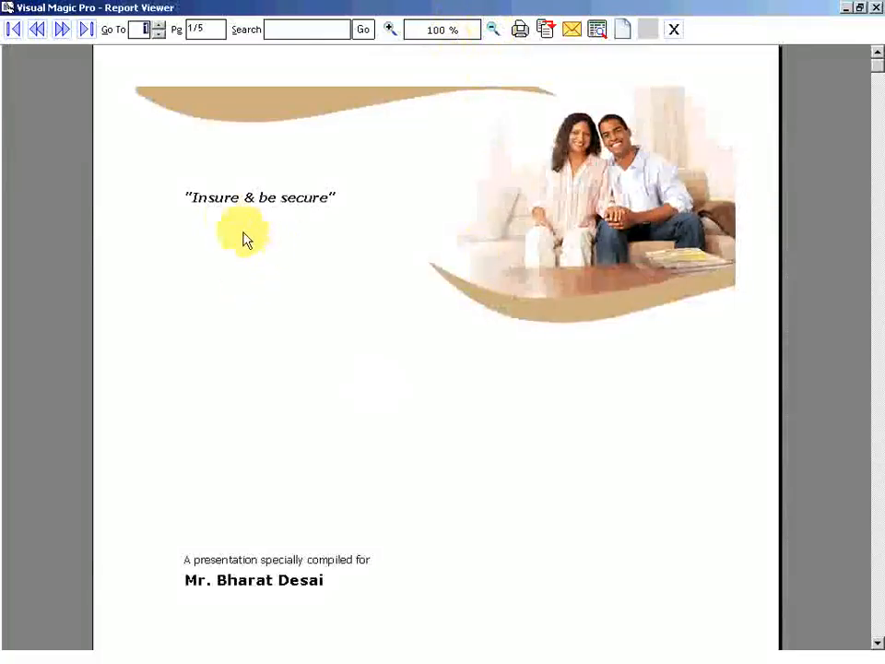
pyautogui.click(879, 643)
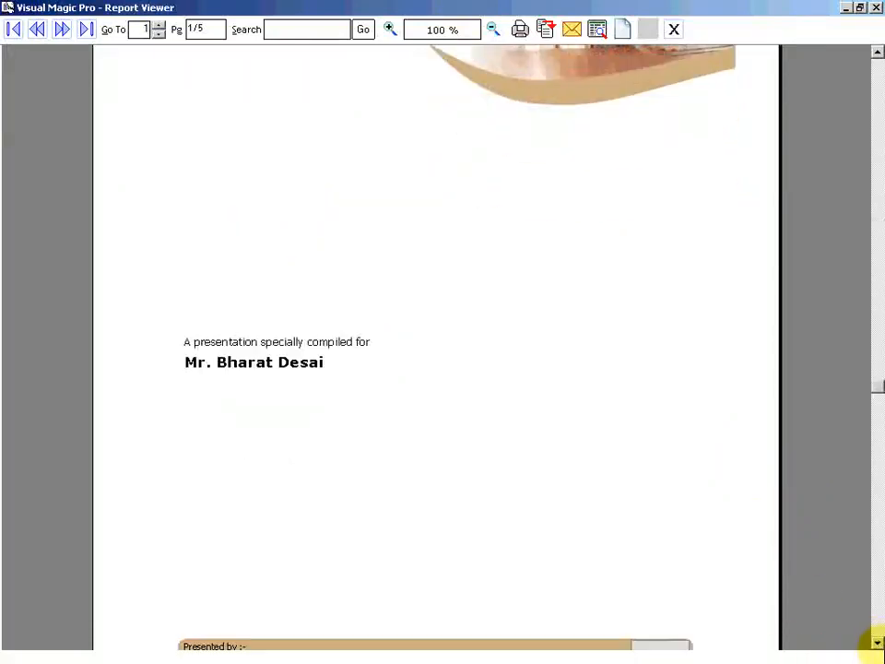
pyautogui.click(878, 643)
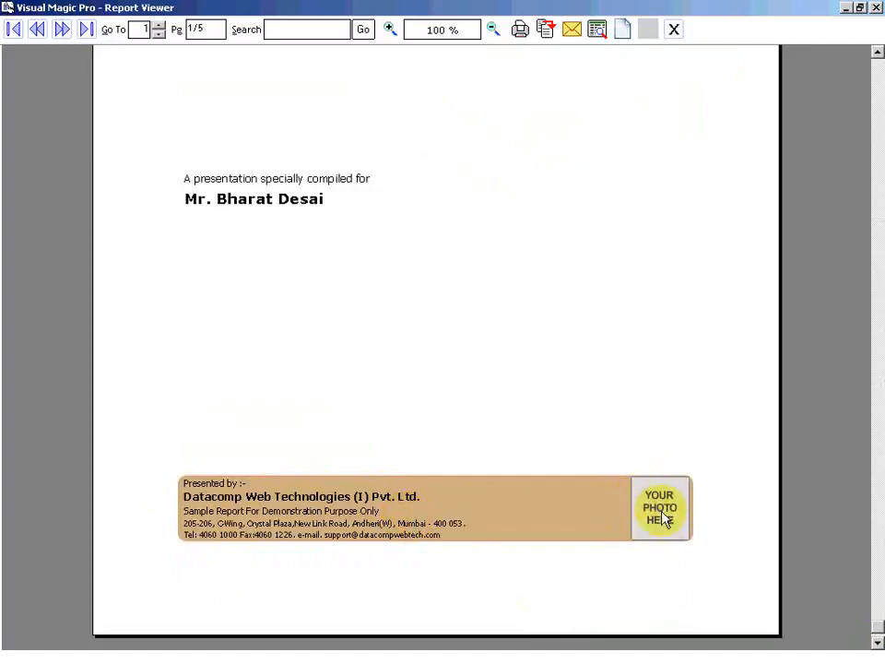
pyautogui.scroll(5, 627, 358)
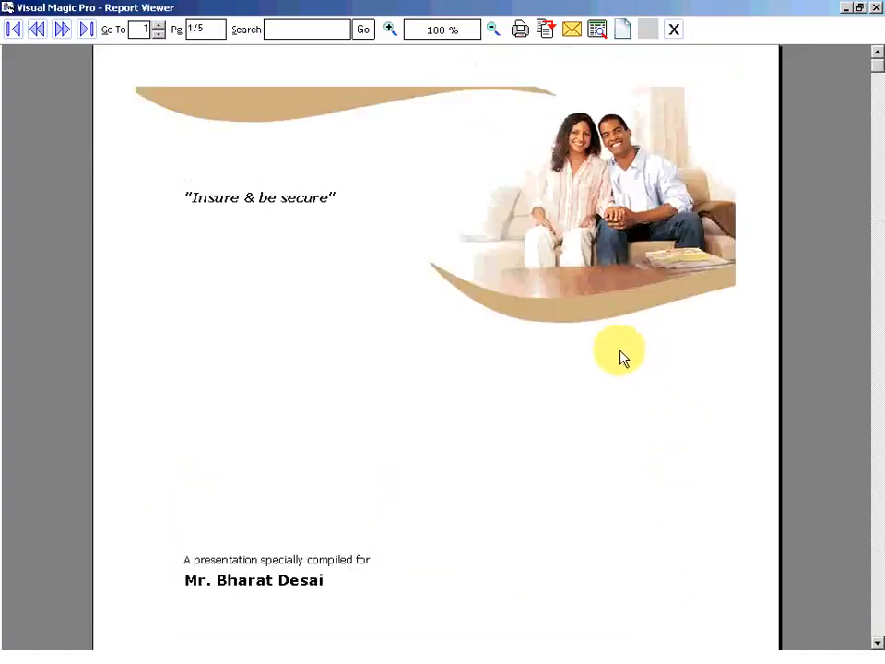
pyautogui.click(62, 31)
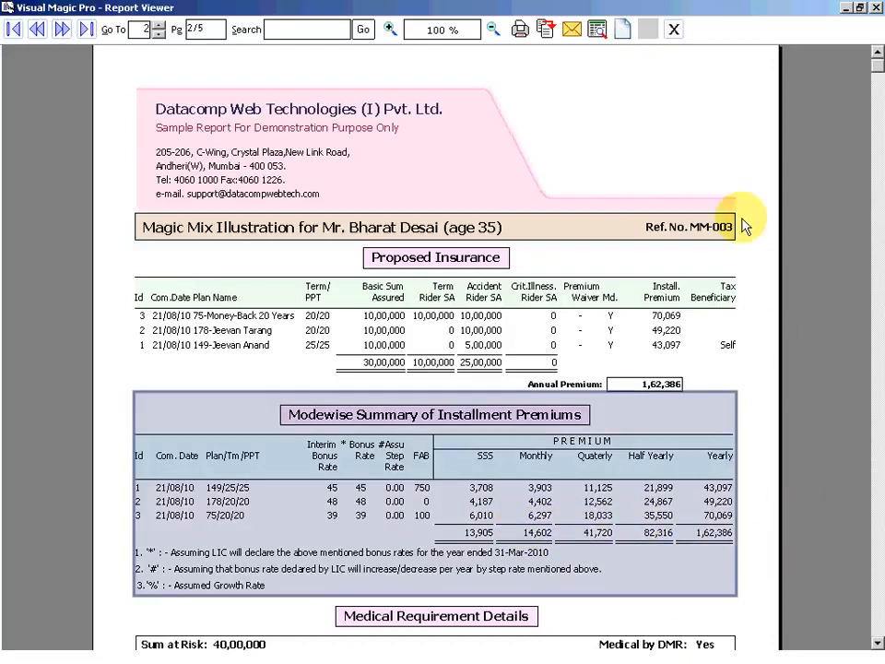
# - Scroll through page 2's proposed insurance summary, then advance to the Forecast of Insurance Benefits page
pyautogui.scroll(-3, 756, 230)
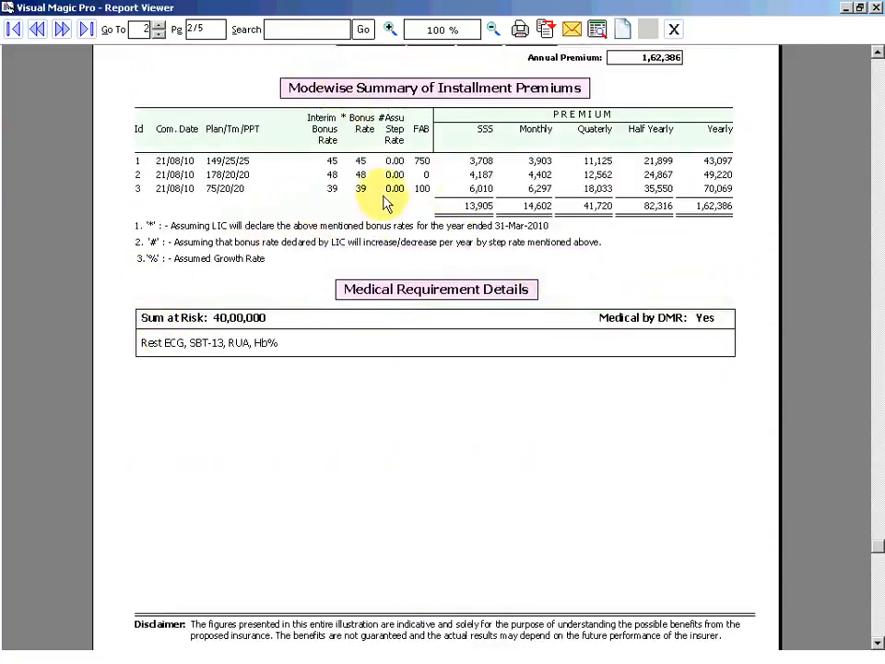
pyautogui.scroll(3, 434, 212)
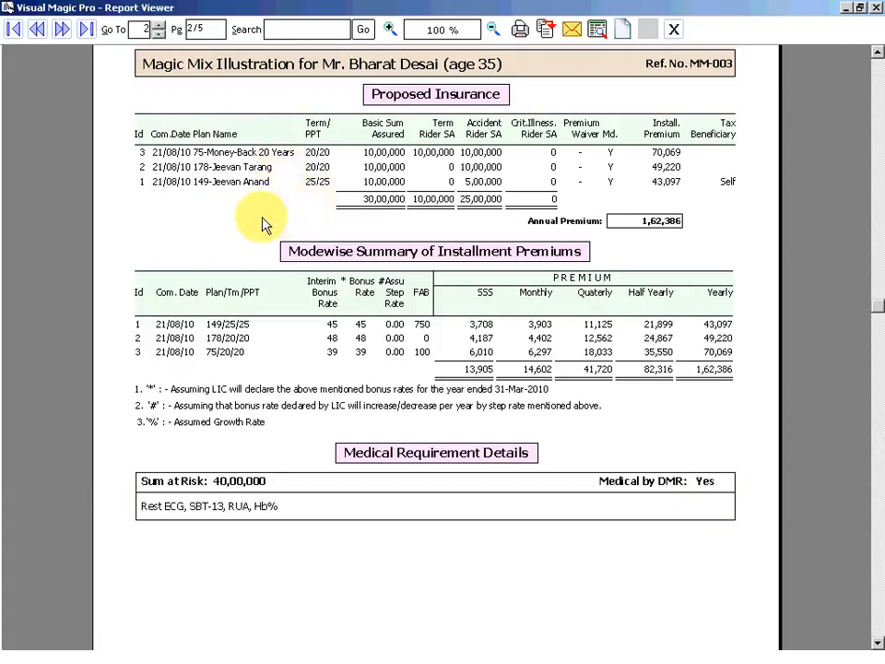
pyautogui.scroll(-3, 256, 395)
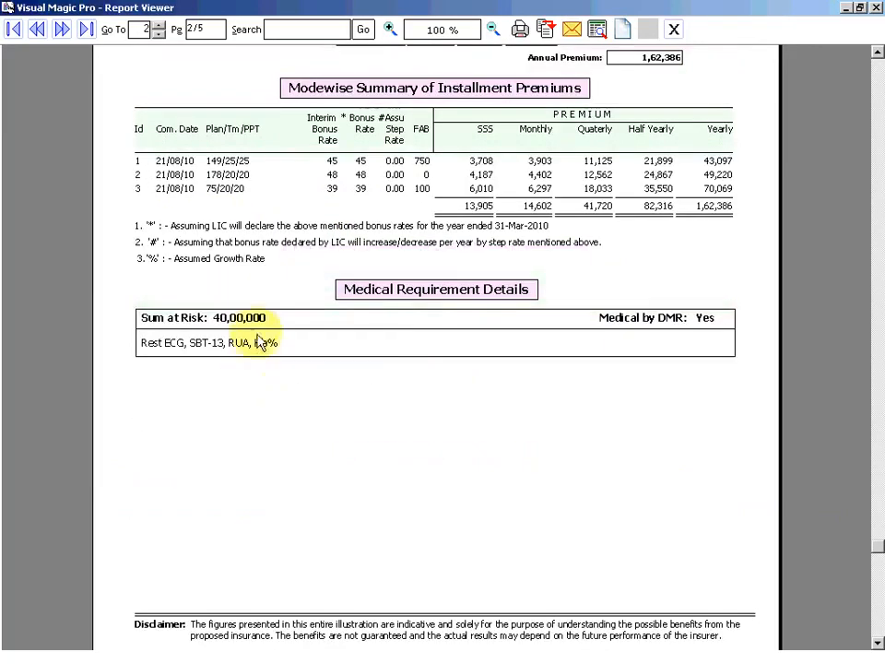
pyautogui.scroll(8, 190, 327)
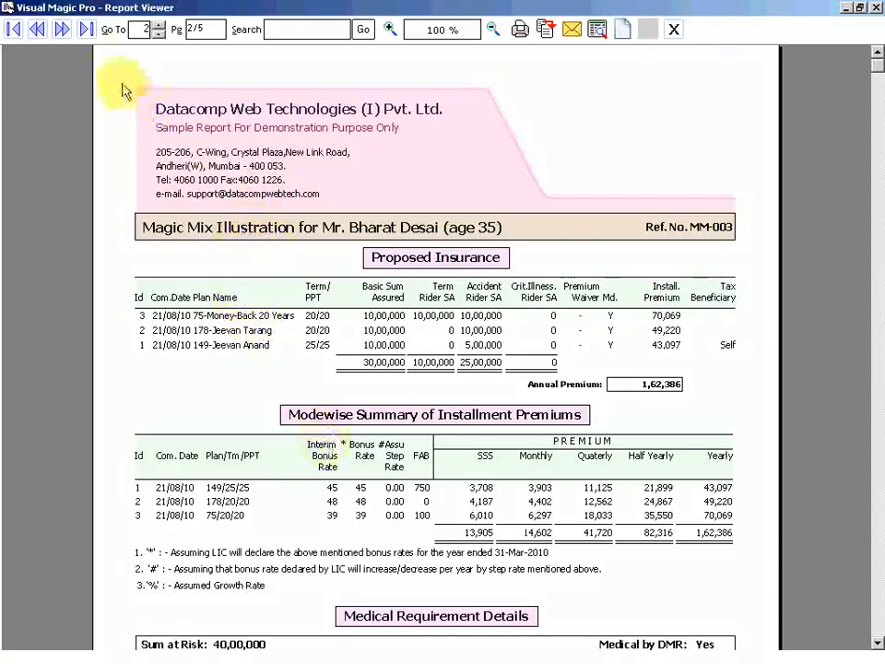
pyautogui.click(62, 29)
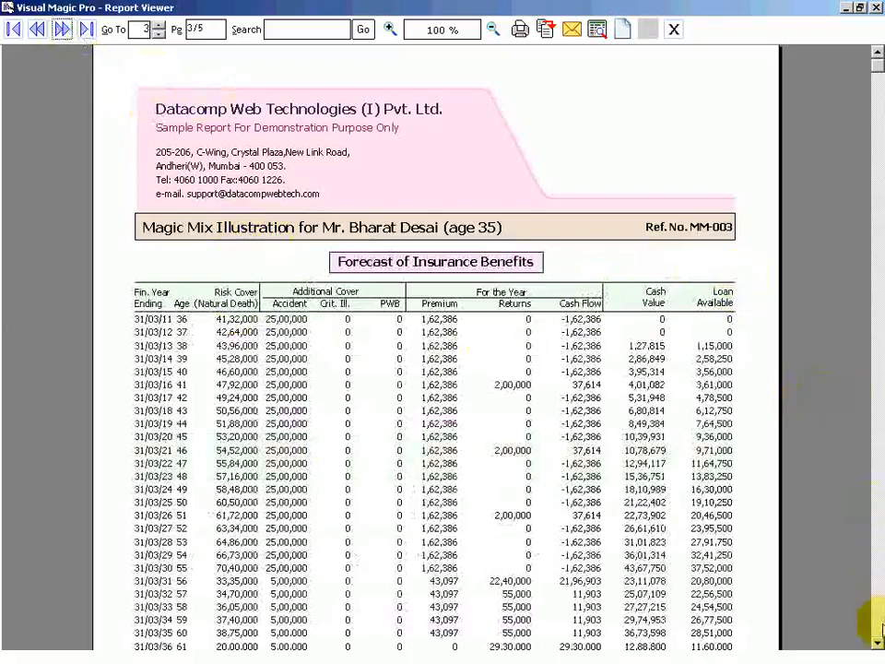
pyautogui.click(876, 609)
pyautogui.click(878, 51)
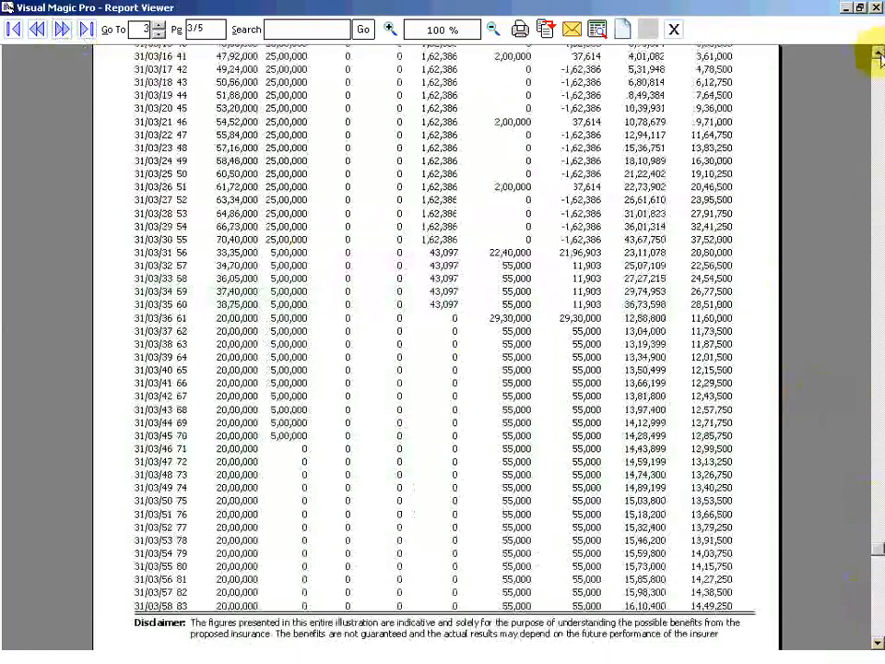
pyautogui.scroll(10, 875, 55)
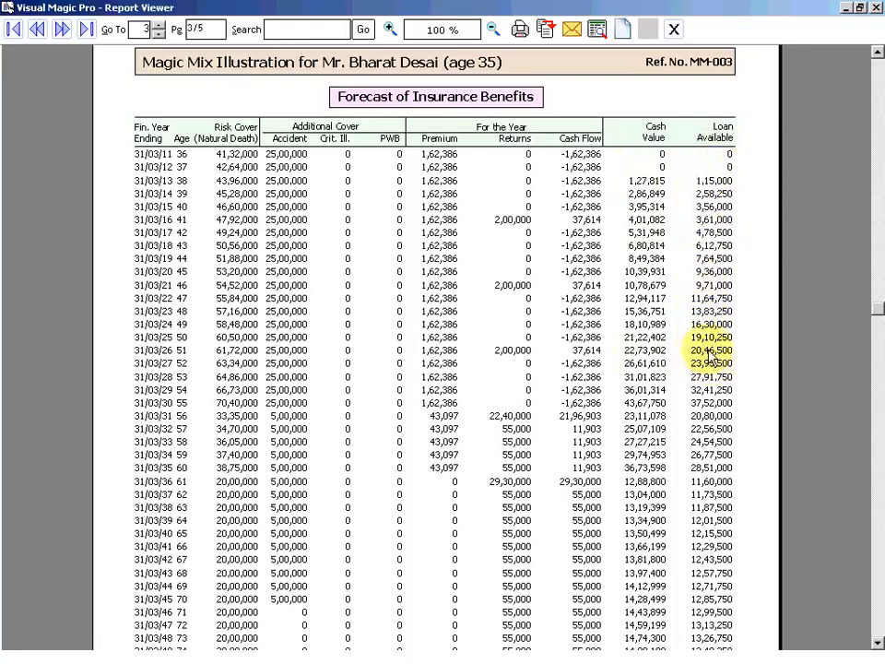
# - Advance to page 4, scroll its 5.88% yield and Key Assumptions, then go to page 5
pyautogui.click(64, 29)
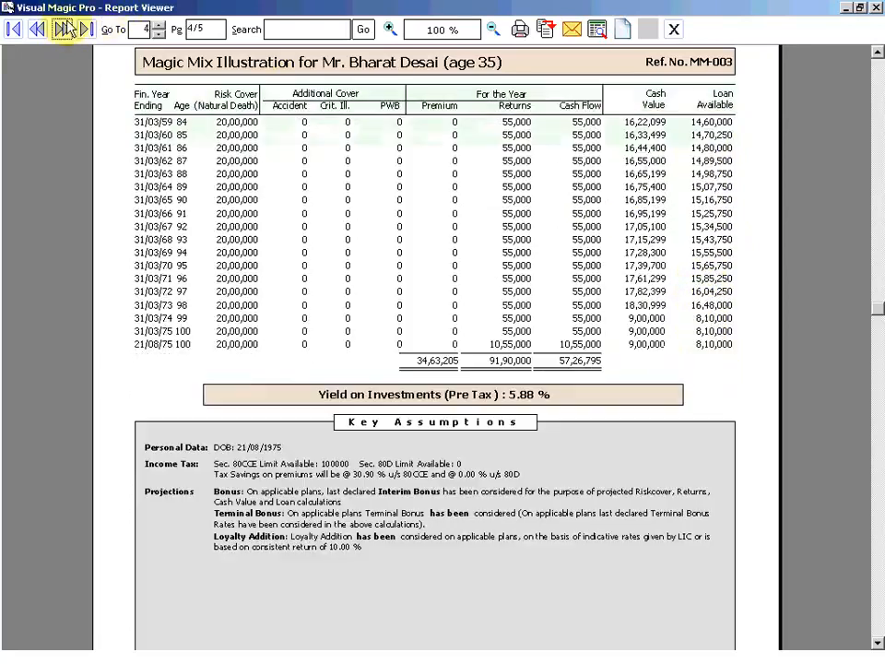
pyautogui.click(876, 53)
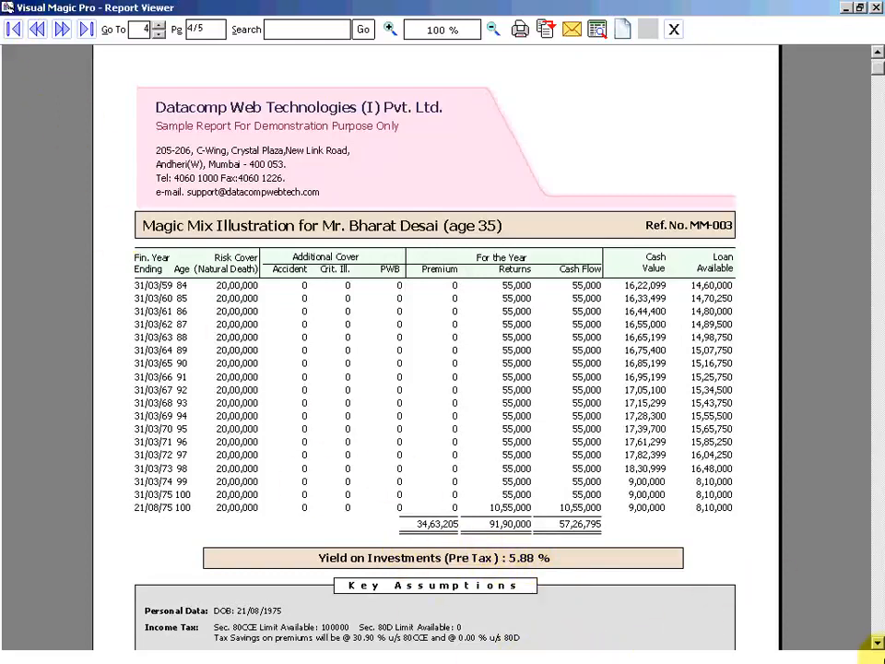
pyautogui.click(878, 645)
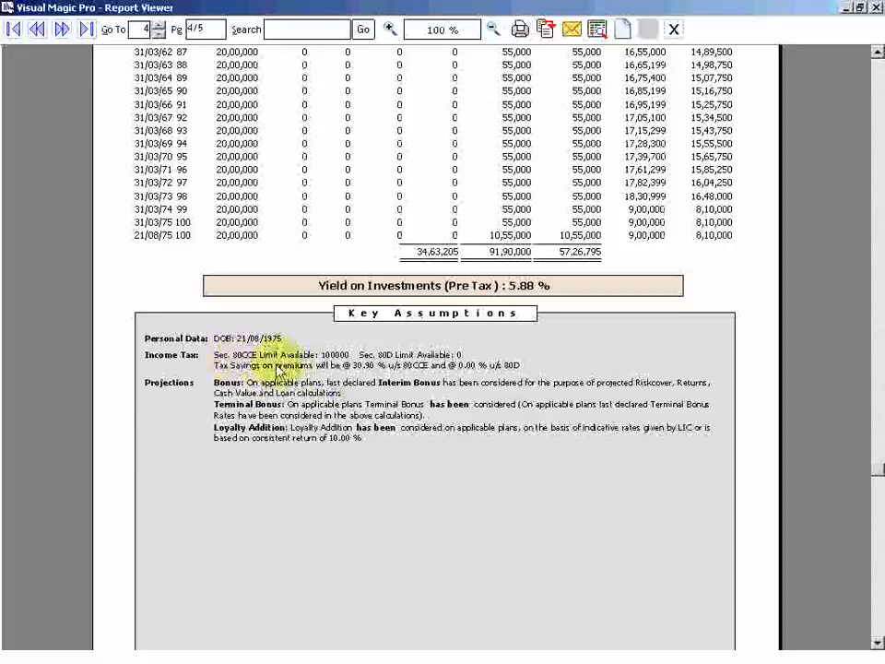
pyautogui.click(62, 31)
# - Scroll page 5 down to the Premium Calendar and back up, then close the Report Viewer
pyautogui.click(877, 53)
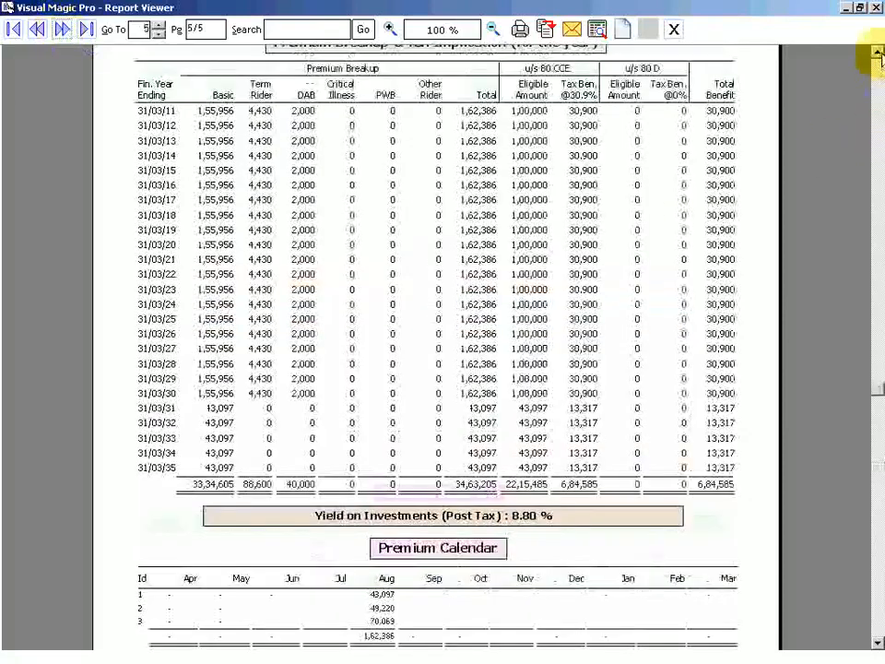
pyautogui.click(877, 52)
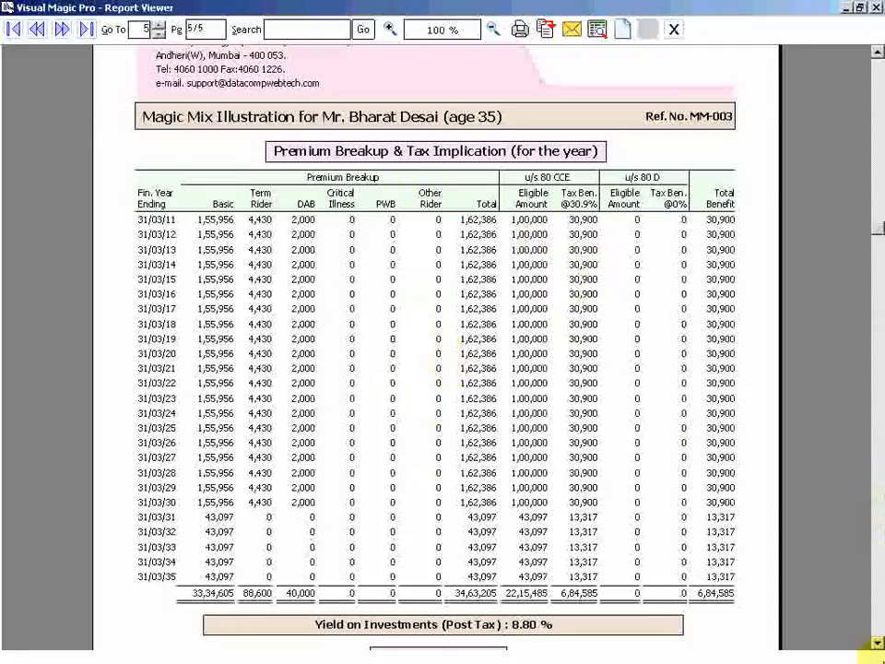
pyautogui.click(878, 643)
pyautogui.click(878, 643)
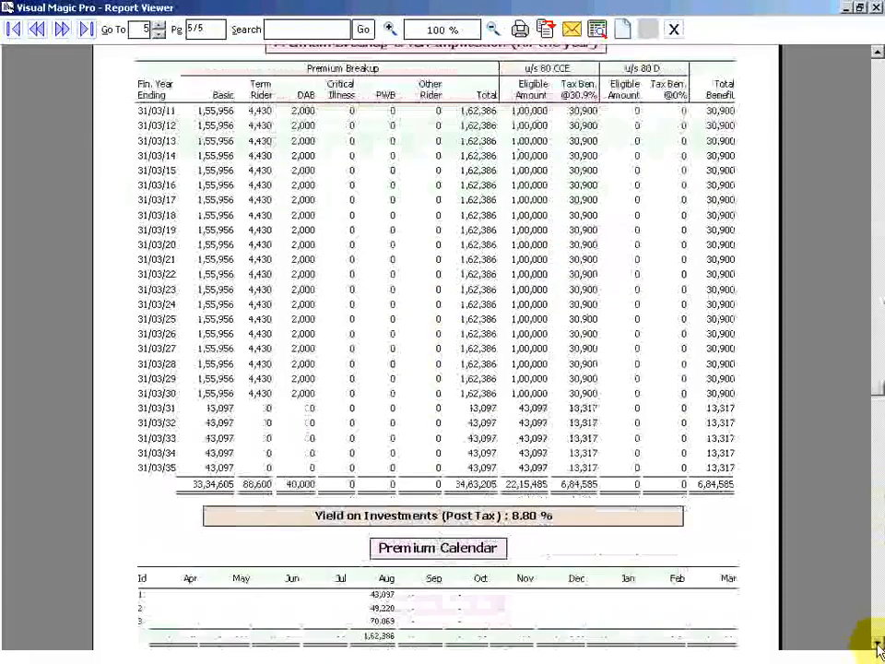
pyautogui.click(877, 644)
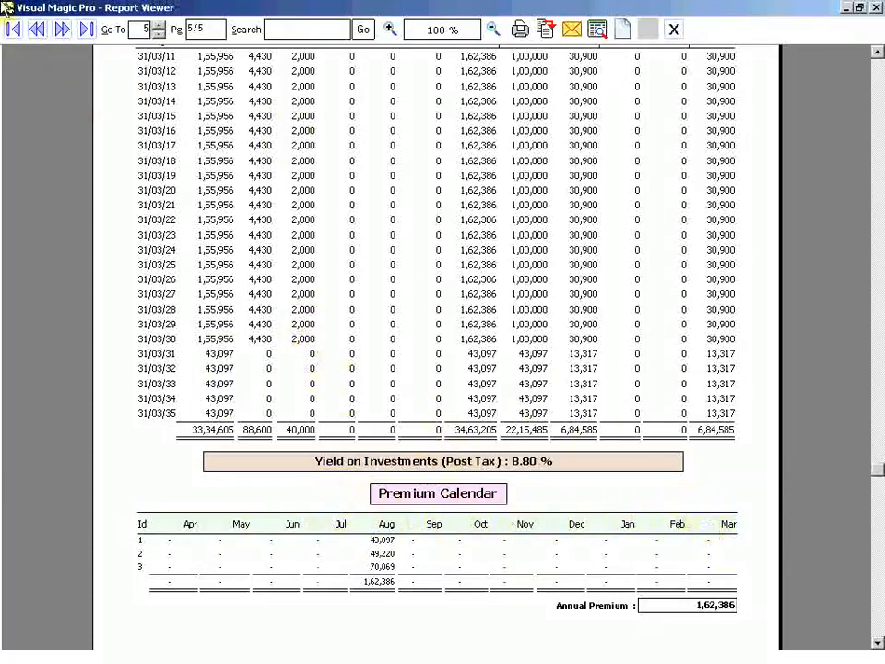
pyautogui.click(877, 53)
pyautogui.click(876, 54)
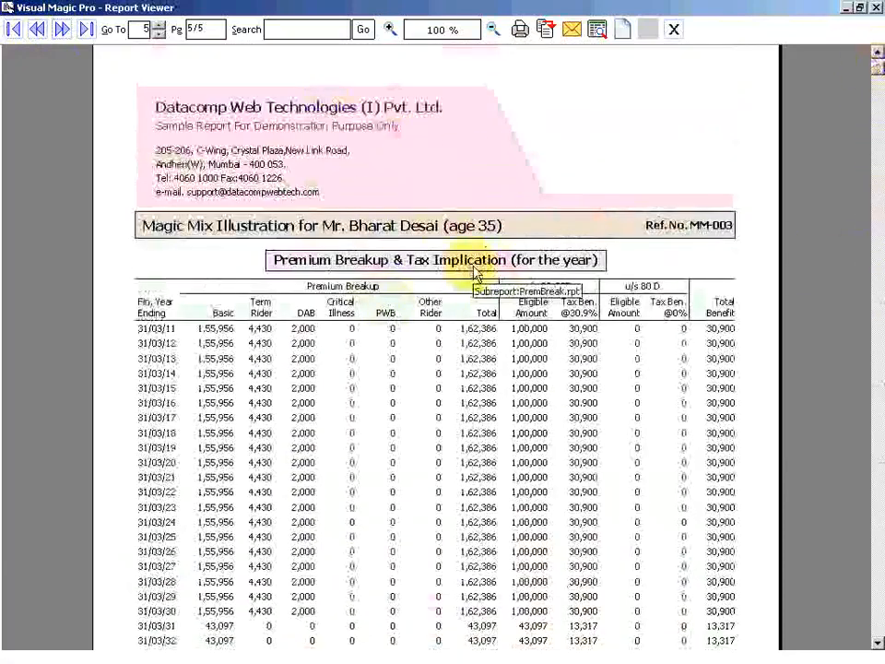
pyautogui.click(672, 31)
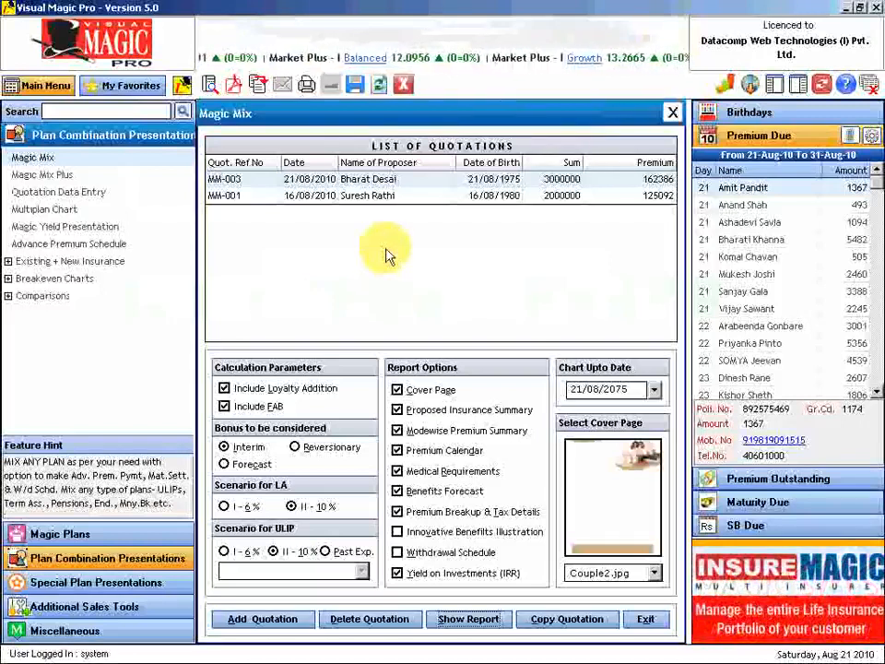
# - Reopen the first quotation, MM-003, and edit its 178/20/20 Jeevan Tarang plan row
pyautogui.click(379, 182)
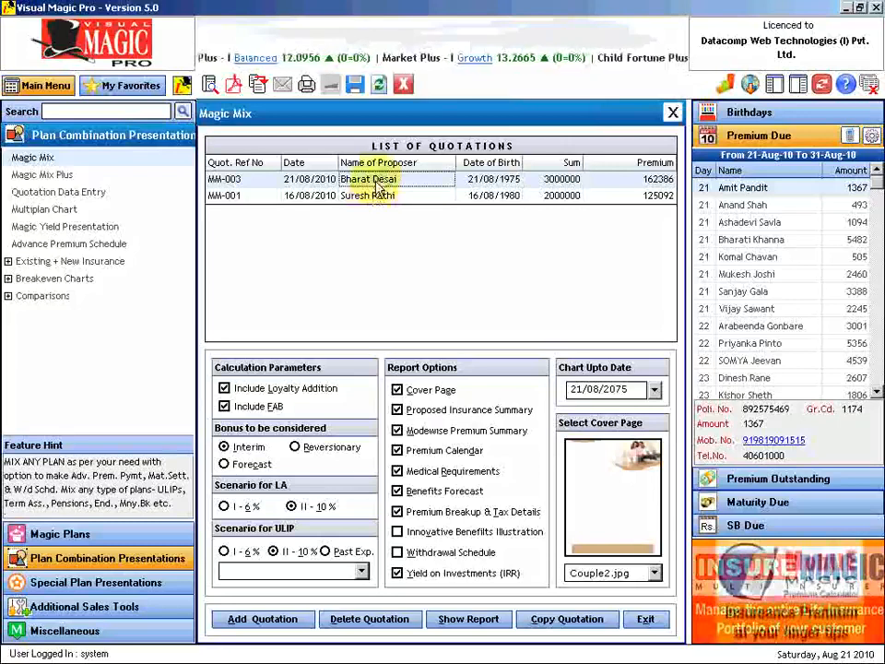
pyautogui.doubleClick(378, 184)
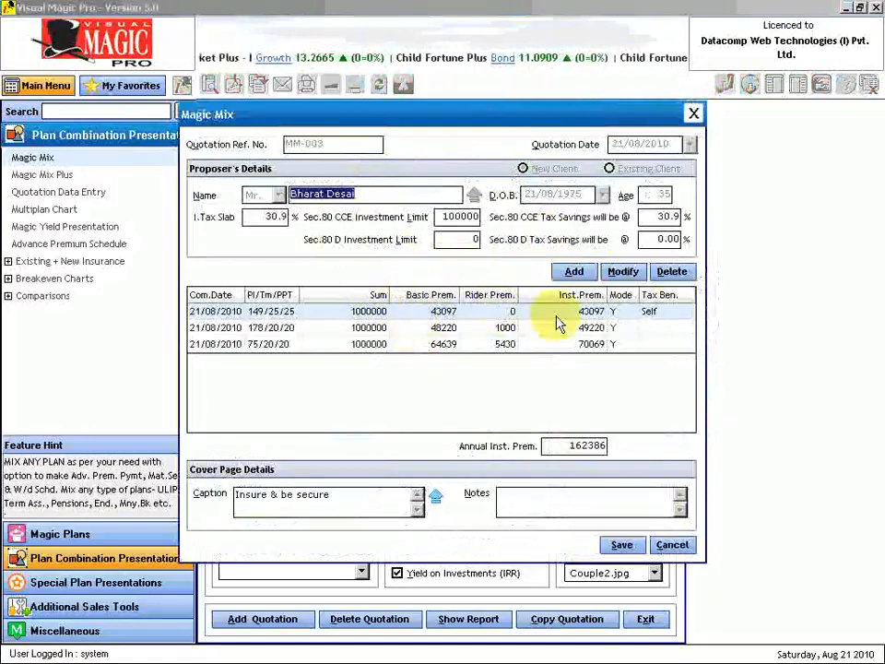
pyautogui.click(286, 329)
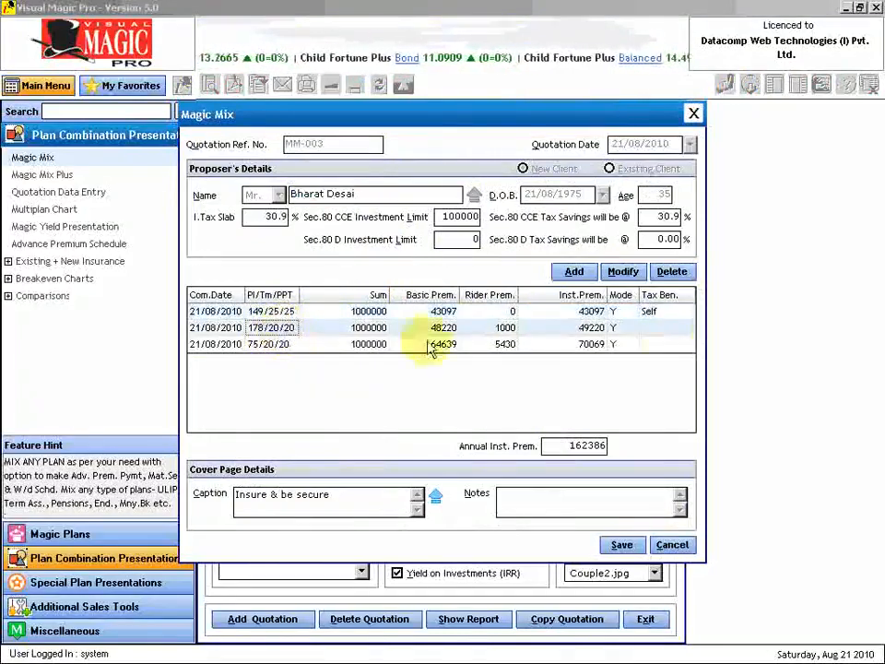
pyautogui.click(633, 274)
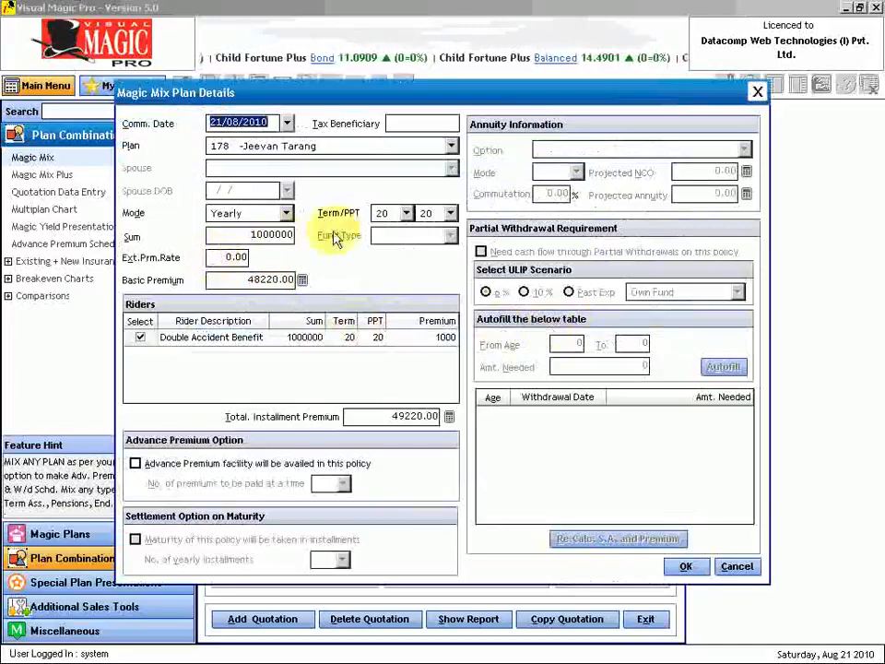
# - Set premium paying term to 6, recalculate basic premium to 110646, and add Double Accident Benefit
pyautogui.click(452, 213)
pyautogui.click(429, 228)
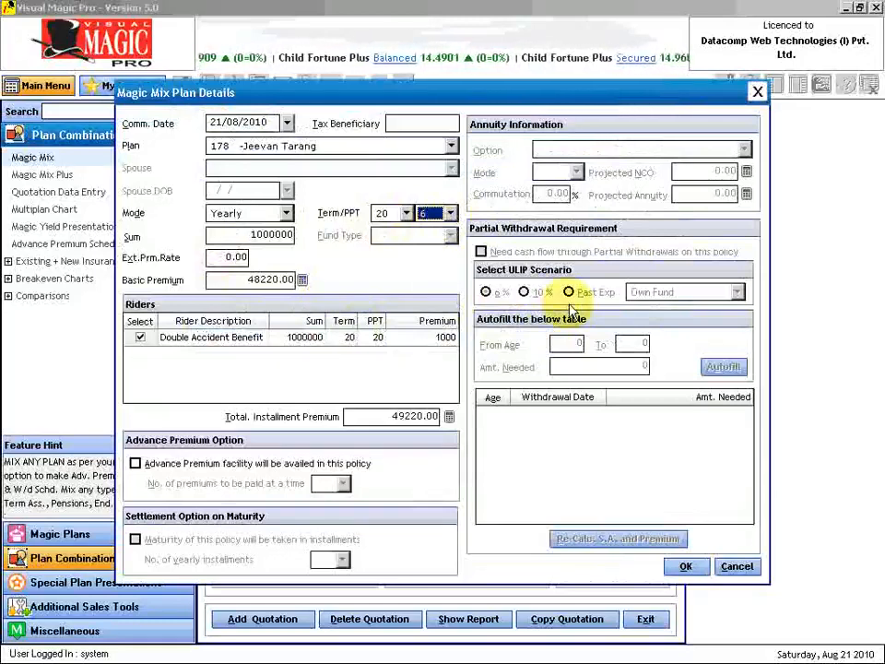
pyautogui.press('Tab')
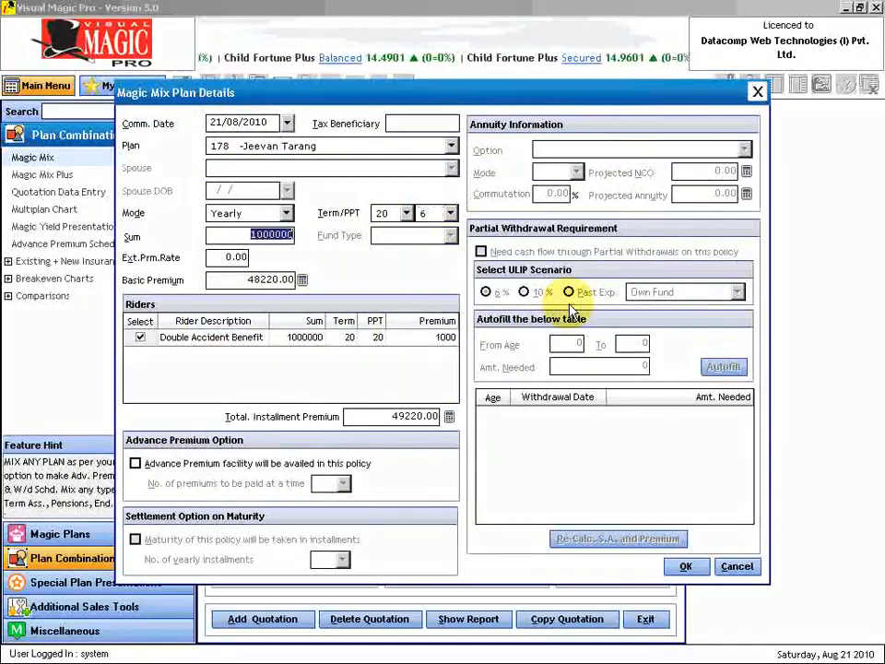
pyautogui.press('Tab')
pyautogui.press('Tab')
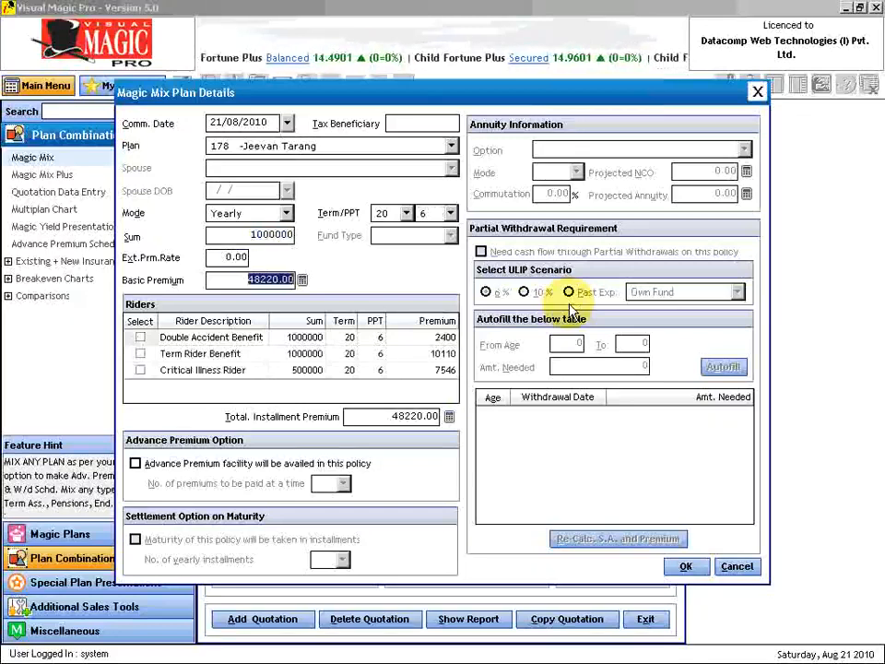
pyautogui.click(303, 281)
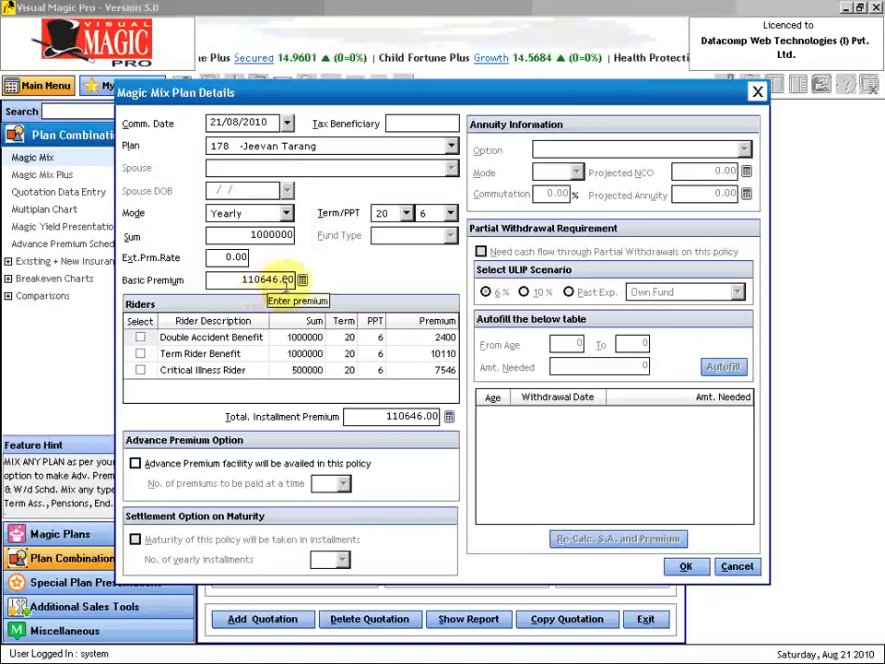
pyautogui.click(141, 338)
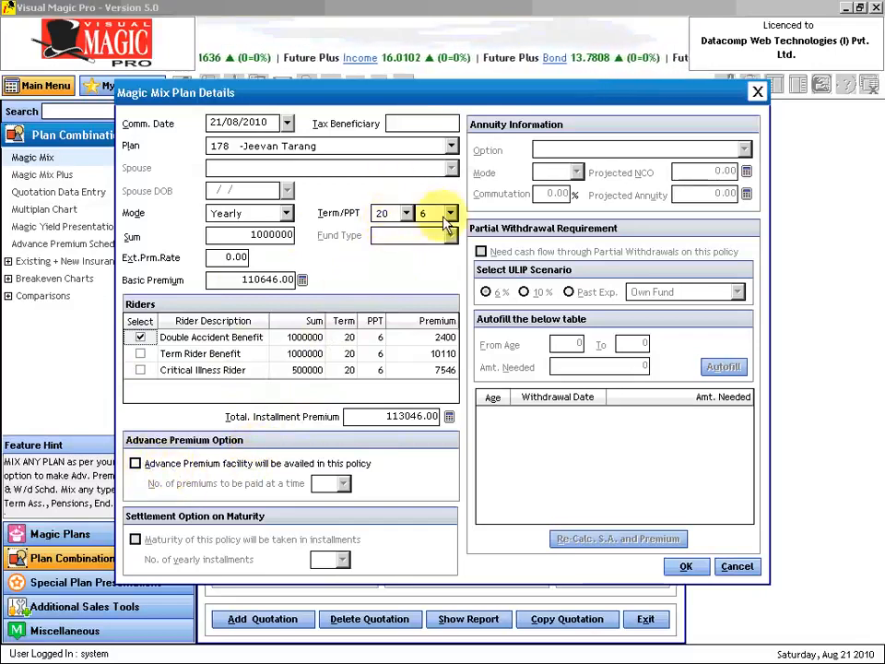
# - Enable the advance premium facility with 5 premiums paid at a time and confirm the plan details
pyautogui.click(136, 464)
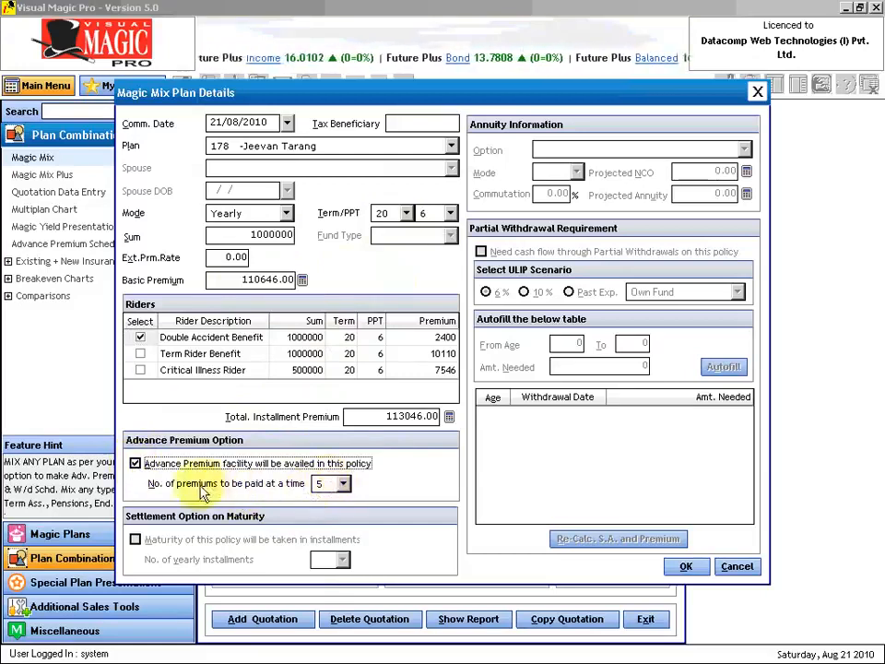
pyautogui.click(343, 485)
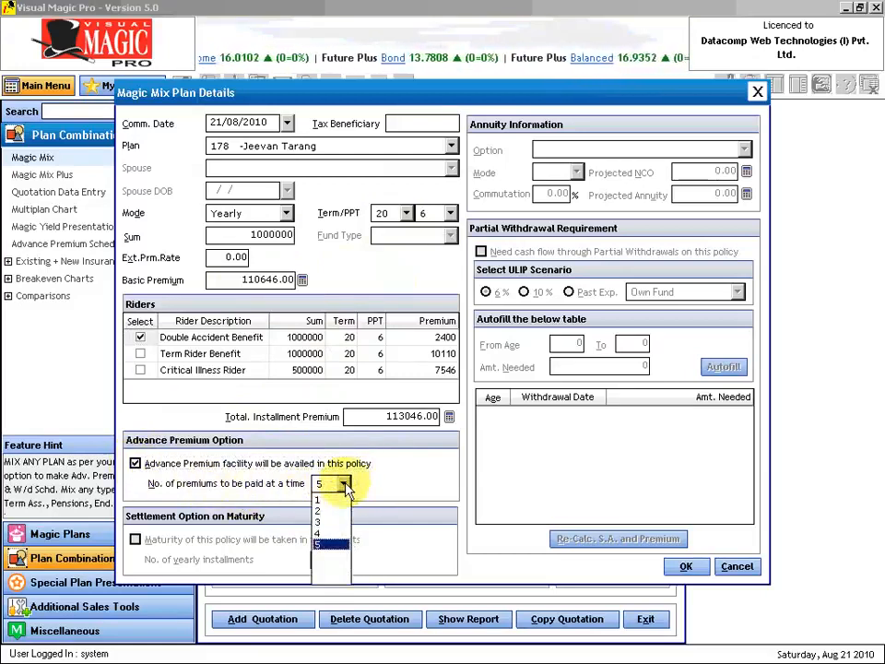
pyautogui.click(344, 486)
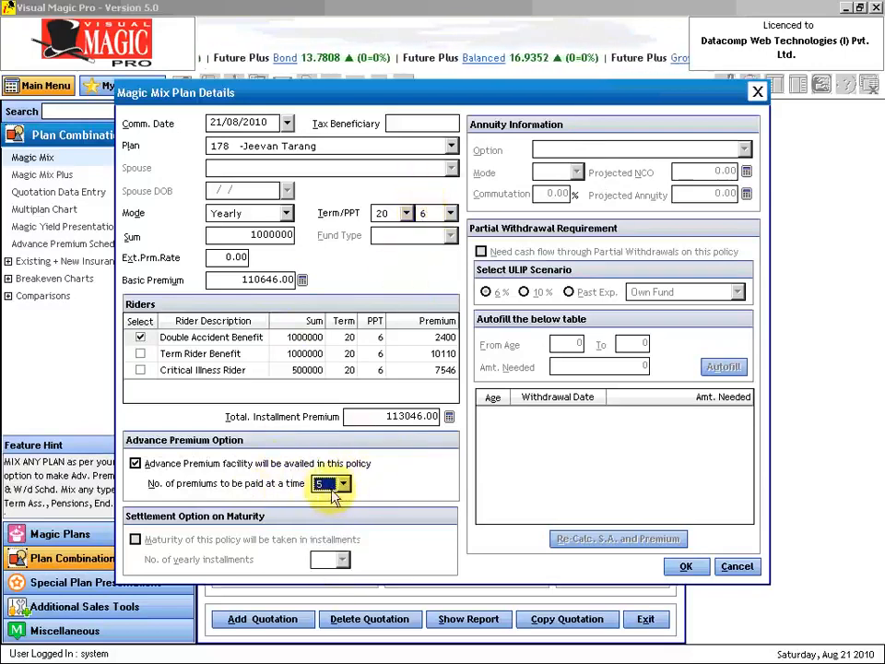
pyautogui.click(684, 569)
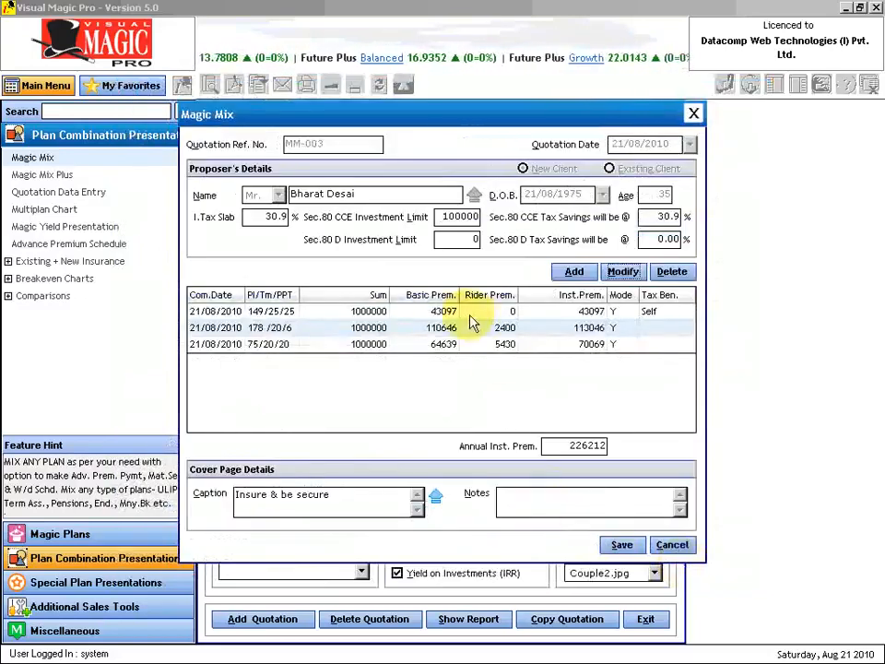
# - Delete the 149/25/25 and 75/20/20 plans, keeping only 178/20/6, and save the quotation
pyautogui.click(452, 311)
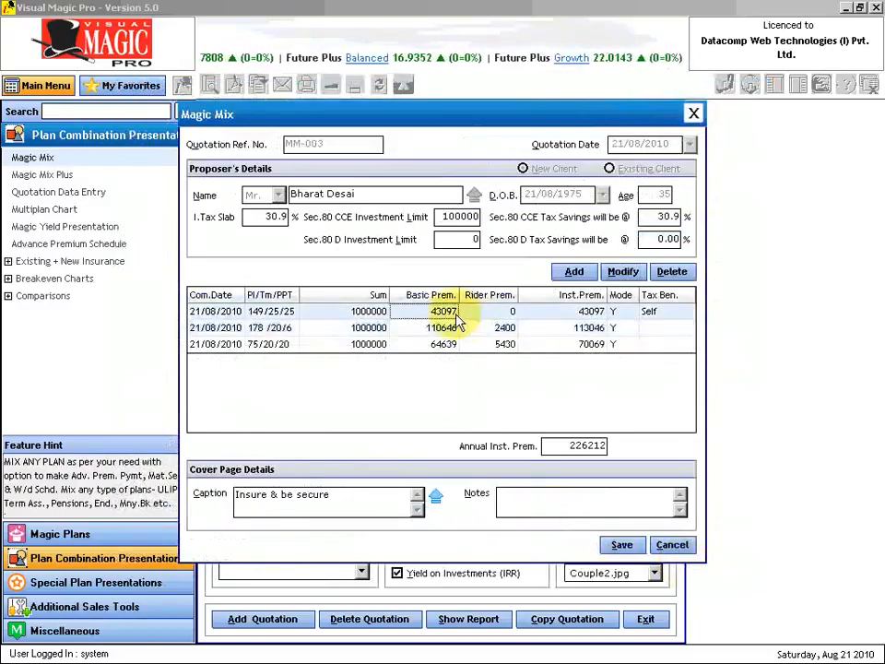
pyautogui.click(679, 276)
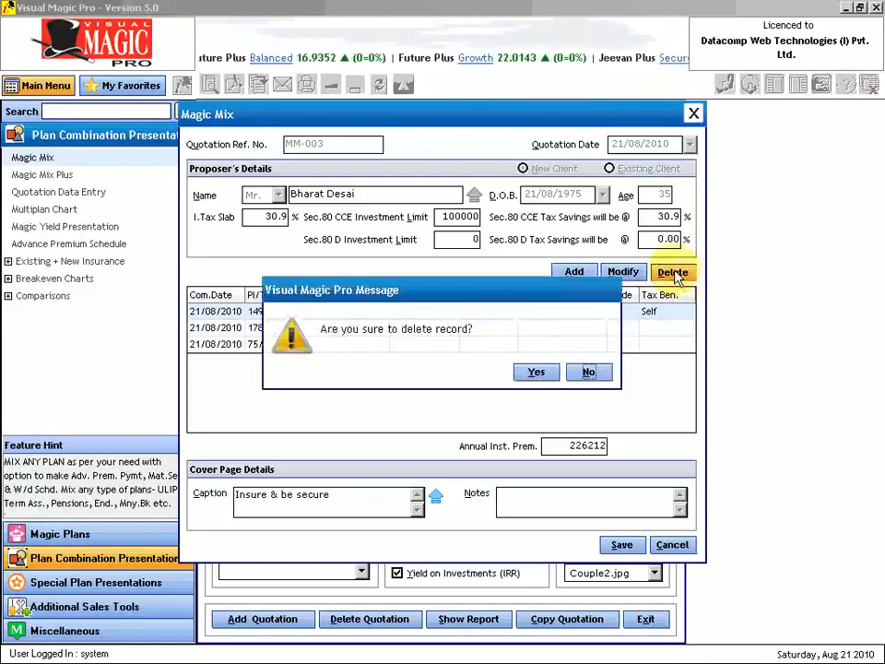
pyautogui.click(536, 372)
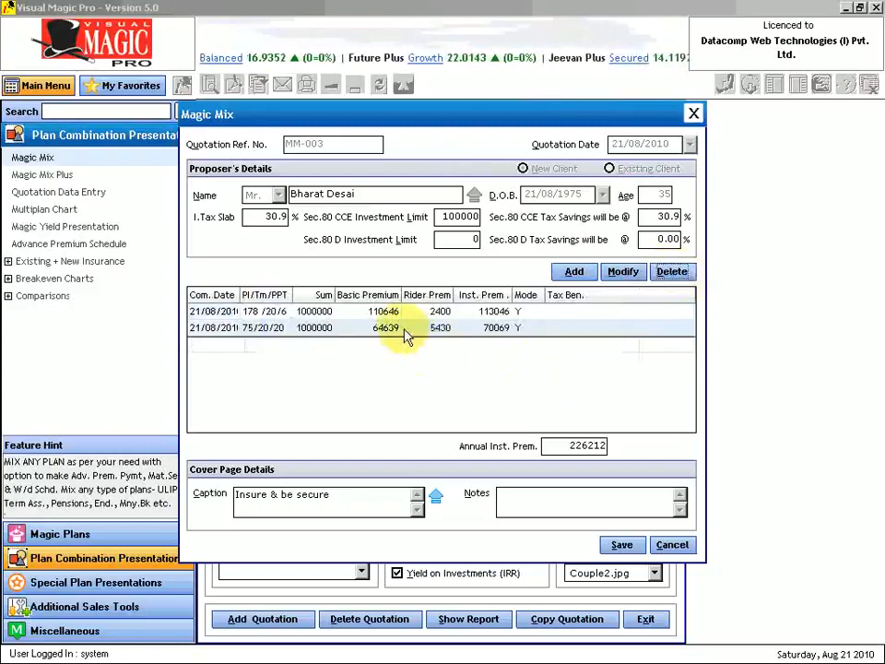
pyautogui.click(680, 275)
pyautogui.click(537, 372)
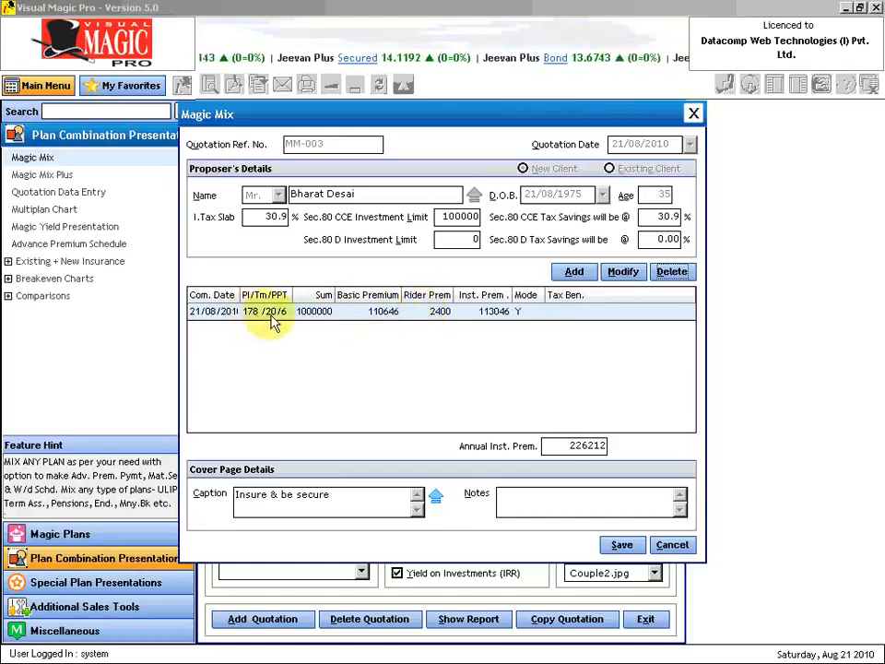
pyautogui.click(622, 545)
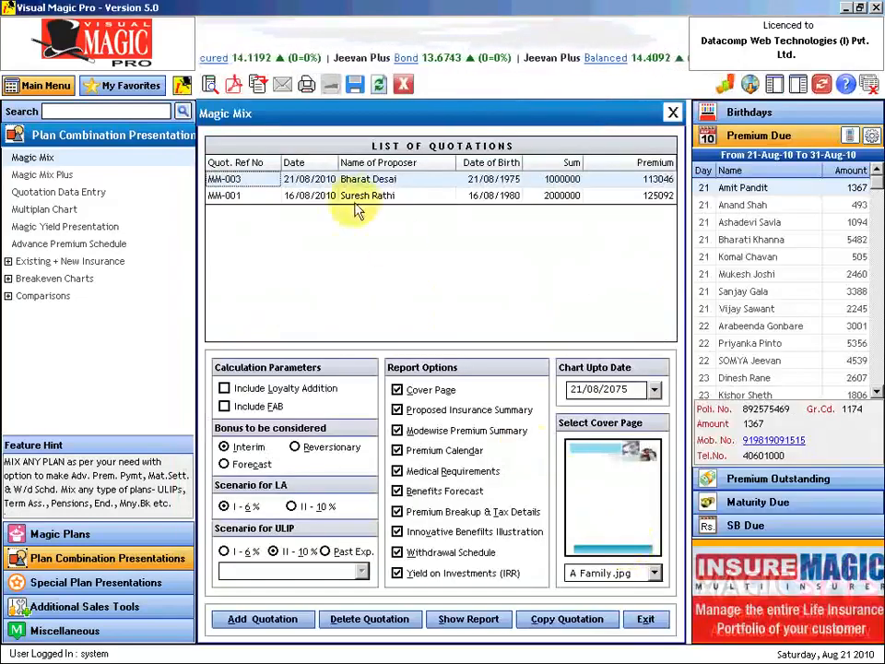
# - Include FAB, drop cover page, modewise, calendar, medical, breakup, withdrawal and IRR sections, and show the report
pyautogui.click(225, 407)
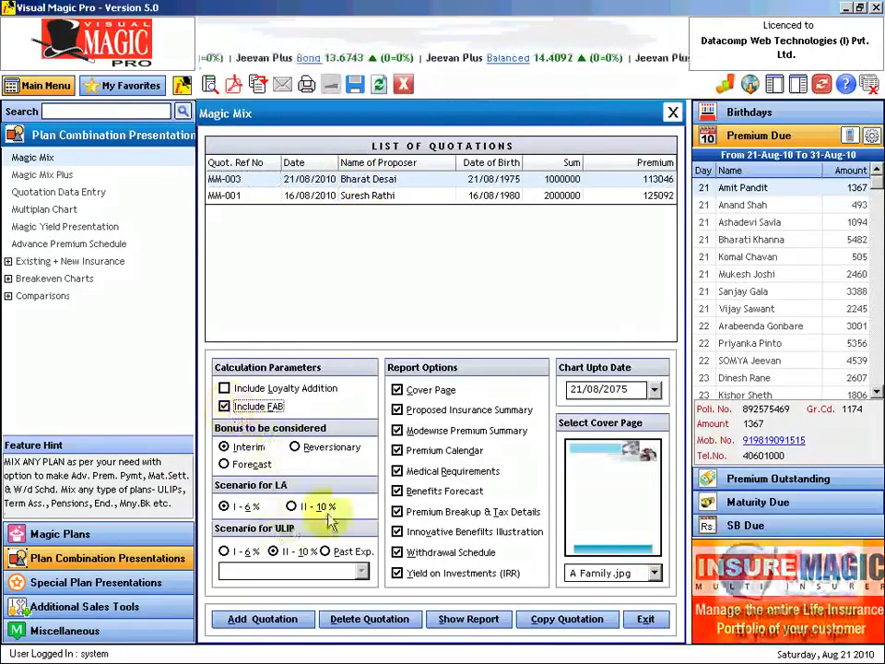
pyautogui.click(397, 390)
pyautogui.click(398, 410)
pyautogui.click(398, 431)
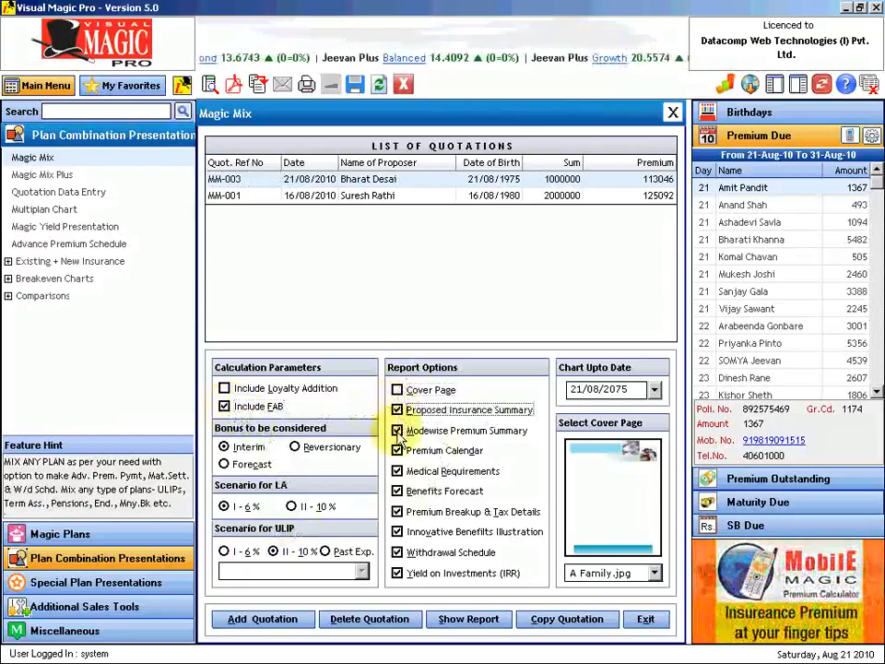
pyautogui.click(397, 451)
pyautogui.click(398, 472)
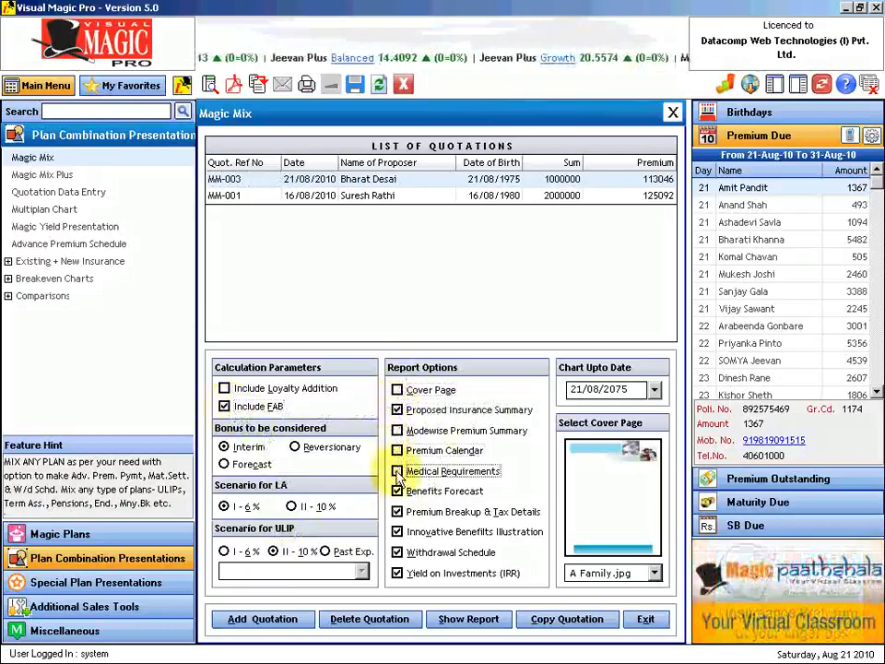
pyautogui.click(397, 511)
pyautogui.click(397, 552)
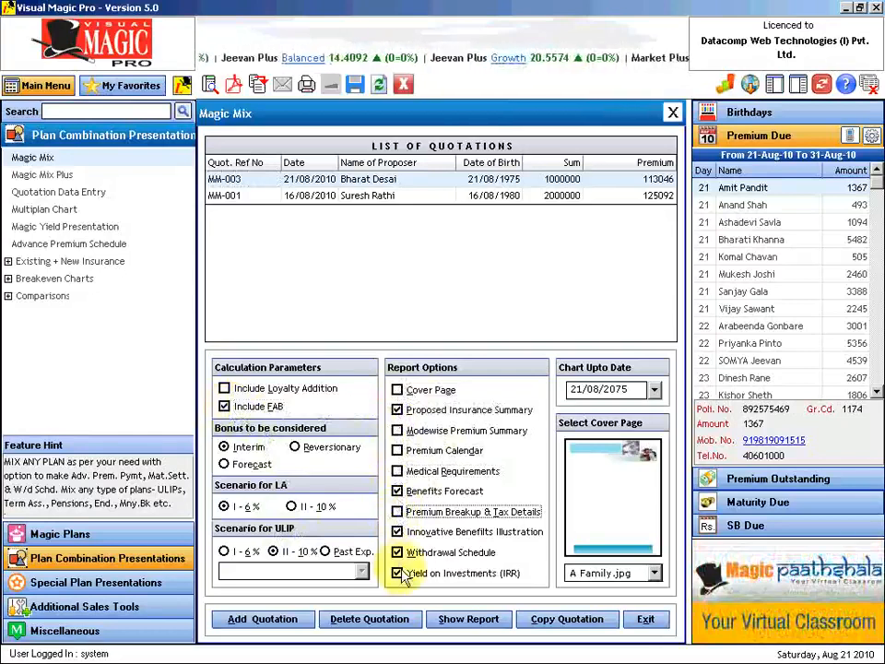
pyautogui.click(397, 573)
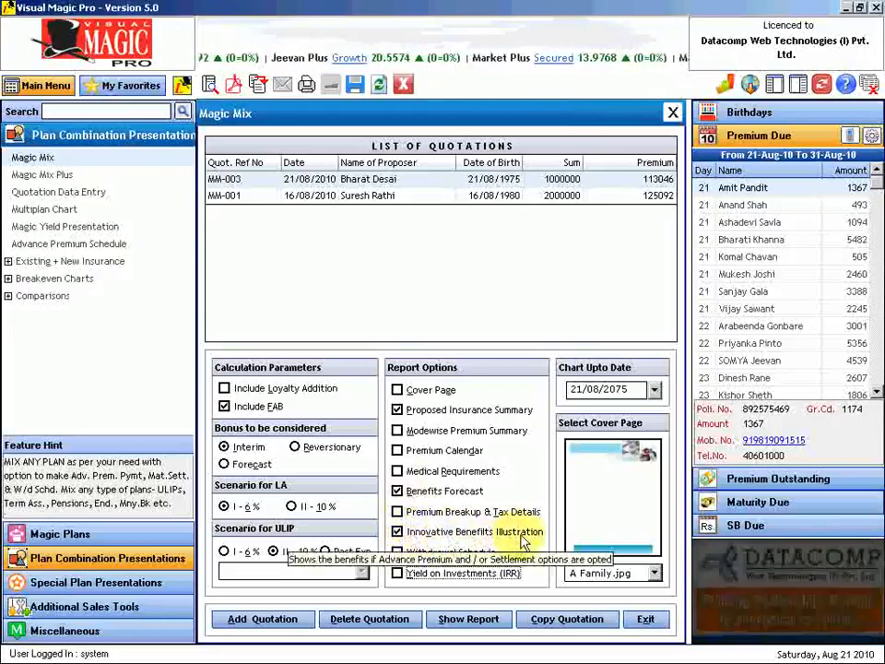
pyautogui.click(475, 620)
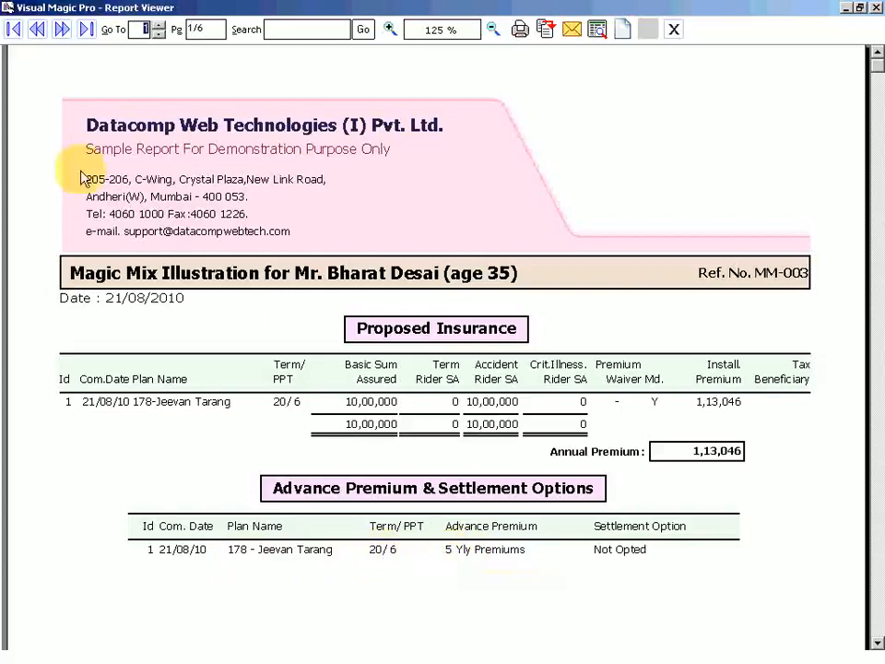
# - Page through the illustration from page 2 to page 4, the Innovative Forecast
pyautogui.click(62, 29)
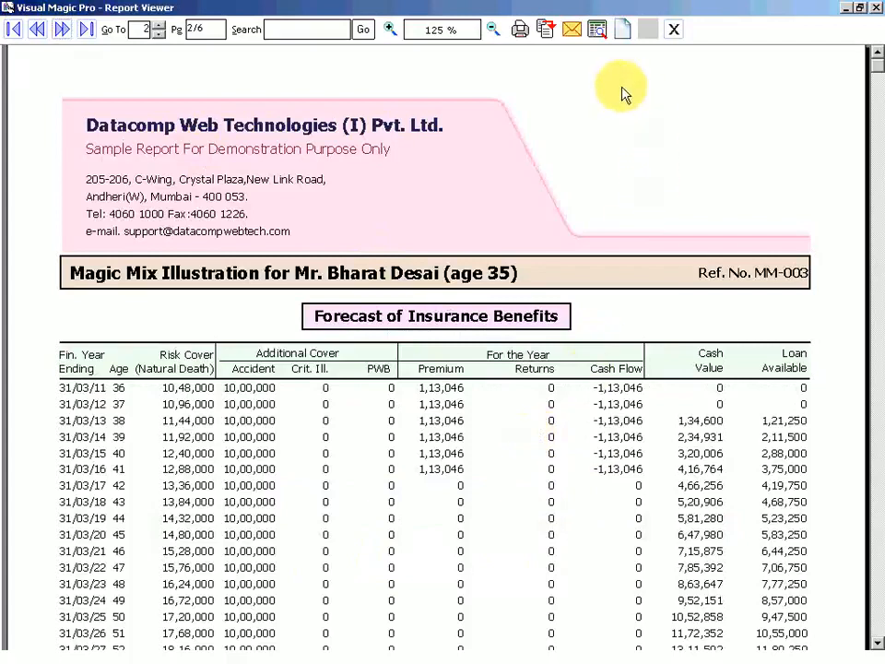
pyautogui.scroll(-3, 737, 203)
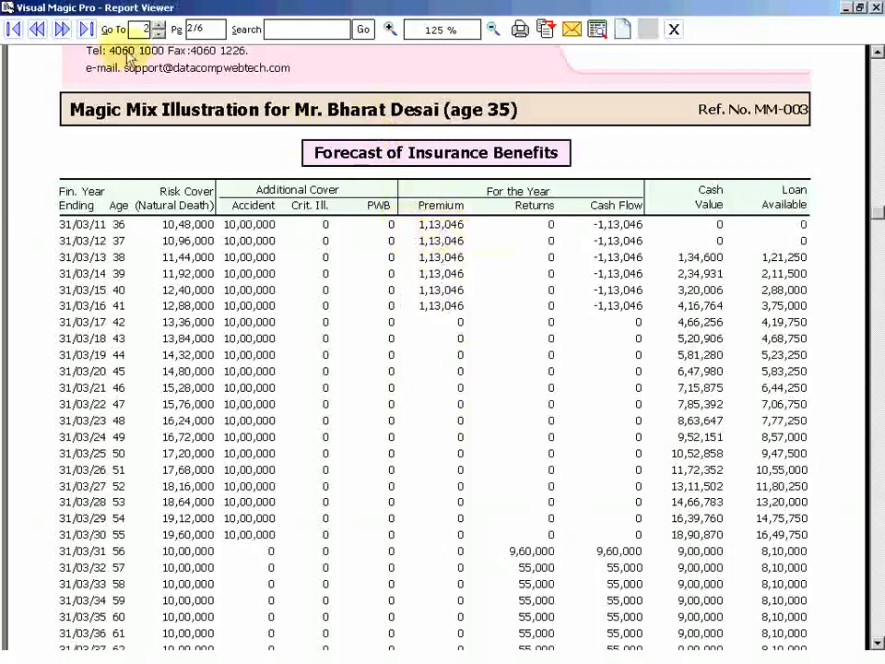
pyautogui.click(62, 29)
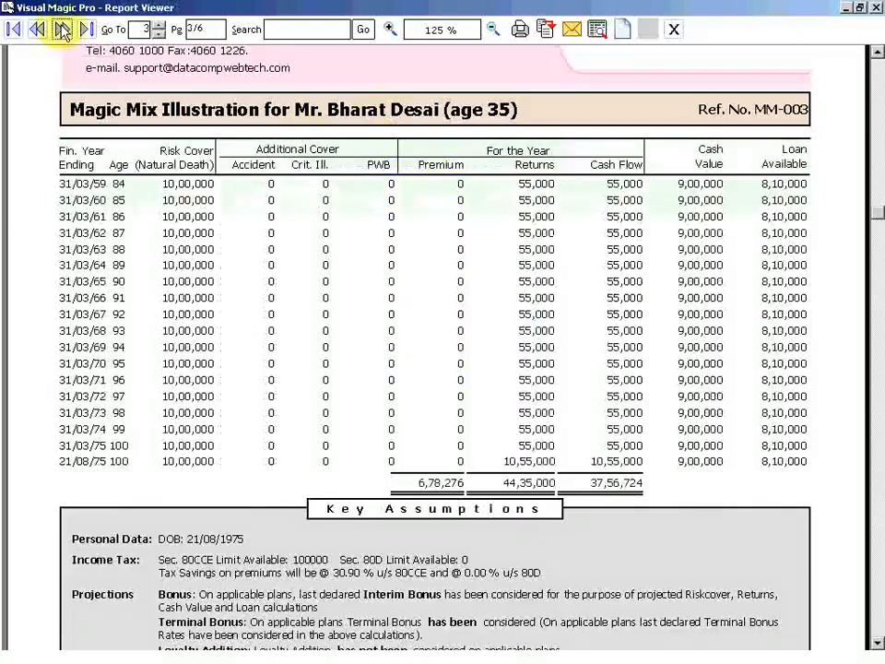
pyautogui.click(61, 30)
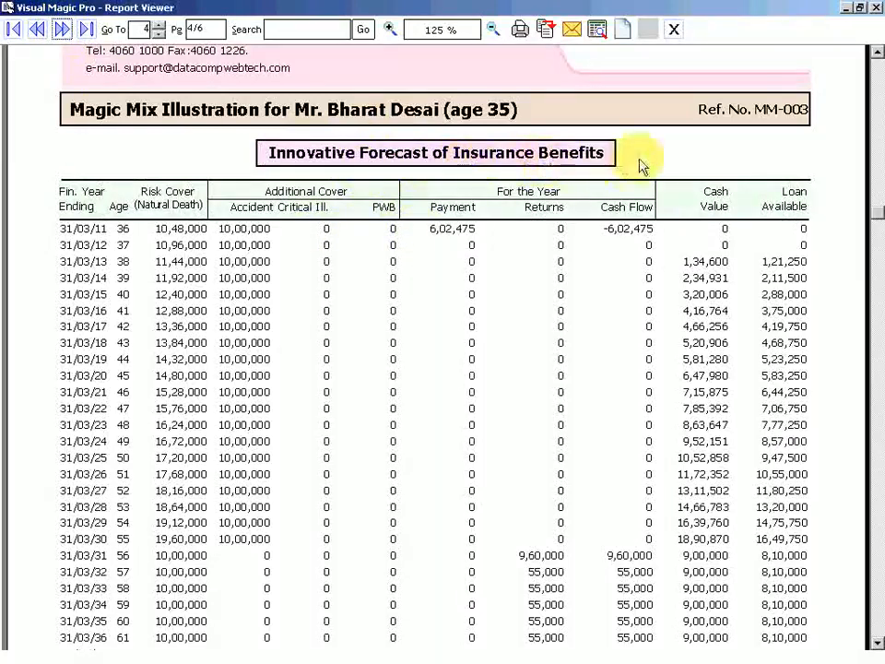
# - Scroll the Innovative Forecast, then continue via page 5 to the Advance Premium Payment Schedule
pyautogui.scroll(-5, 583, 350)
pyautogui.scroll(5, 583, 350)
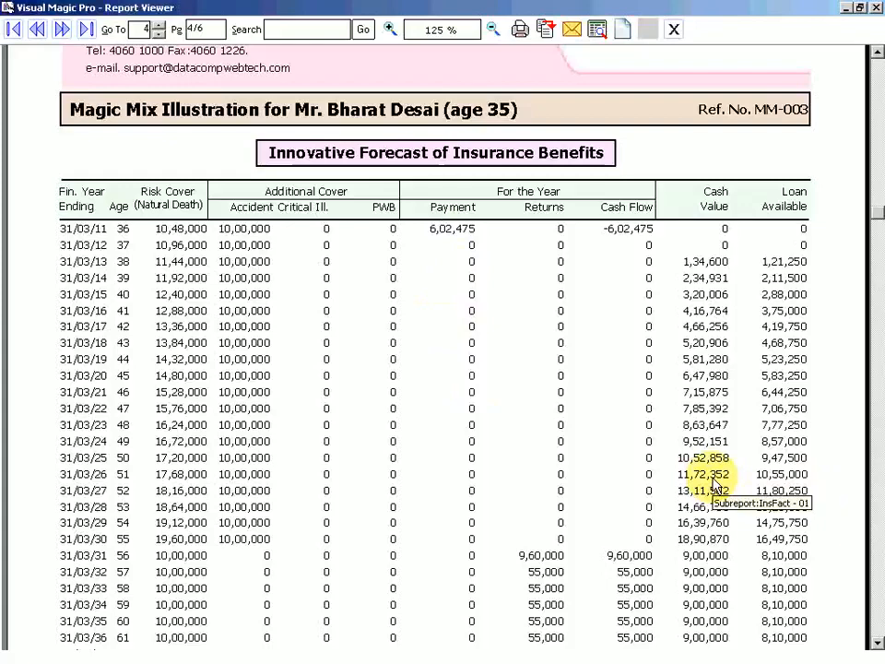
pyautogui.click(877, 642)
pyautogui.click(877, 644)
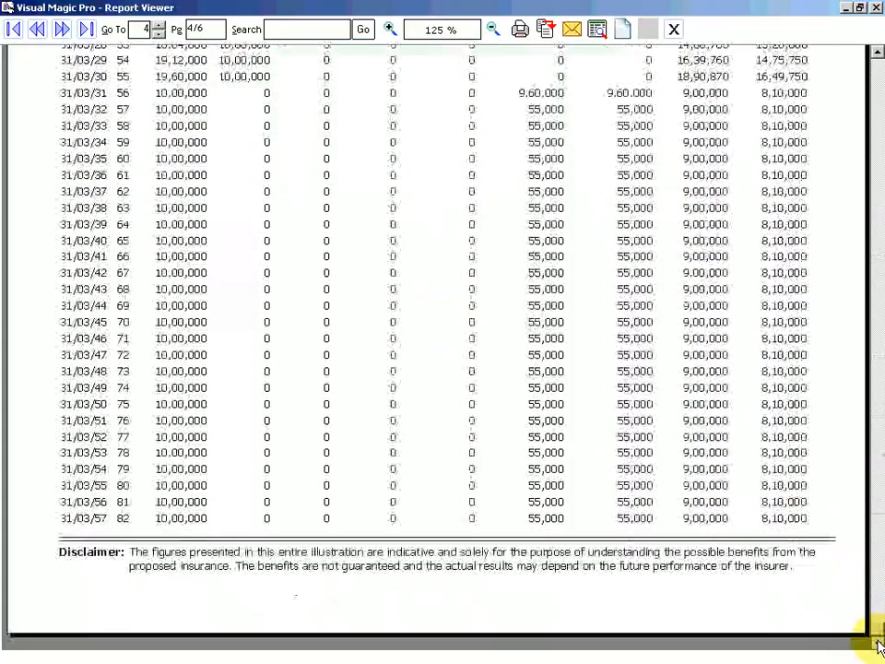
pyautogui.click(62, 30)
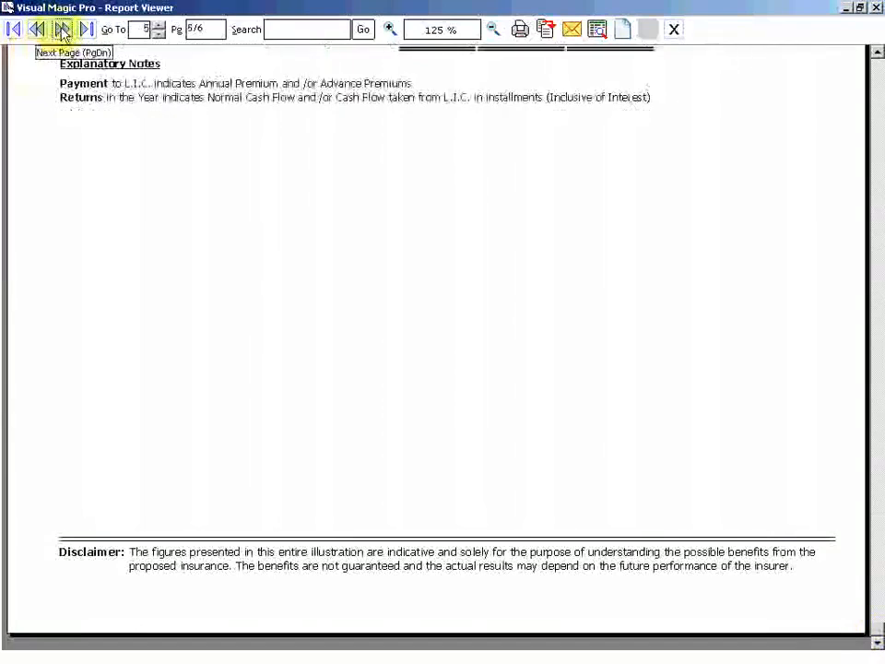
pyautogui.scroll(5, 211, 194)
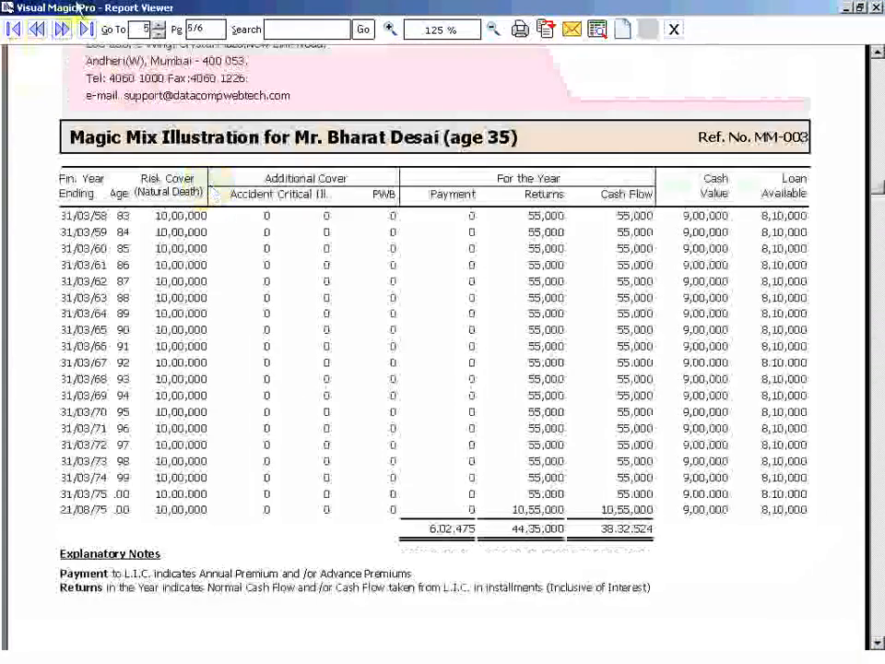
pyautogui.click(62, 29)
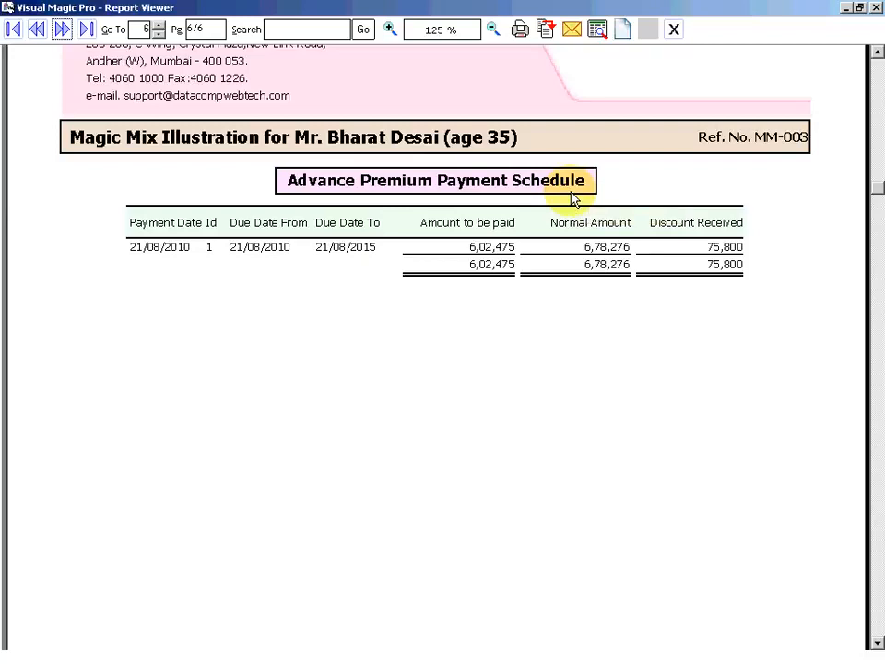
# - Close the report viewer after the final Advance Premium Payment Schedule page
pyautogui.click(674, 30)
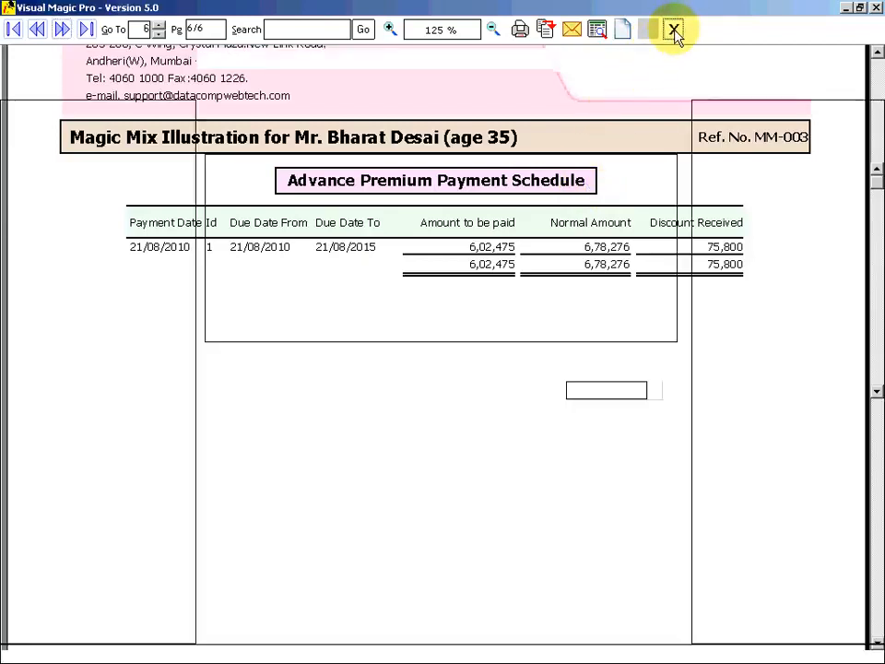
# - Start new Magic Mix quotation Mm-004 with the proposer's name and age 35
pyautogui.click(370, 185)
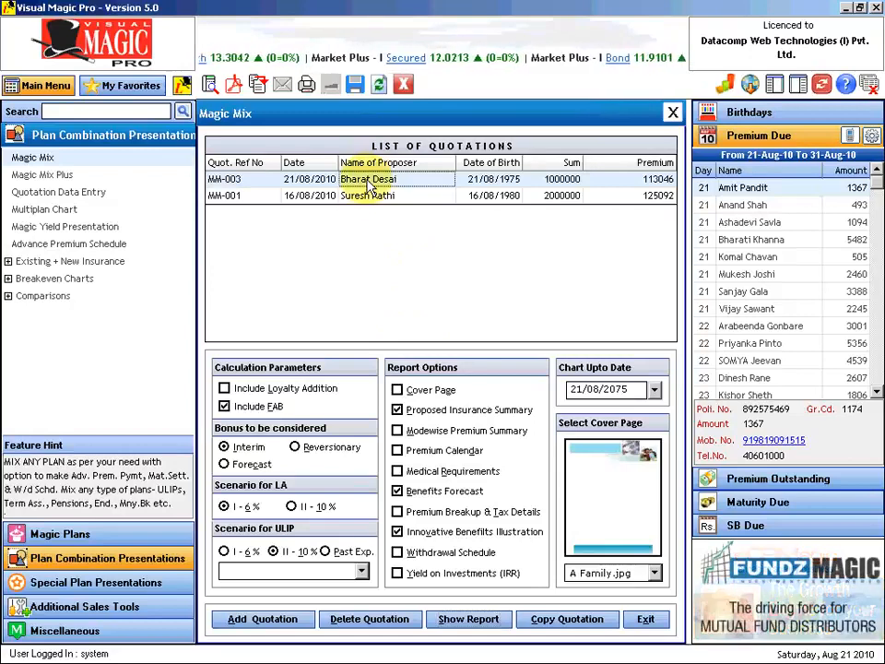
pyautogui.click(292, 623)
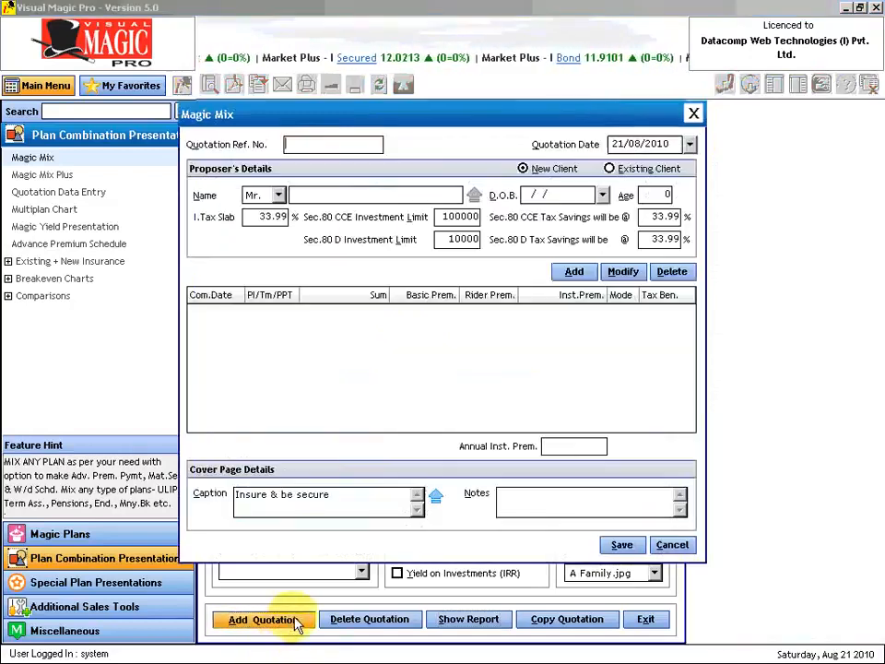
pyautogui.write('Mm-')
pyautogui.press('Tab')
pyautogui.press('Tab')
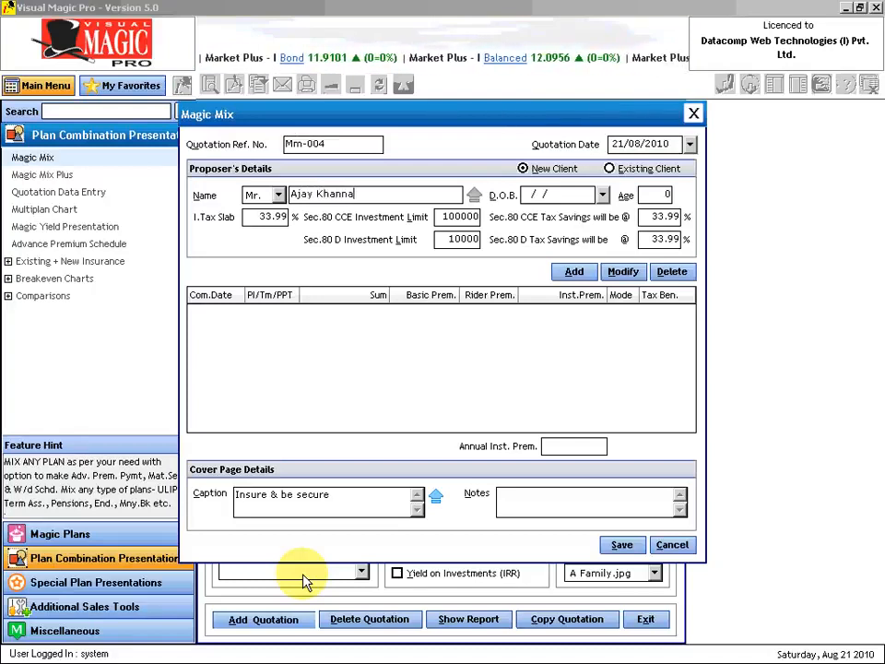
pyautogui.press('Tab')
pyautogui.press('Tab')
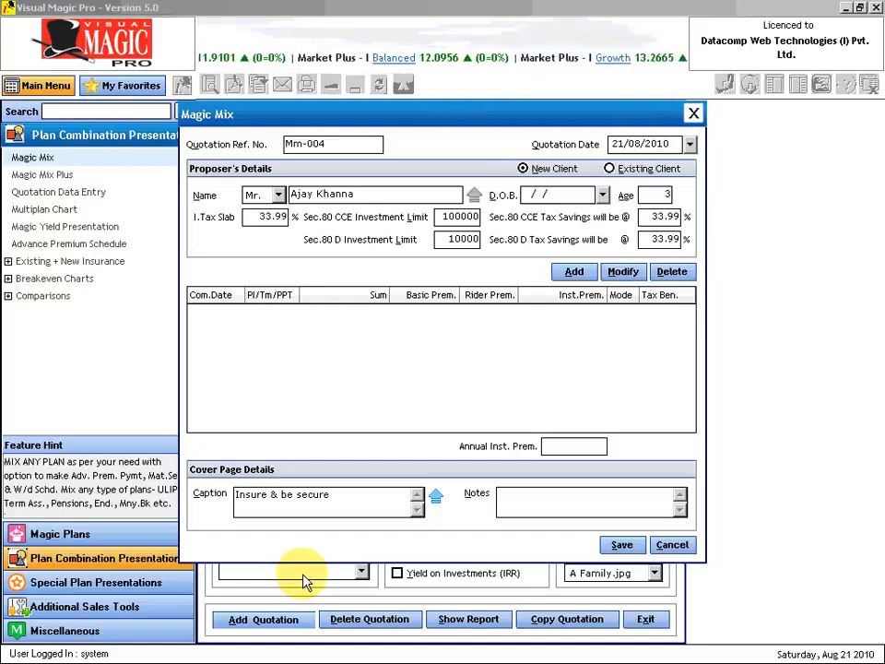
pyautogui.press('Tab')
# - Enter 0 for the tax slab and both investment limits
pyautogui.write('0')
pyautogui.press('Tab')
pyautogui.write('0')
pyautogui.press('Tab')
pyautogui.press('Tab')
pyautogui.write('0')
pyautogui.press('Tab')
pyautogui.press('Tab')
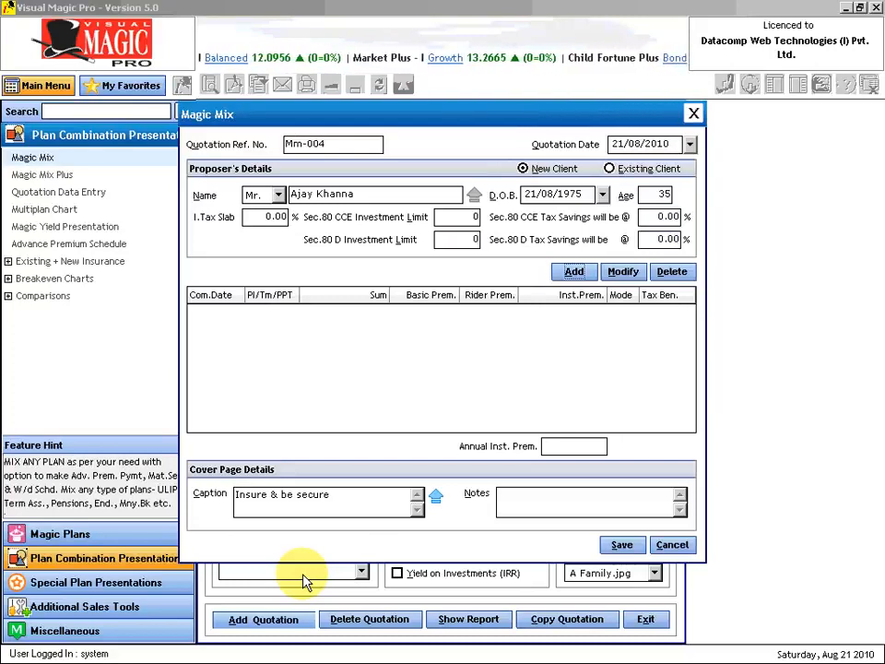
pyautogui.press('Return')
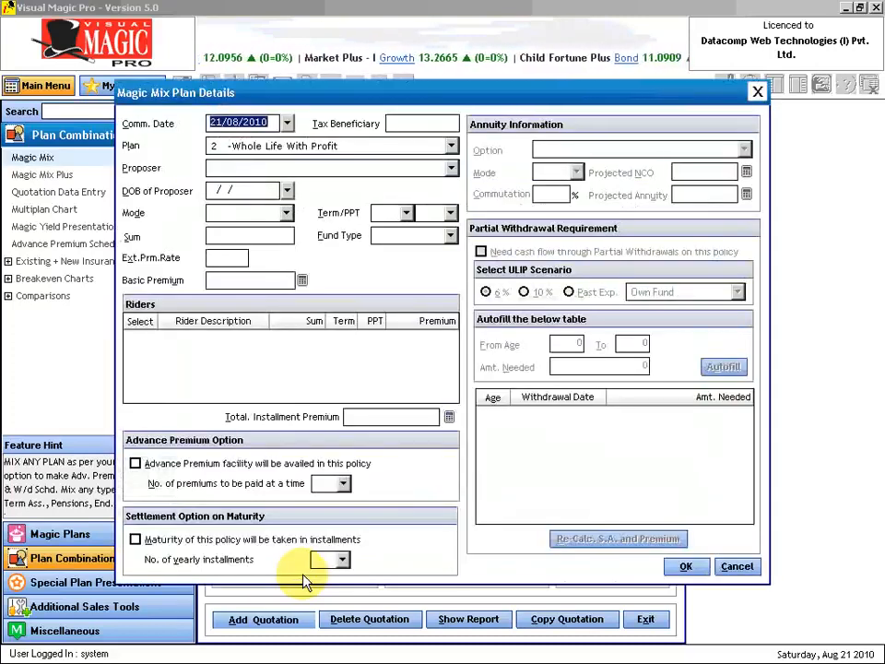
# - Set up plan 48 Ltd. Payment Endowment, yearly, 25/15, sum 5000000, giving premium 256265.00
pyautogui.press('Tab')
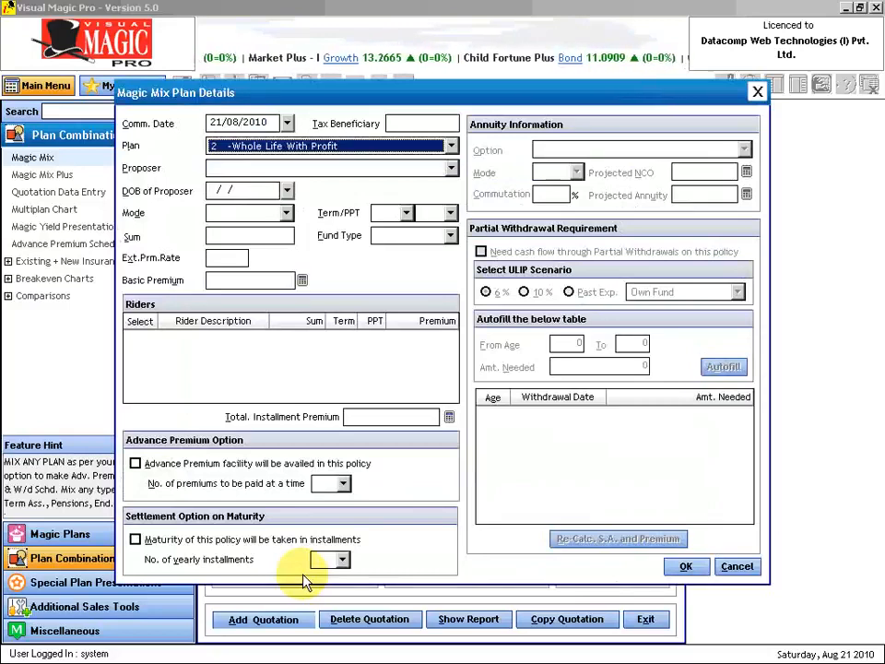
pyautogui.write('48  -Ltd. Payment Endowment')
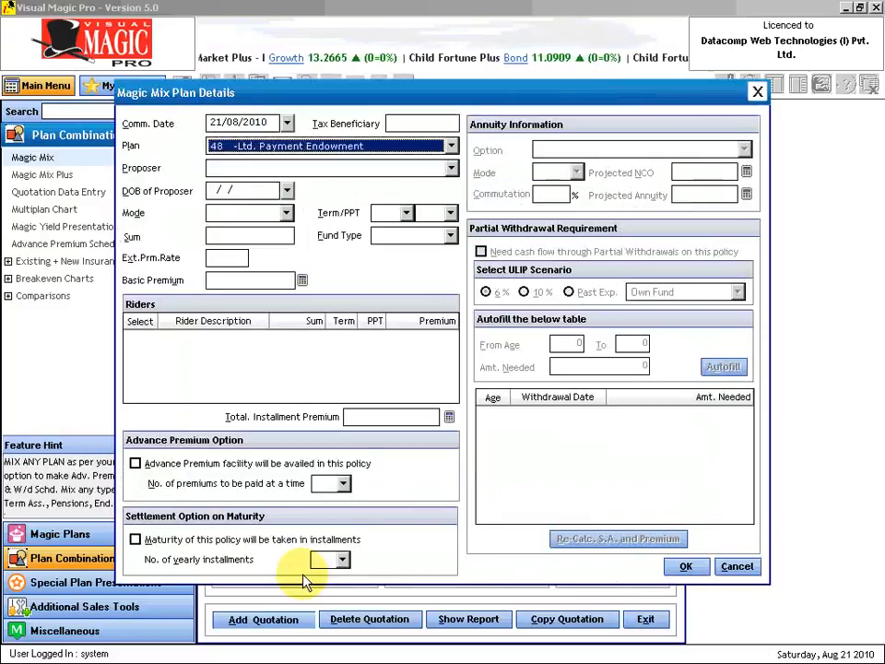
pyautogui.press('Tab')
pyautogui.press('Tab')
pyautogui.write('20')
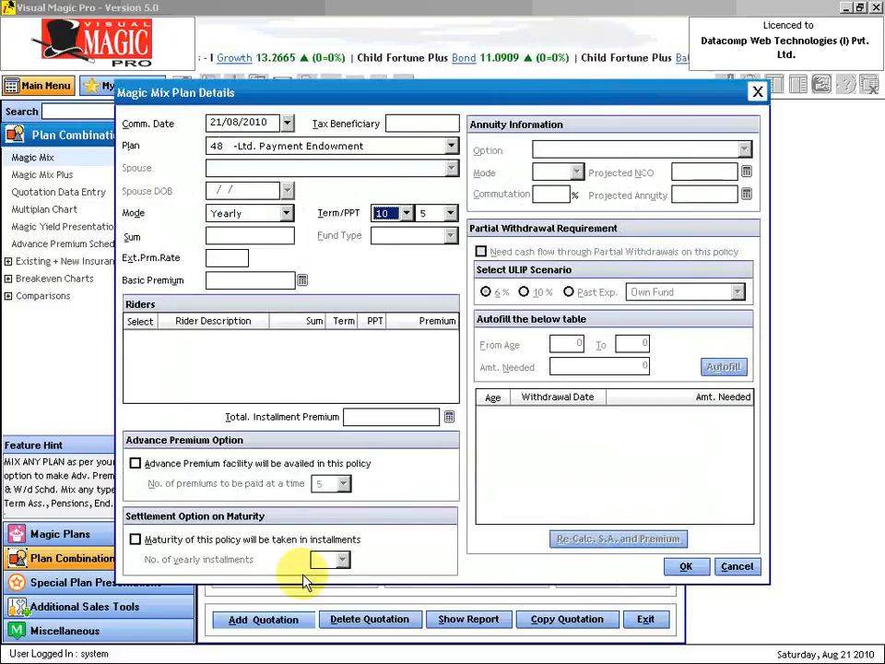
pyautogui.press('Tab')
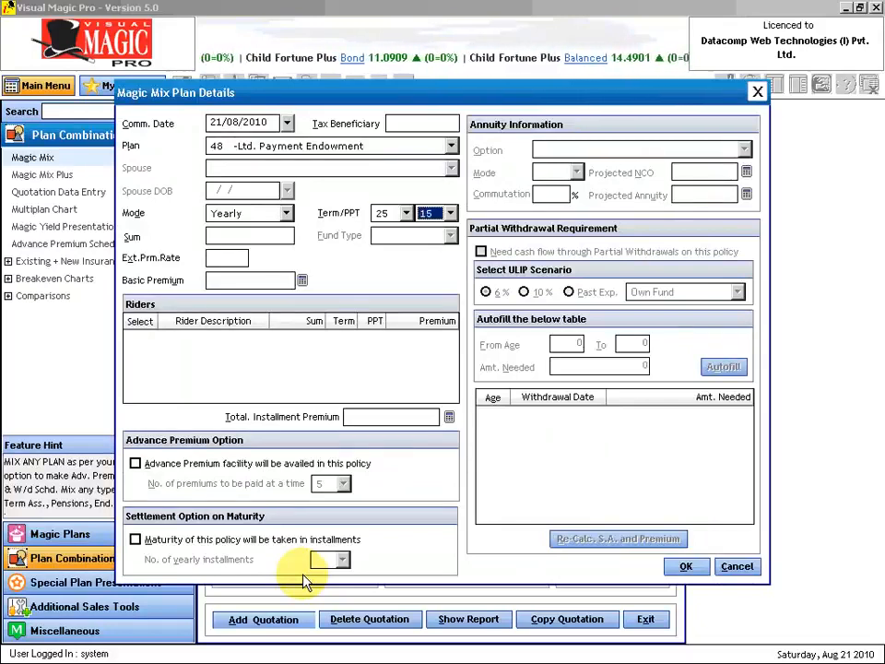
pyautogui.press('Tab')
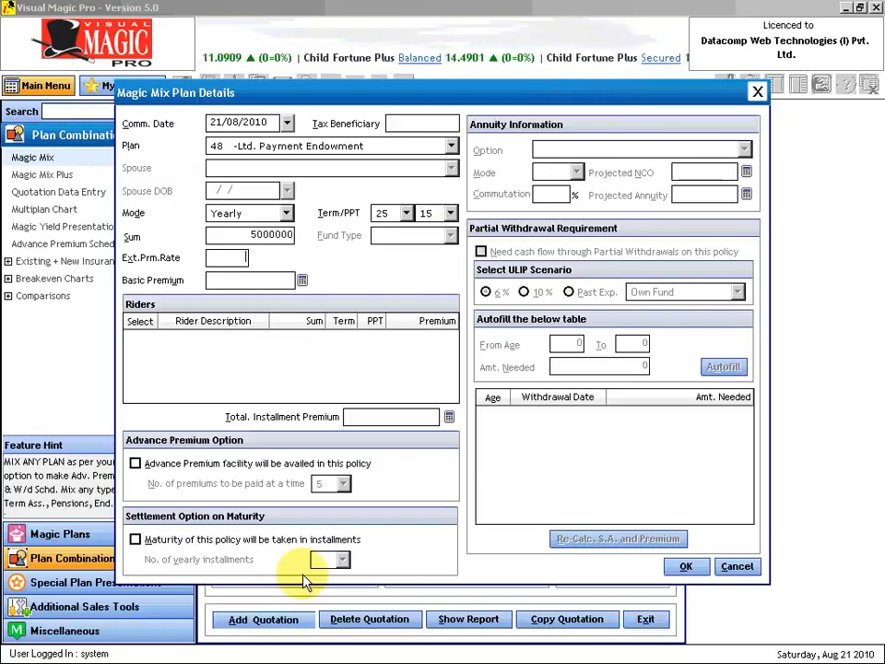
pyautogui.press('Tab')
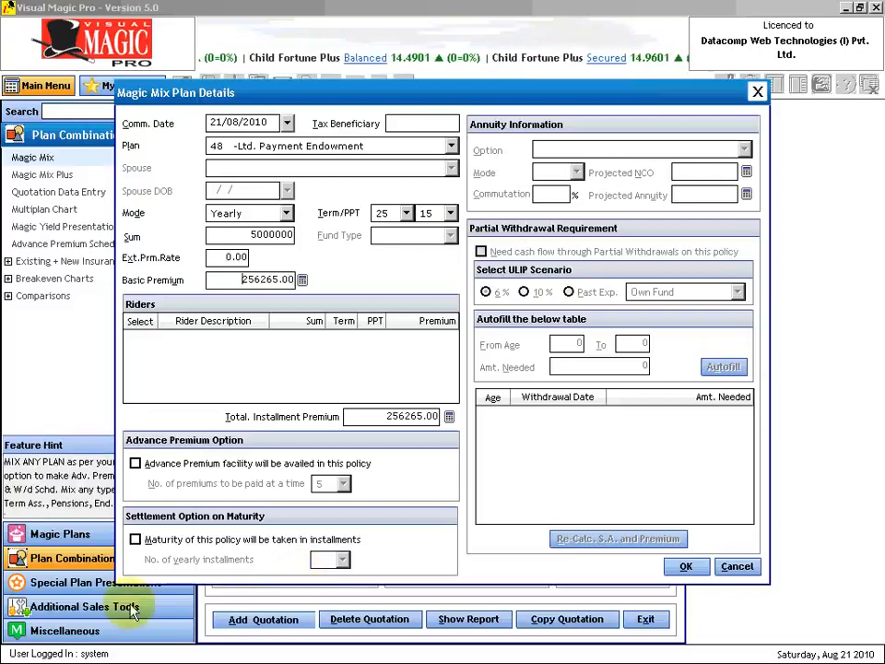
# - Take the endowment's maturity in 10 yearly instalments and add plan 48/25/15 to Mm-004
pyautogui.click(342, 351)
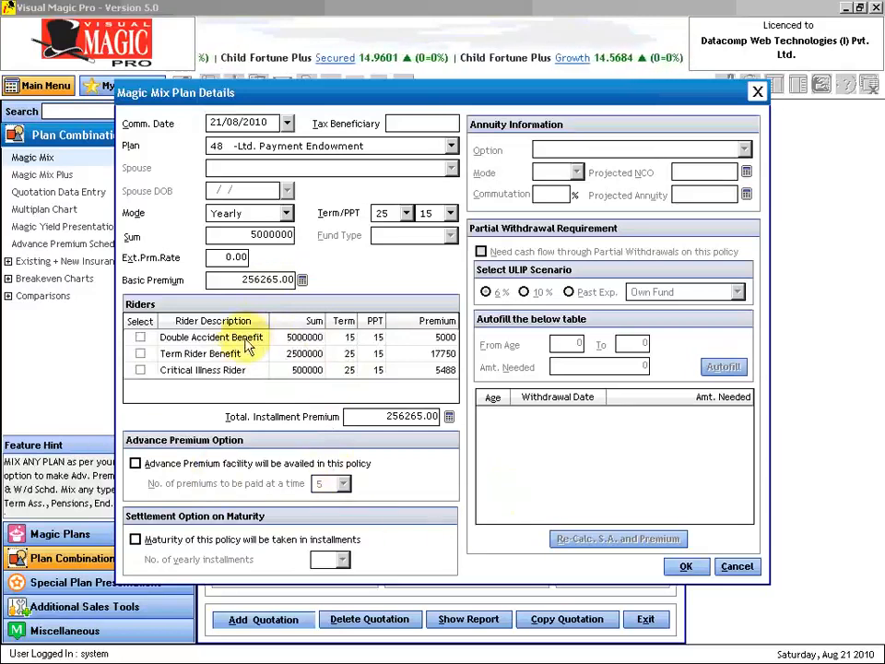
pyautogui.click(135, 540)
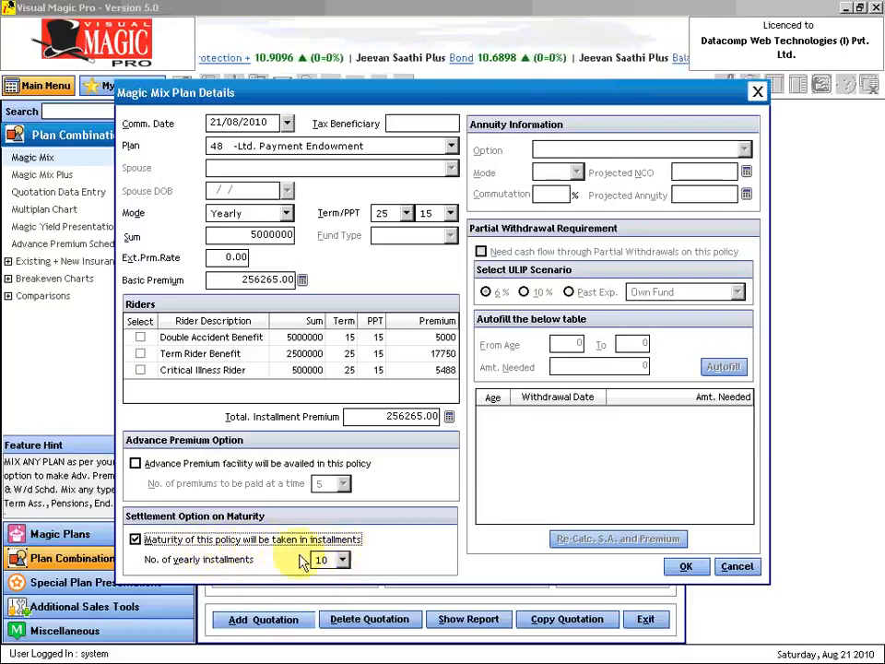
pyautogui.click(342, 561)
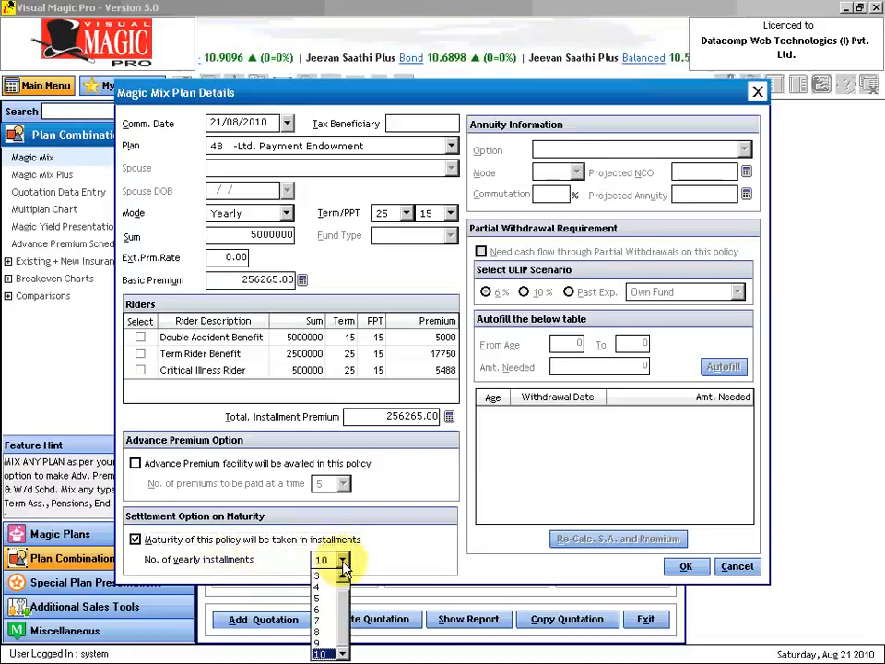
pyautogui.click(342, 560)
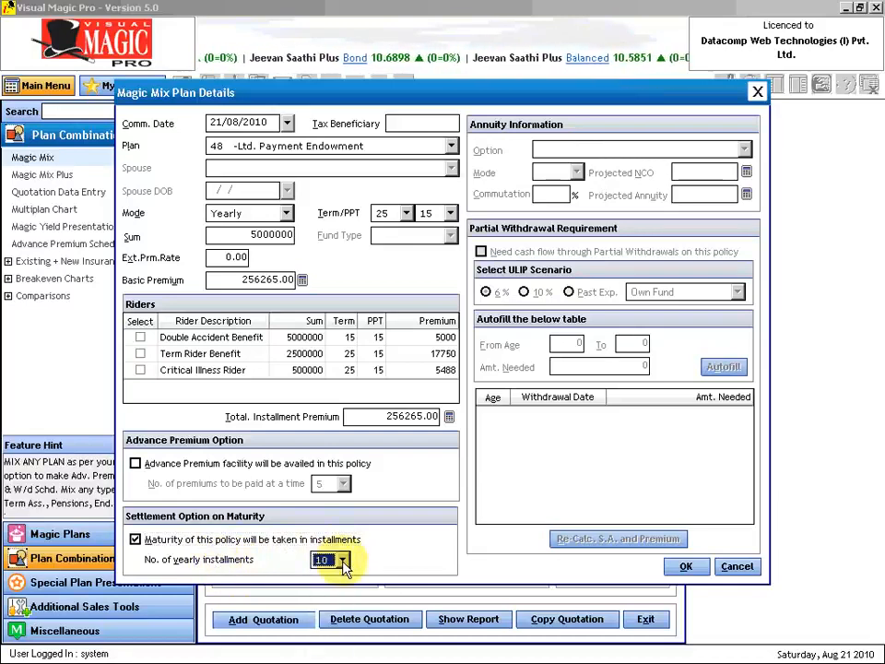
pyautogui.click(683, 566)
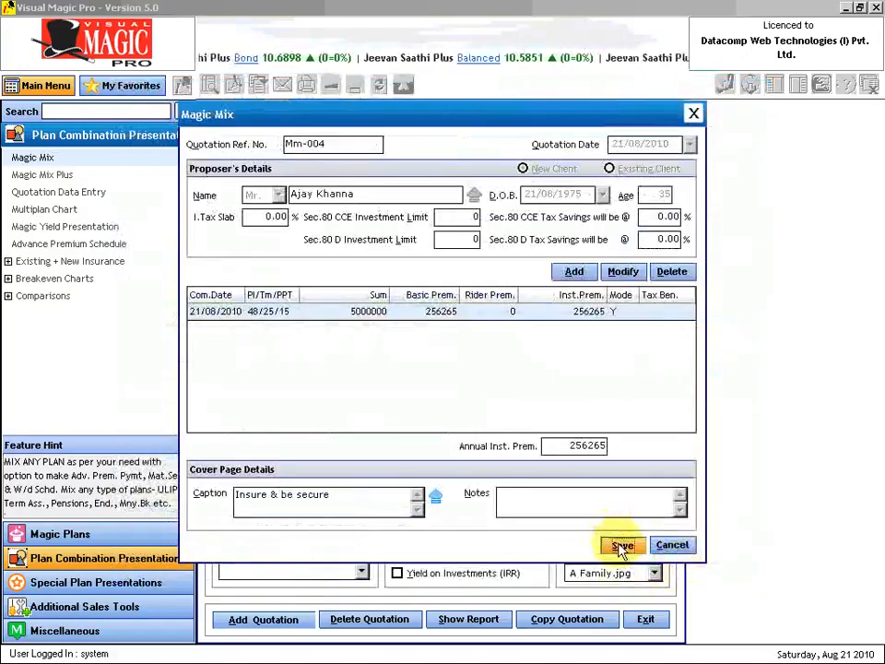
# - Save Mm-004 and report only Insurance Summary, Benefits Forecast and Innovative Benefits Illustration
pyautogui.click(621, 546)
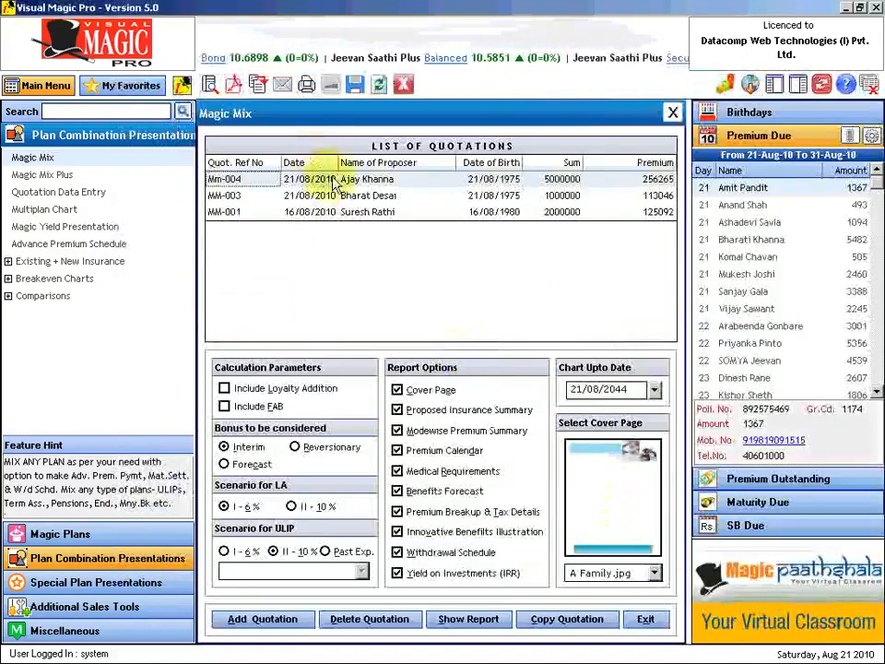
pyautogui.click(398, 390)
pyautogui.click(398, 429)
pyautogui.click(397, 450)
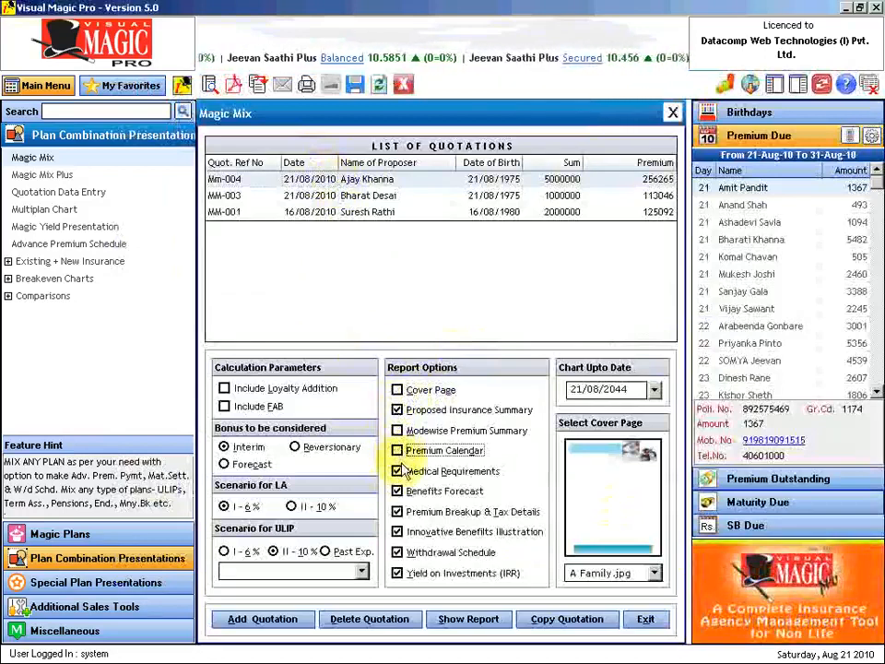
pyautogui.click(398, 471)
pyautogui.click(398, 512)
pyautogui.click(398, 552)
pyautogui.click(397, 572)
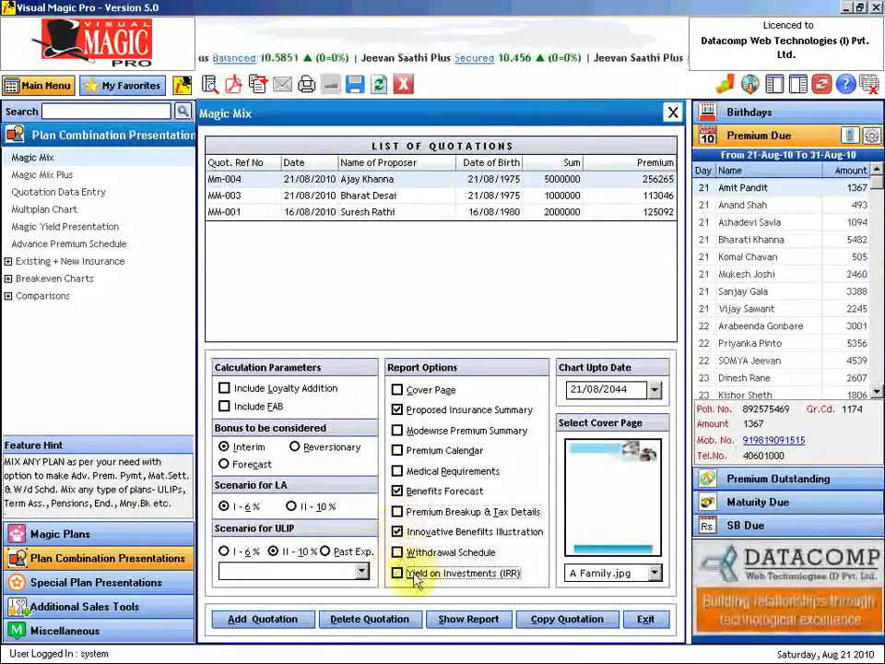
pyautogui.click(471, 621)
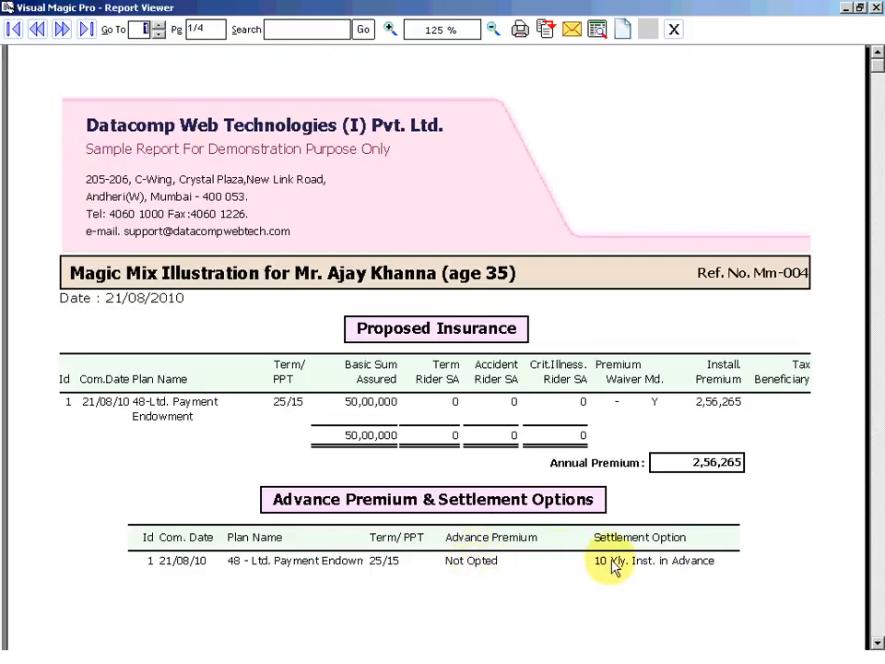
# - Page forward to report page 3/4, the Innovative Forecast of Insurance Benefits
pyautogui.click(62, 30)
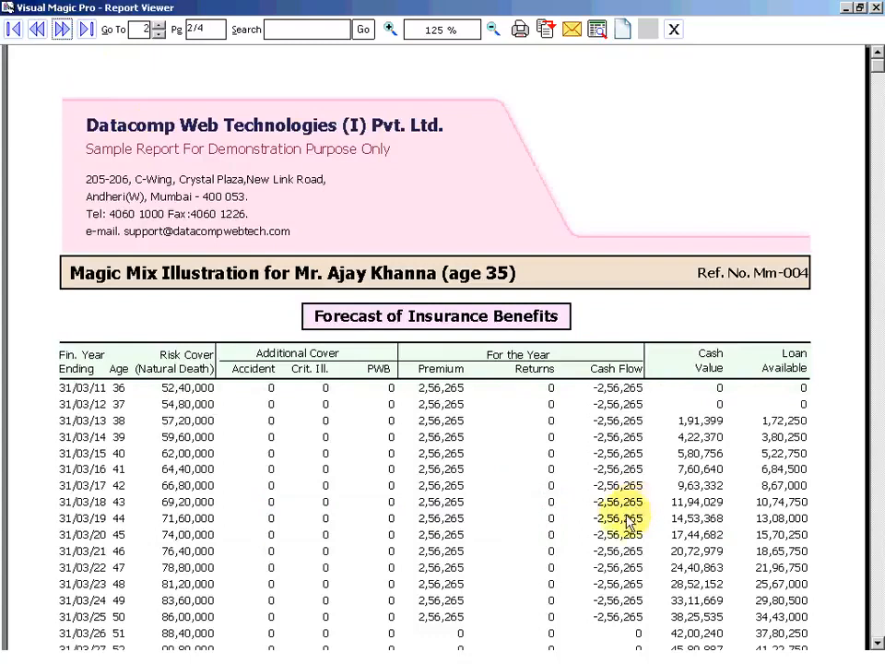
pyautogui.scroll(-8, 544, 399)
pyautogui.scroll(5, 535, 392)
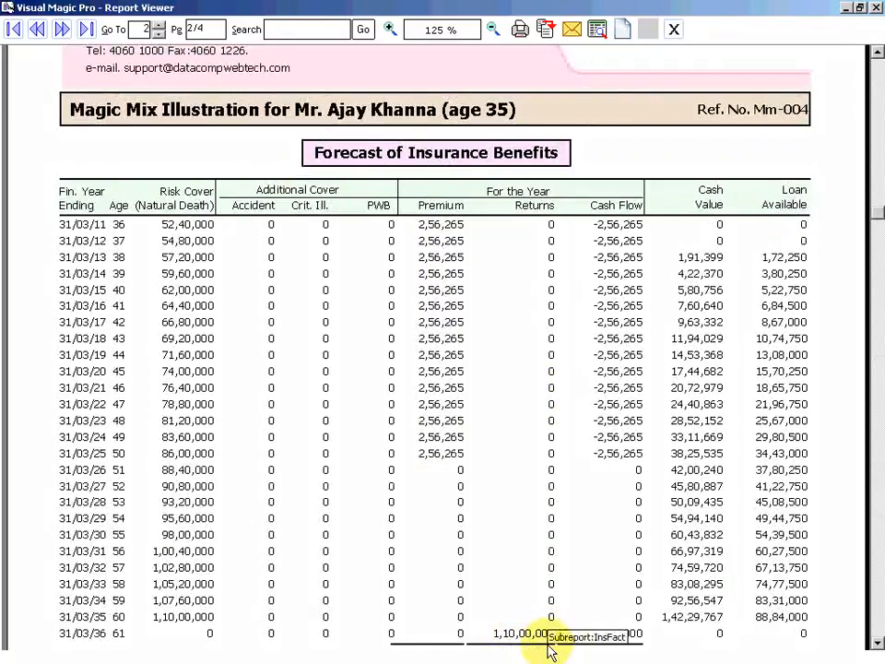
pyautogui.click(62, 31)
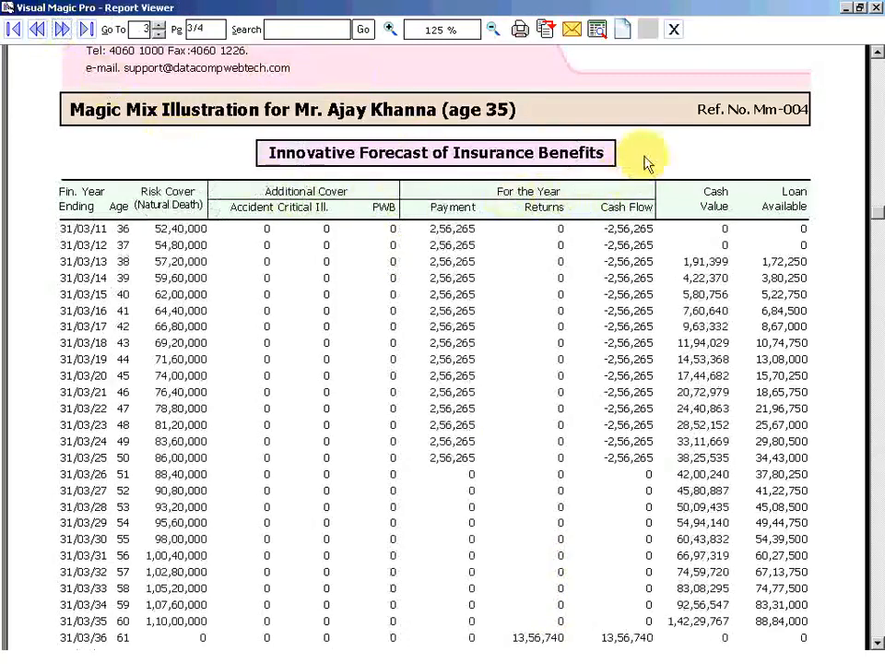
# - Scroll to the forecast's totals and Explanatory Notes, then close the Report Viewer
pyautogui.scroll(-3, 618, 194)
pyautogui.scroll(3, 634, 208)
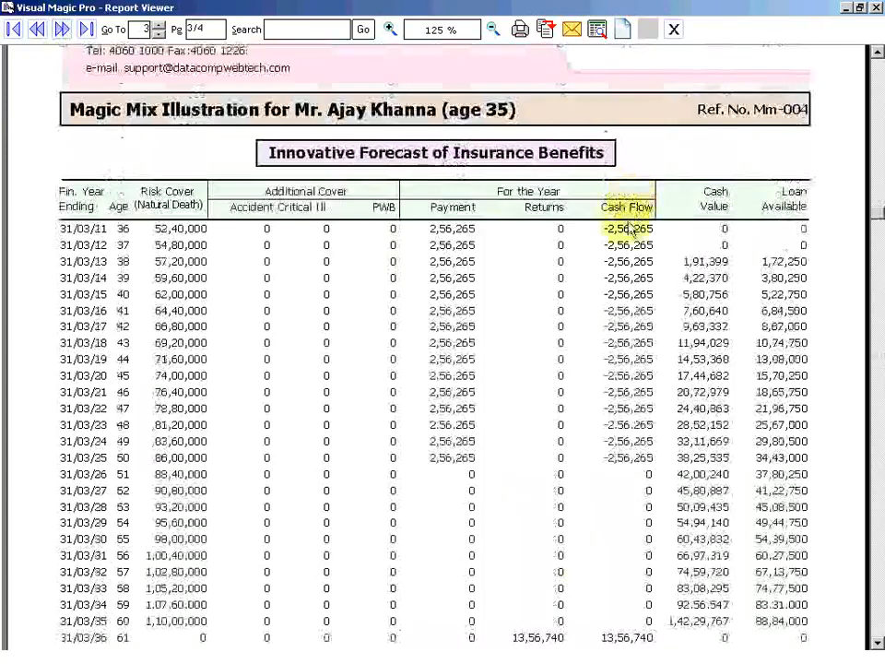
pyautogui.scroll(-3, 604, 280)
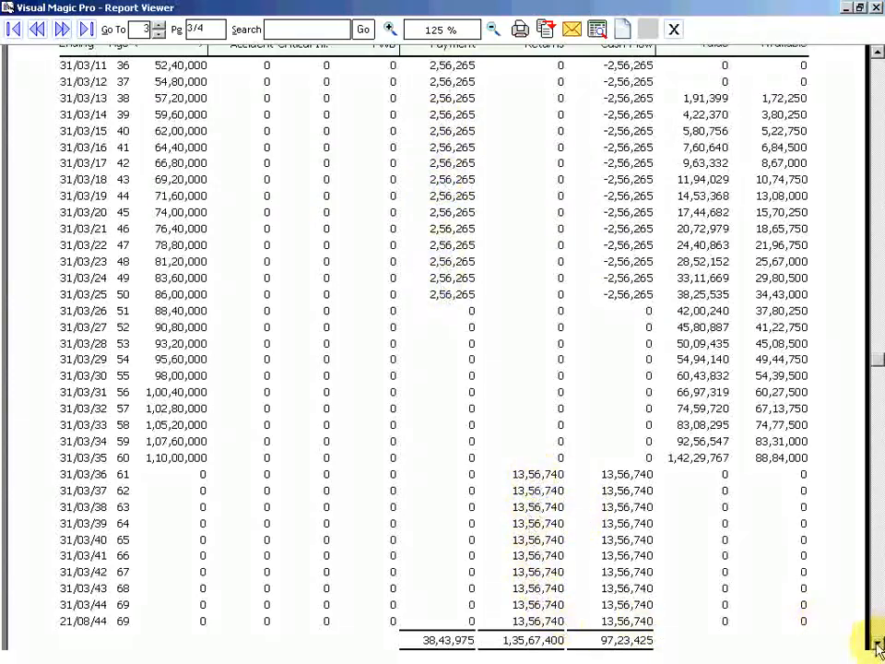
pyautogui.scroll(-3, 726, 513)
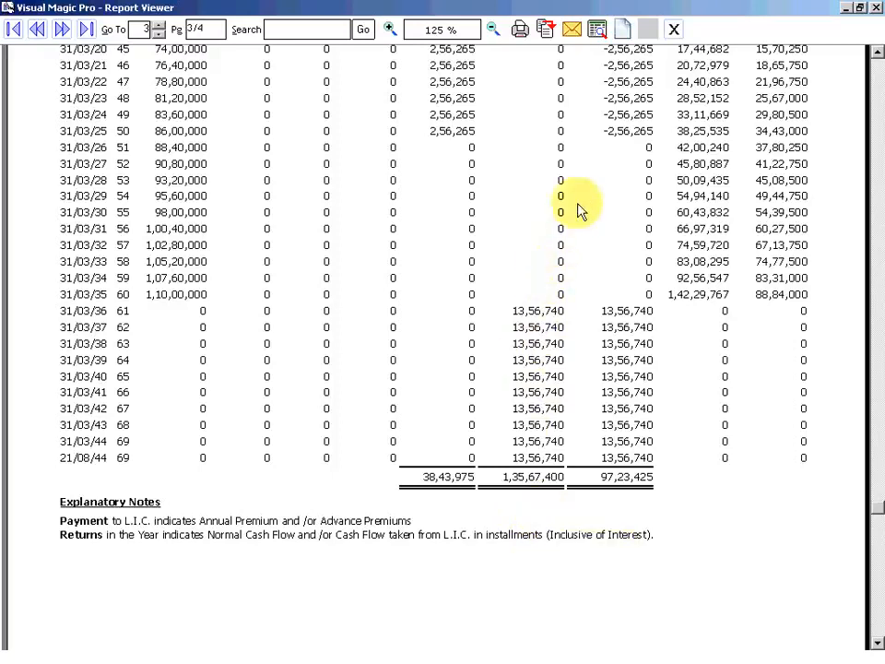
pyautogui.click(651, 35)
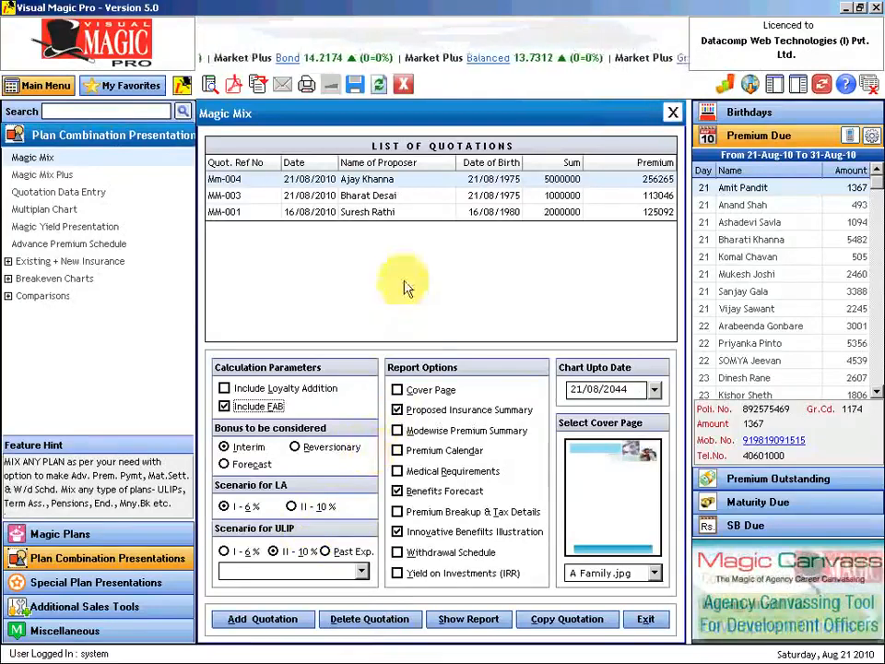
# - Reopen quotation Mm-004 and pick the New Jeevan Suraksha - 1 plan for a new entry
pyautogui.doubleClick(369, 180)
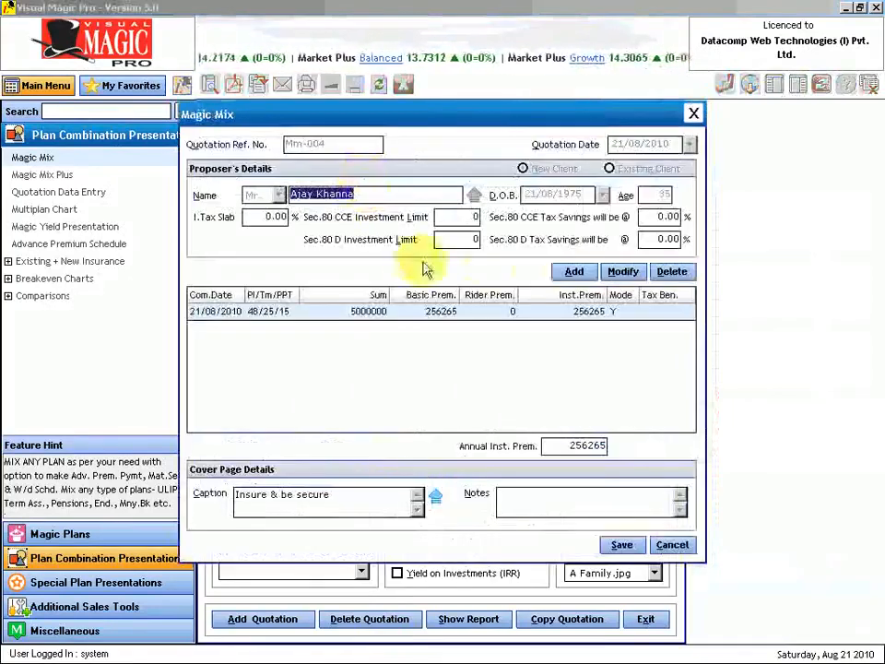
pyautogui.click(576, 272)
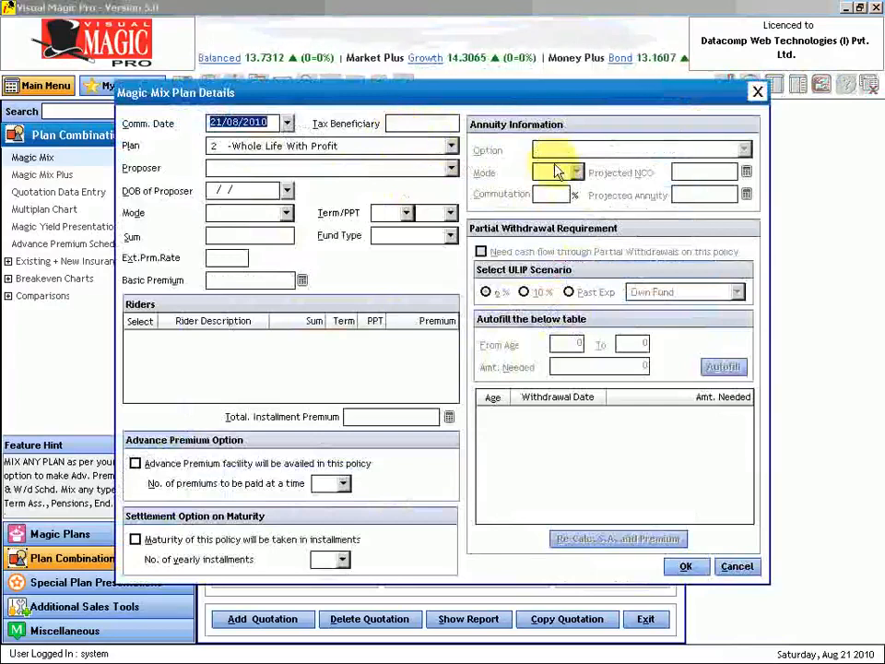
pyautogui.press('Tab')
pyautogui.press('Tab')
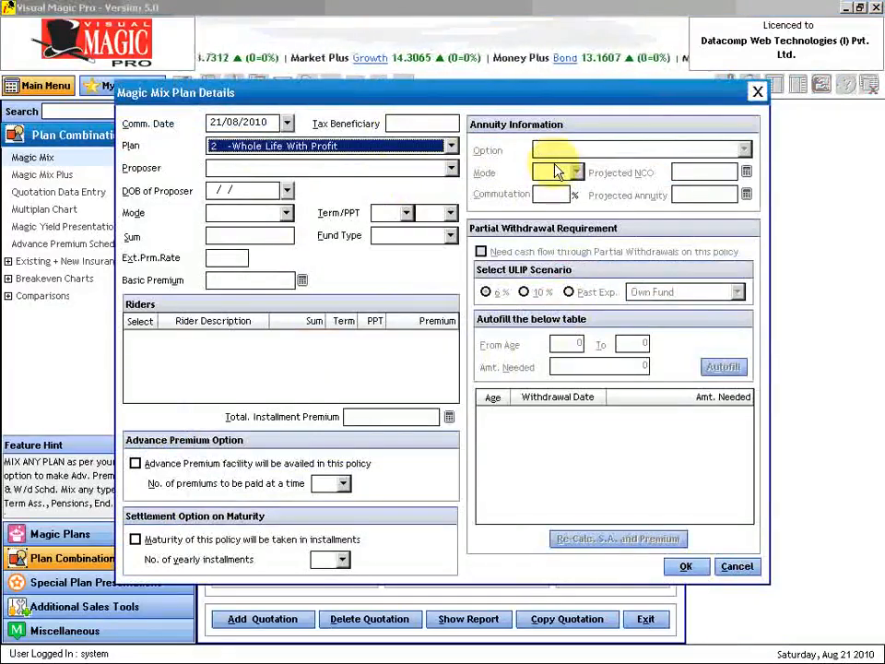
pyautogui.click(450, 147)
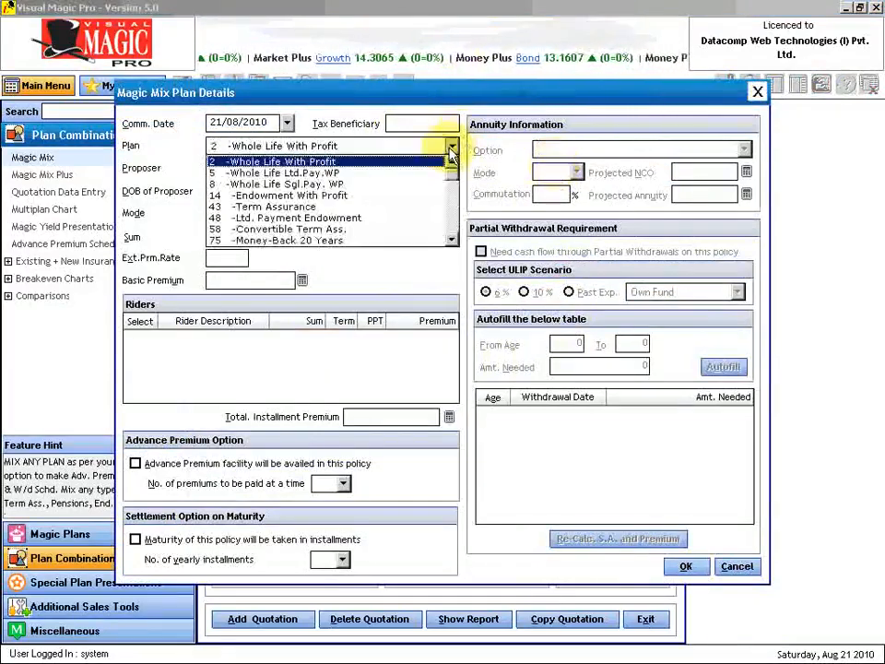
pyautogui.click(453, 209)
pyautogui.click(453, 211)
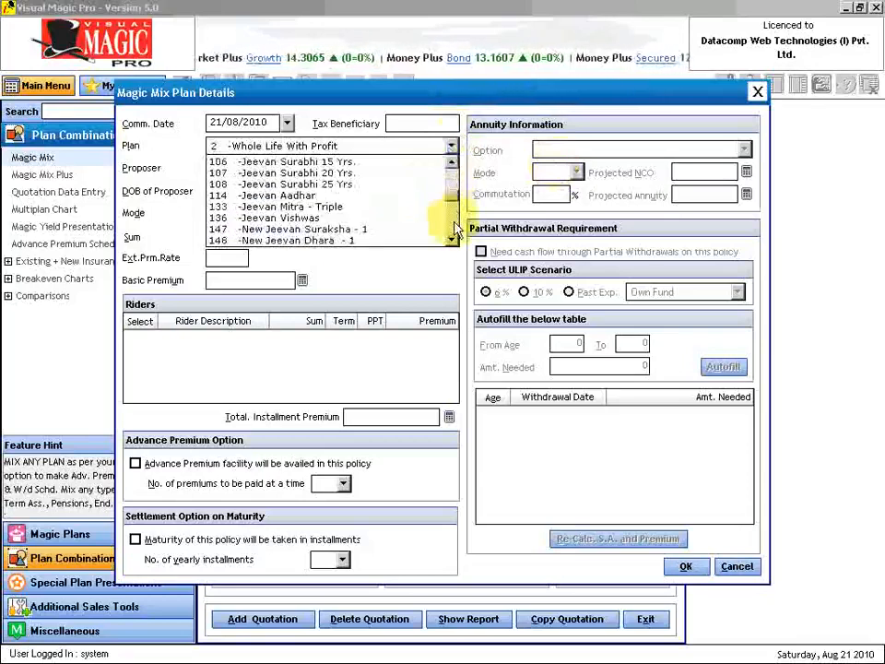
pyautogui.click(366, 239)
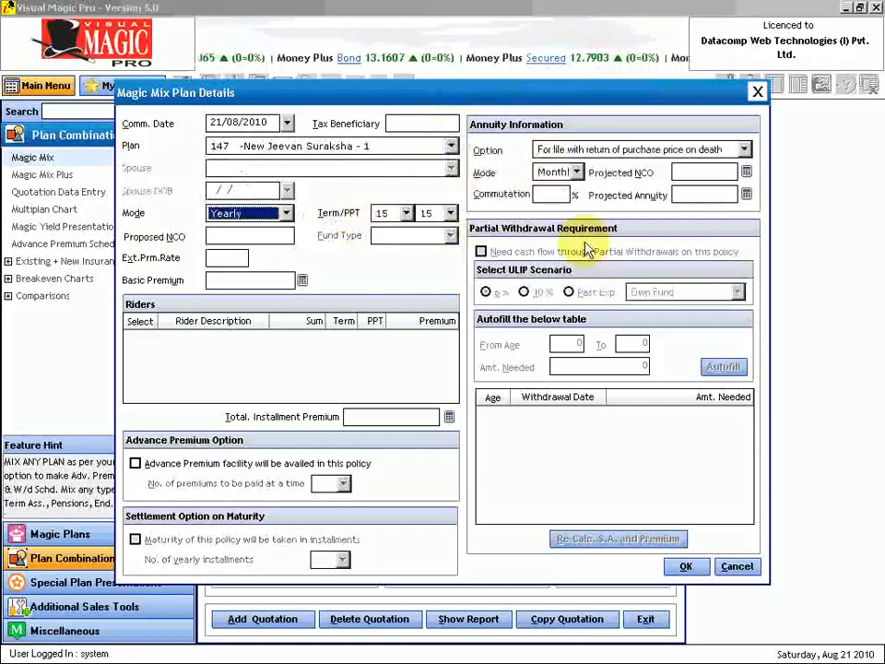
# - Set the New Jeevan Suraksha term to 25/25, calculating a 30619 premium
pyautogui.press('Tab')
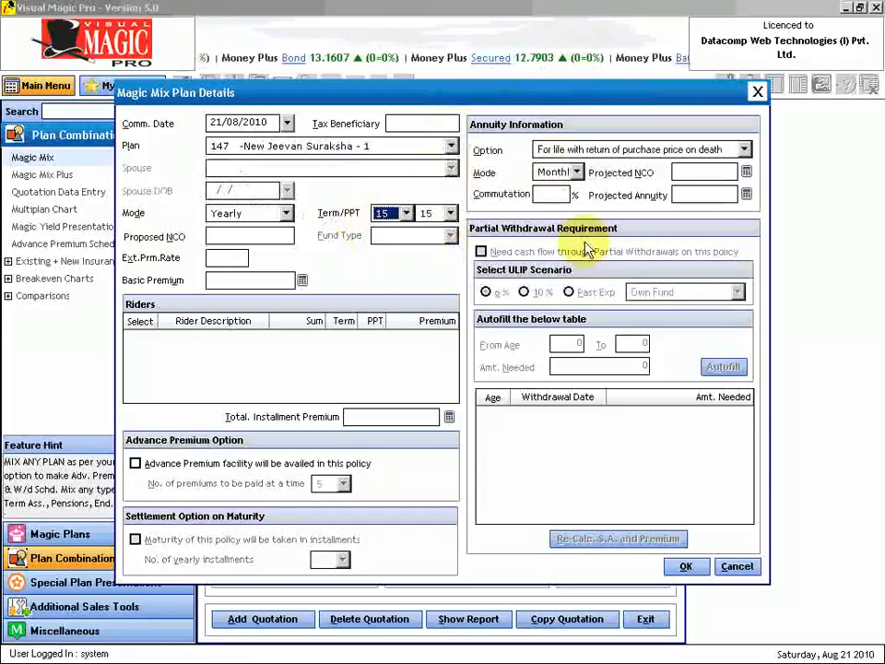
pyautogui.press('Down')
pyautogui.press('Tab')
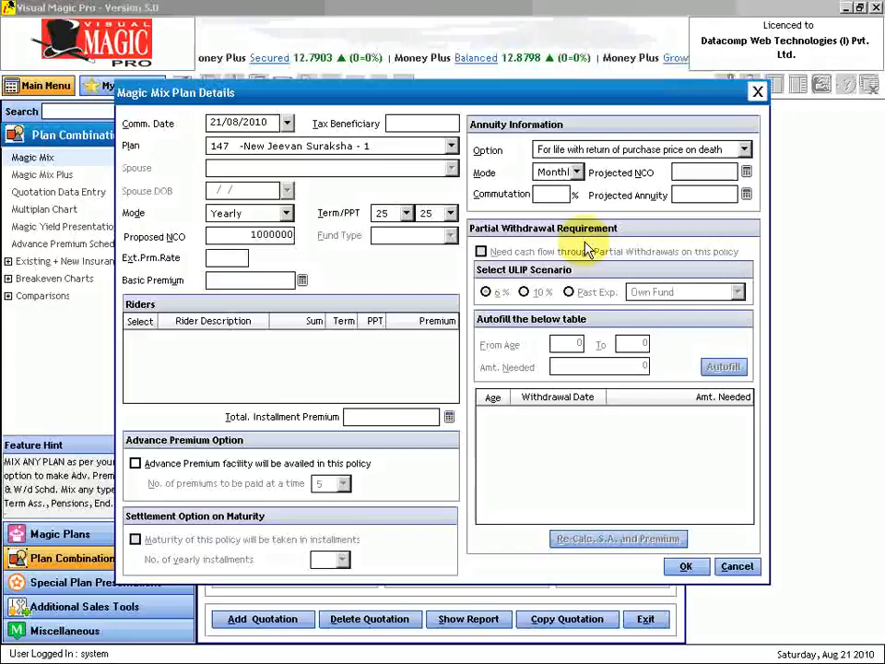
pyautogui.press('Tab')
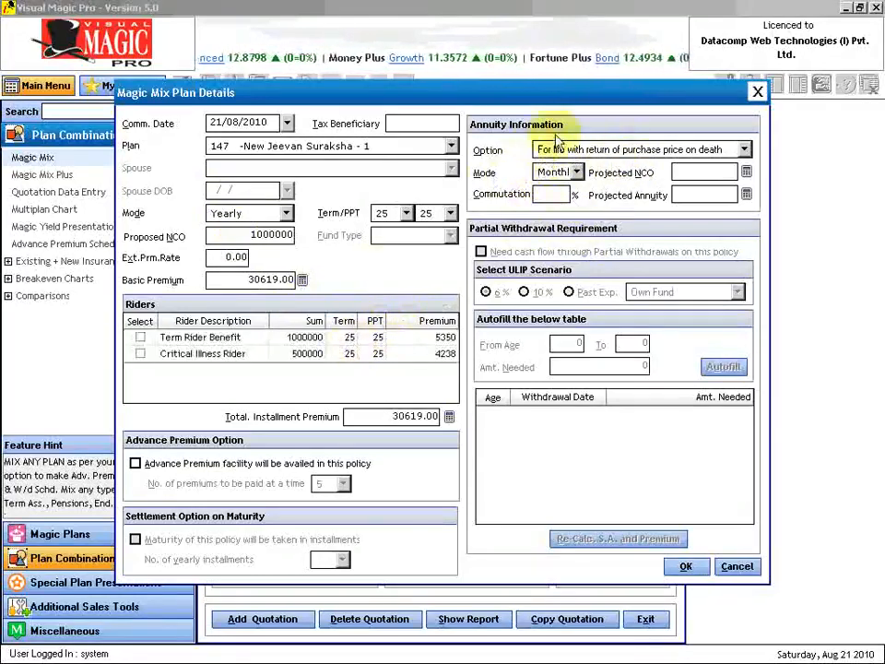
# - Choose monthly life annuity with return of purchase price, project NCO 16102, and add the plan
pyautogui.click(608, 151)
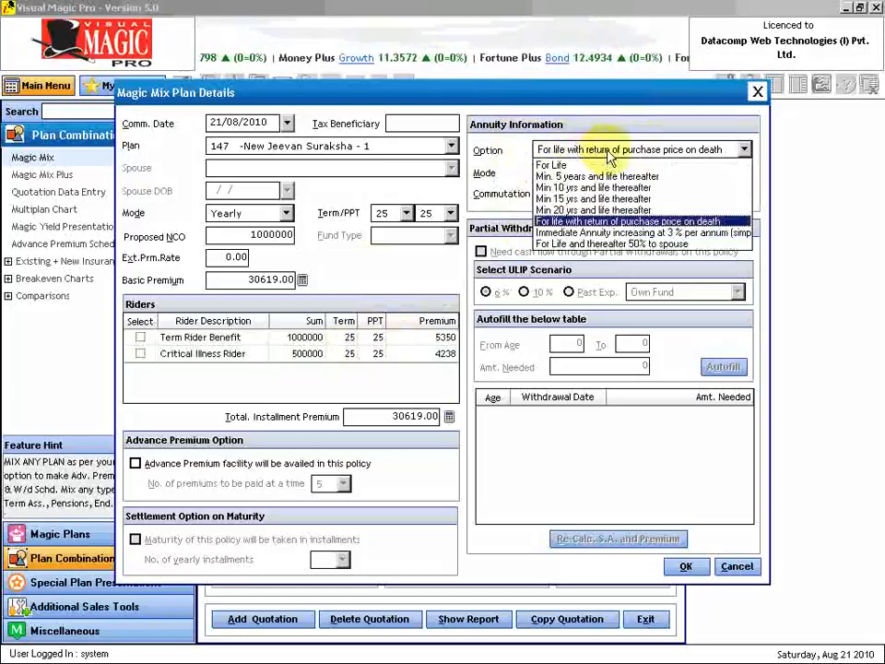
pyautogui.click(604, 223)
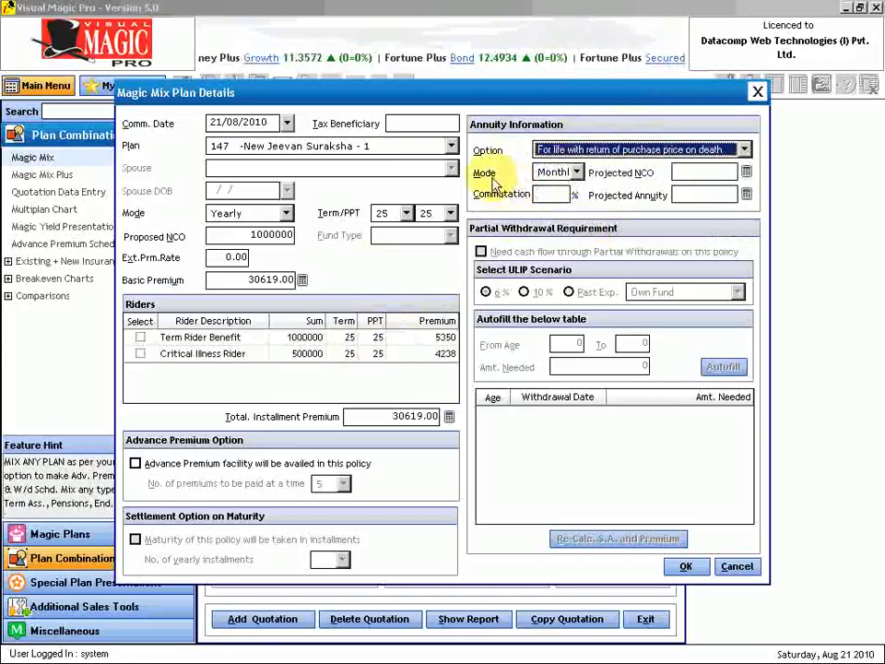
pyautogui.click(577, 173)
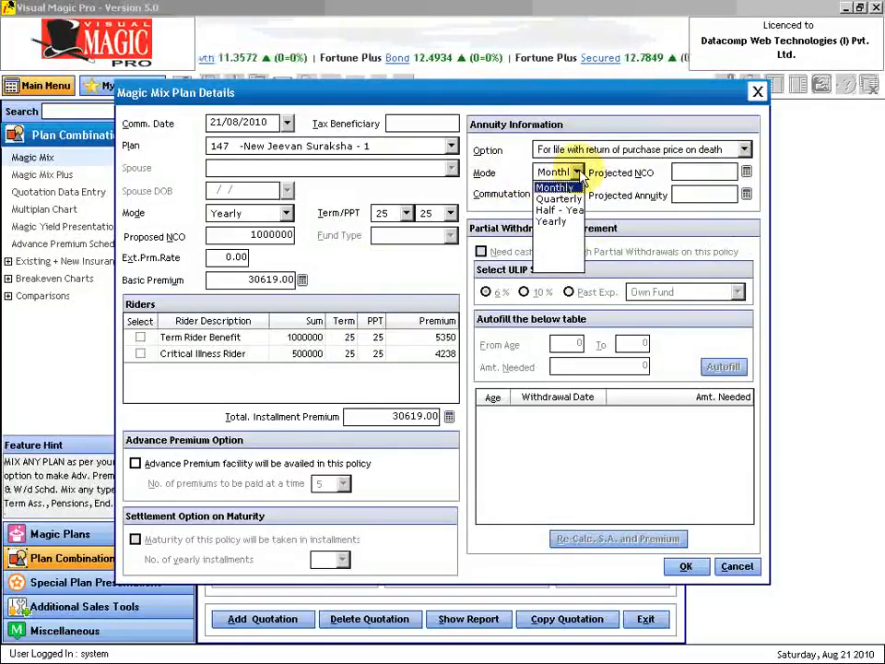
pyautogui.click(582, 174)
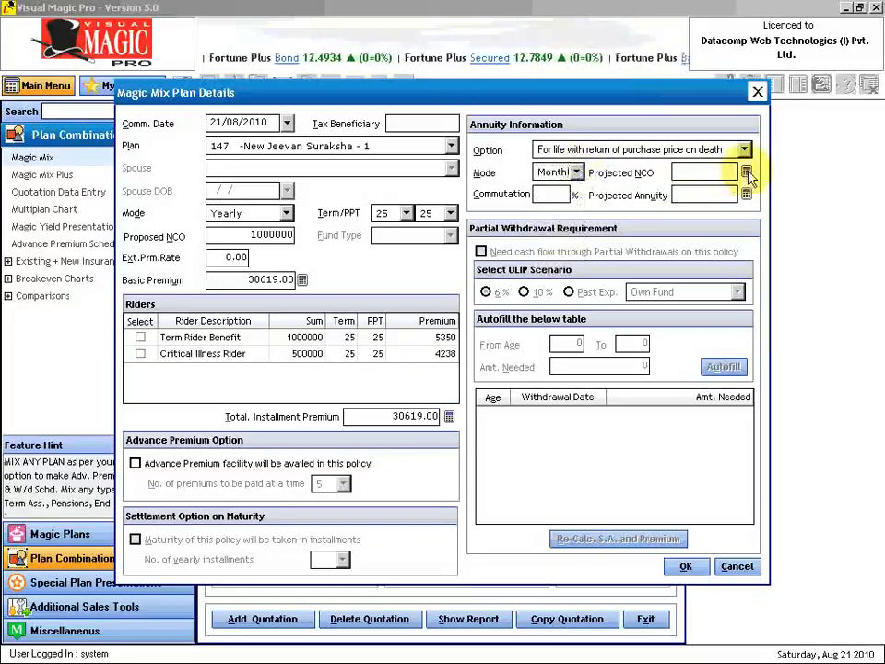
pyautogui.click(746, 172)
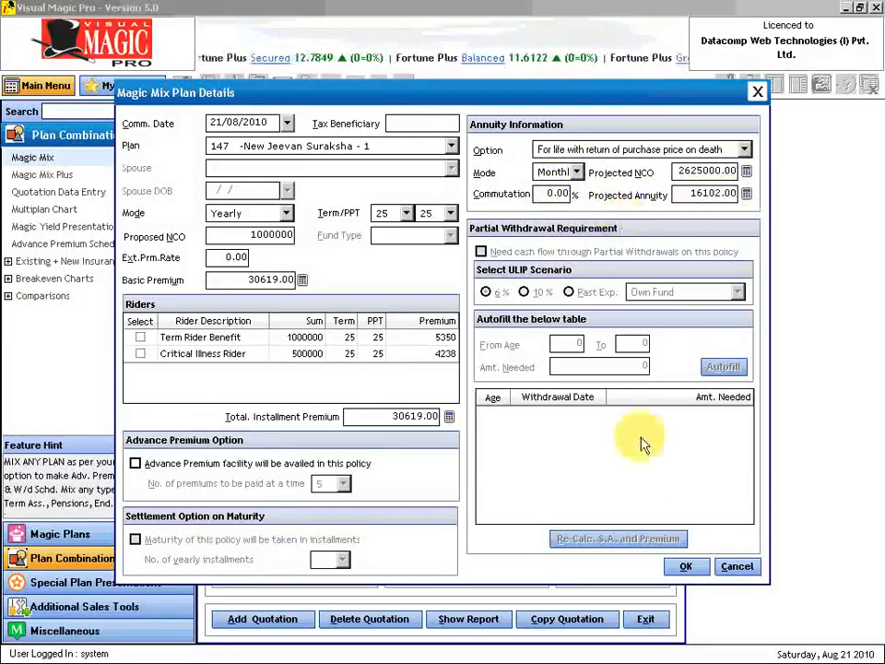
pyautogui.click(687, 566)
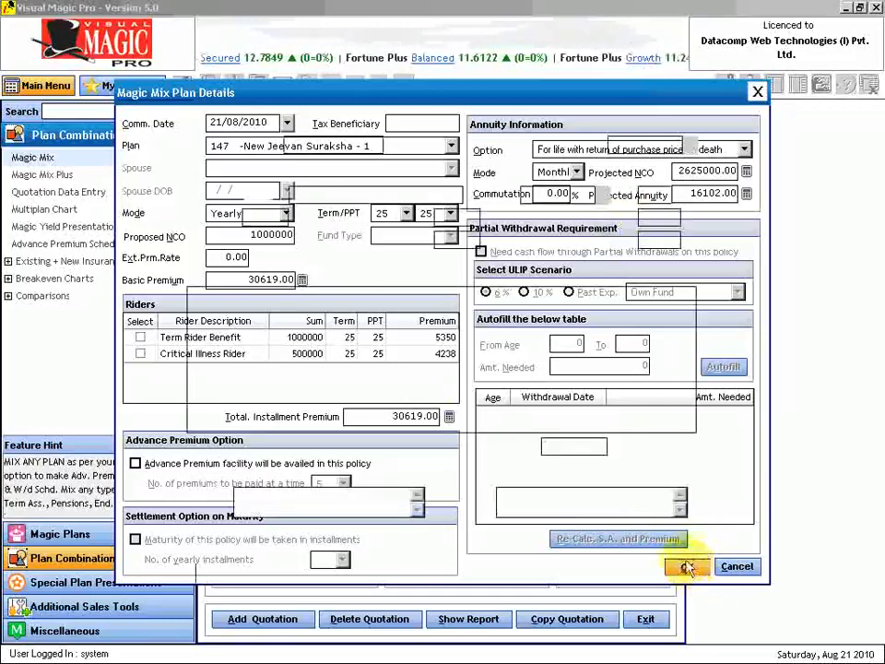
pyautogui.click(574, 271)
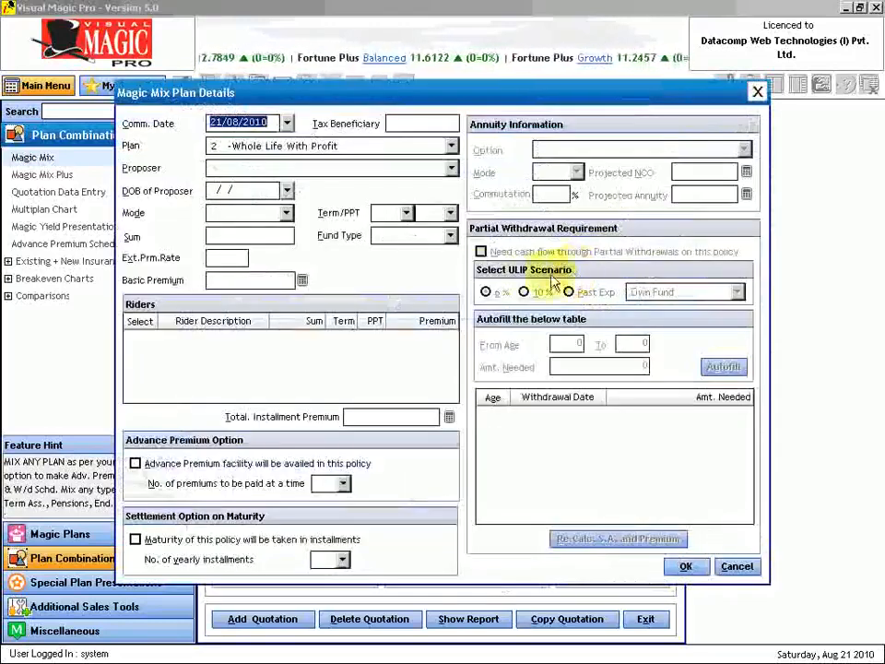
# - Pick plan 188 Profit Plus from the plan list
pyautogui.click(451, 146)
pyautogui.click(452, 219)
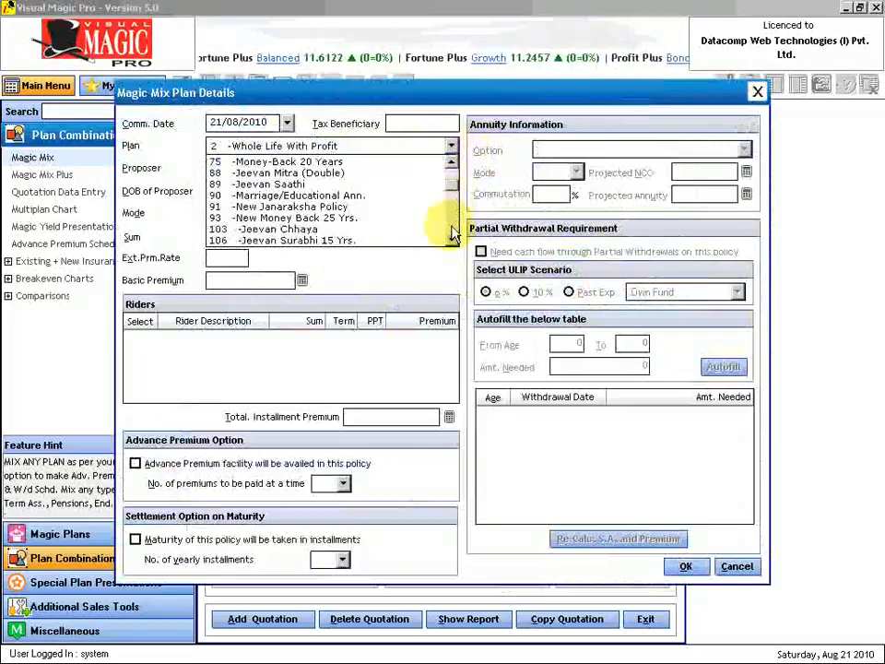
pyautogui.click(451, 230)
pyautogui.click(451, 231)
pyautogui.click(452, 241)
pyautogui.click(452, 240)
pyautogui.click(452, 241)
pyautogui.click(452, 241)
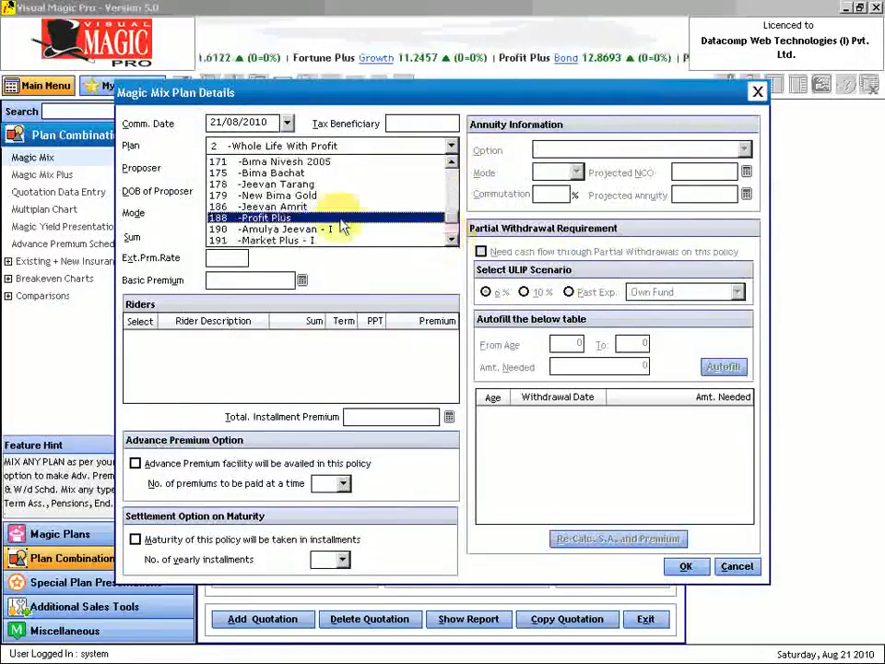
pyautogui.click(334, 219)
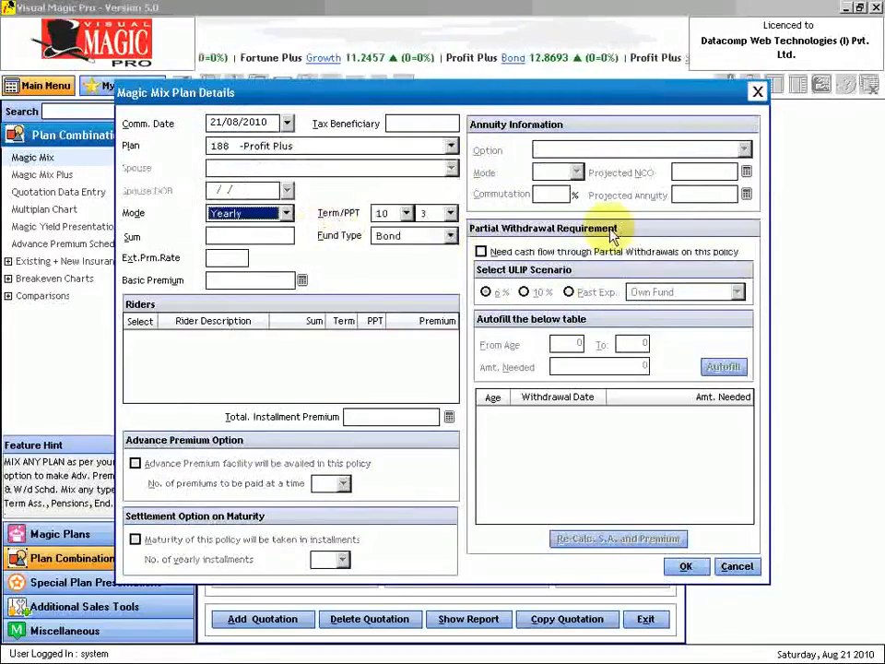
# - Set Profit Plus to term 20, PPT 5, Secured fund, sum 1000000, premium 200000
pyautogui.press('Tab')
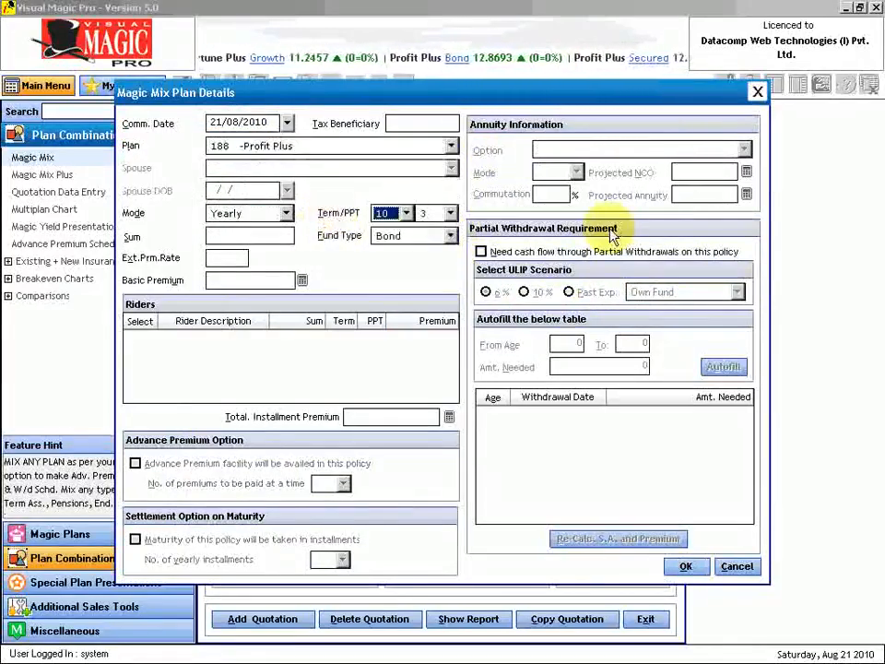
pyautogui.press('Tab')
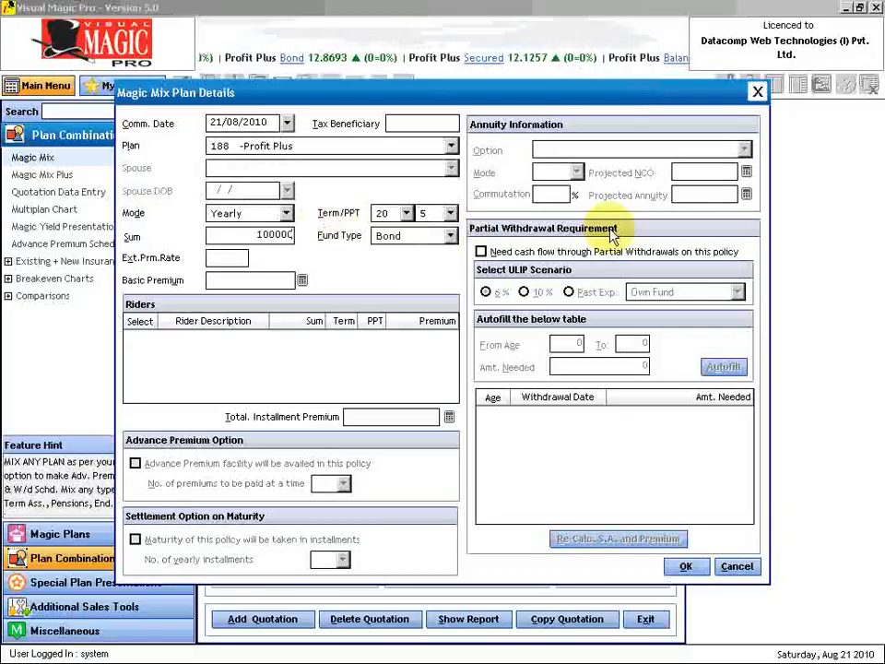
pyautogui.press('Tab')
pyautogui.press('Down')
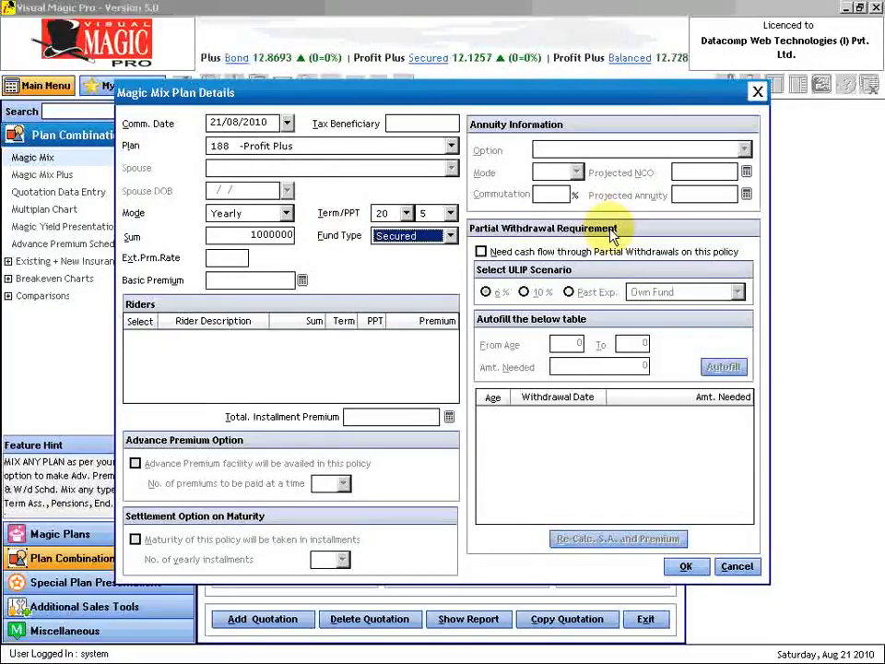
pyautogui.press('Tab')
pyautogui.press('Tab')
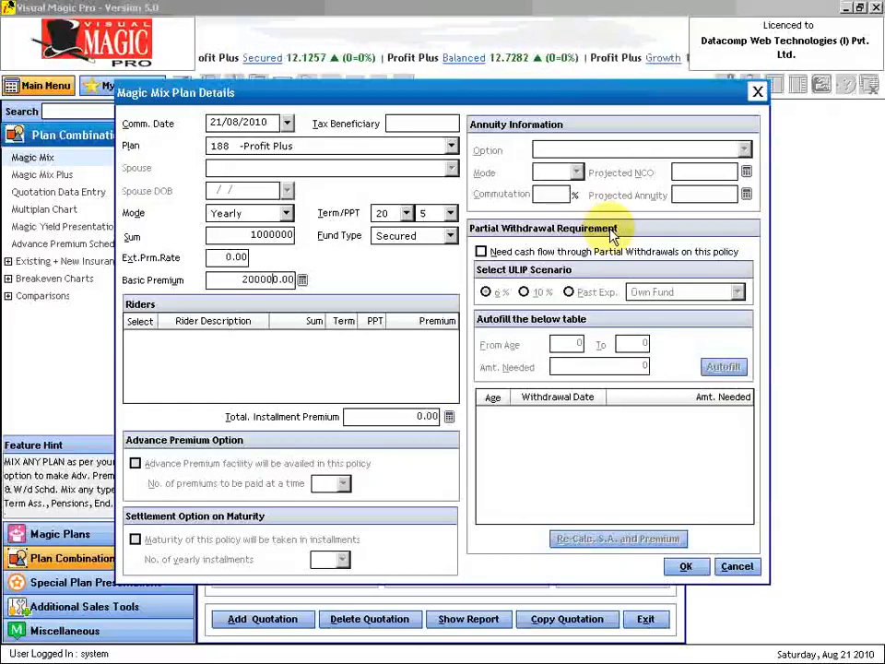
pyautogui.press('Tab')
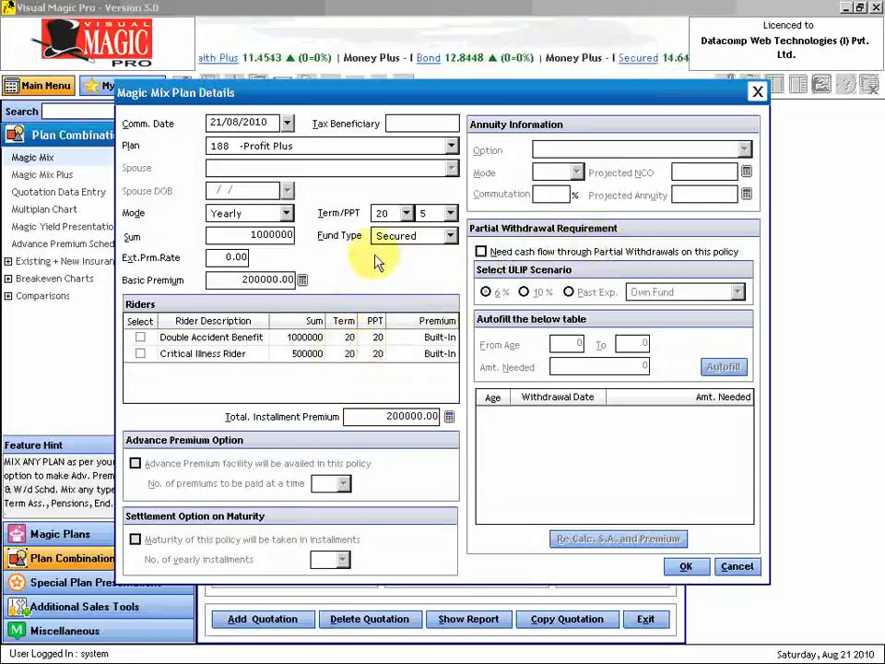
# - Leave partial withdrawals off and add Profit Plus, raising the annual premium to 486884
pyautogui.click(479, 253)
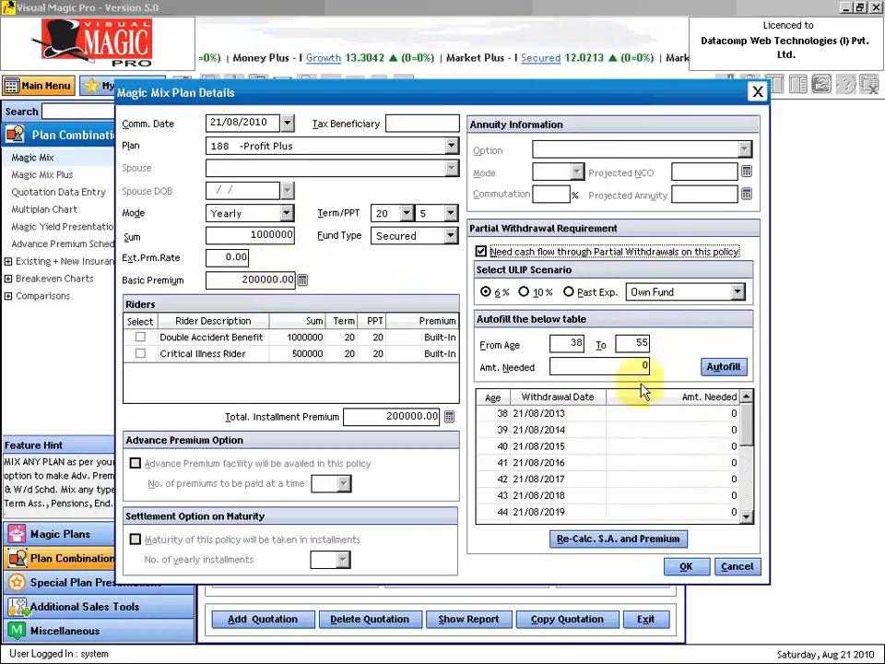
pyautogui.click(482, 253)
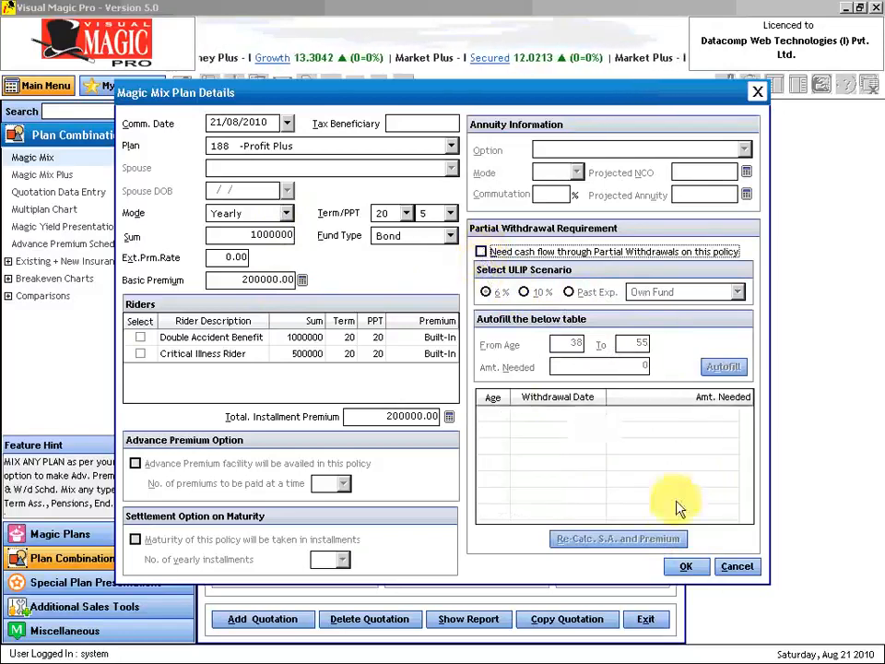
pyautogui.click(688, 567)
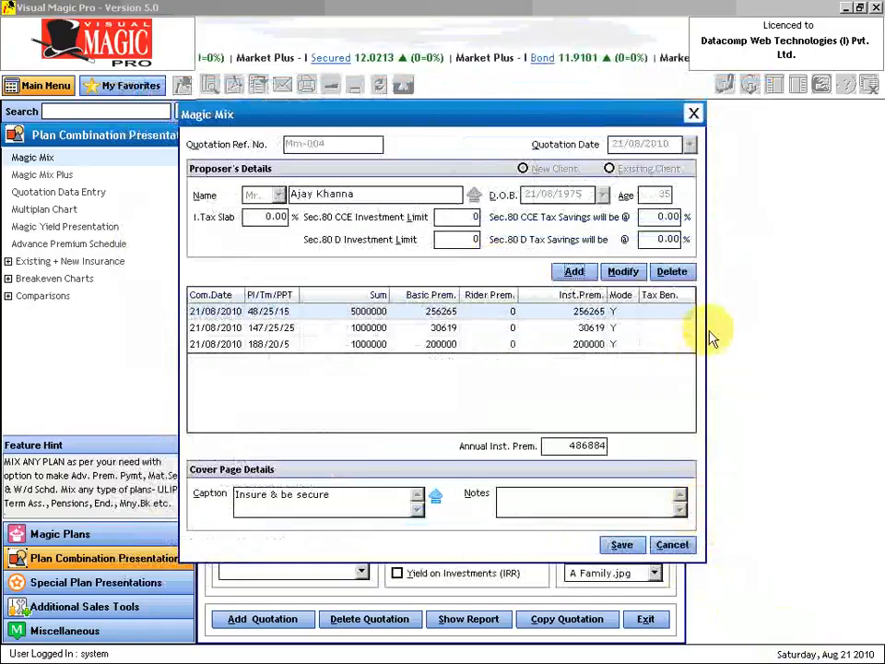
# - Save quotation Mm-004 with its three plans, keep the II-10% ULIP scenario, and include FAB
pyautogui.click(622, 544)
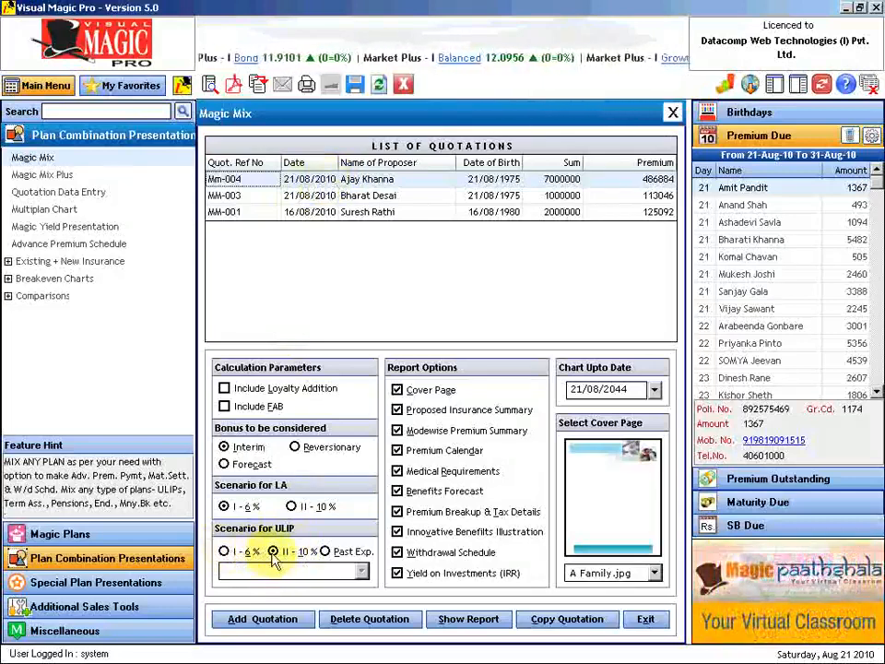
pyautogui.click(326, 552)
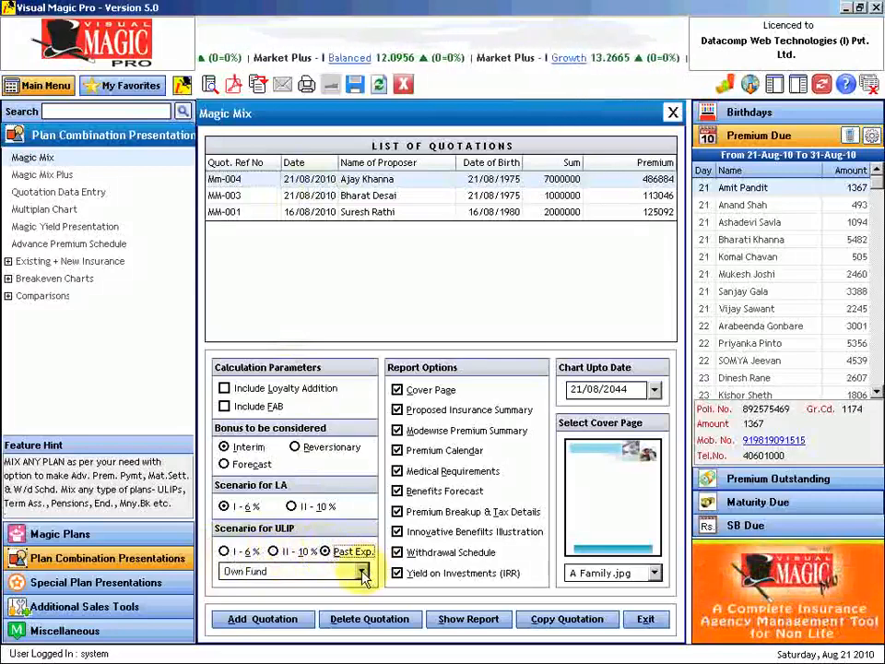
pyautogui.click(362, 573)
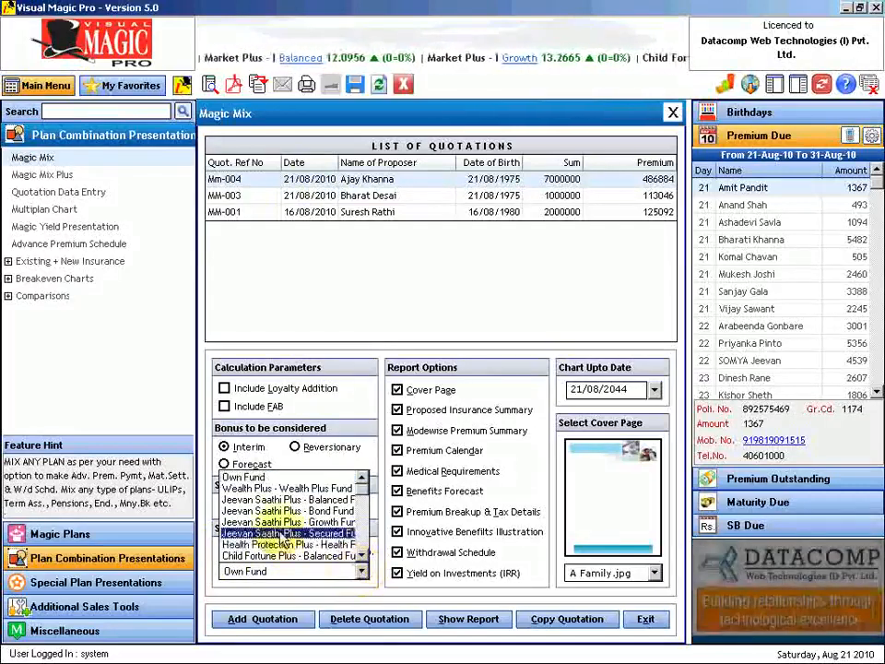
pyautogui.click(363, 576)
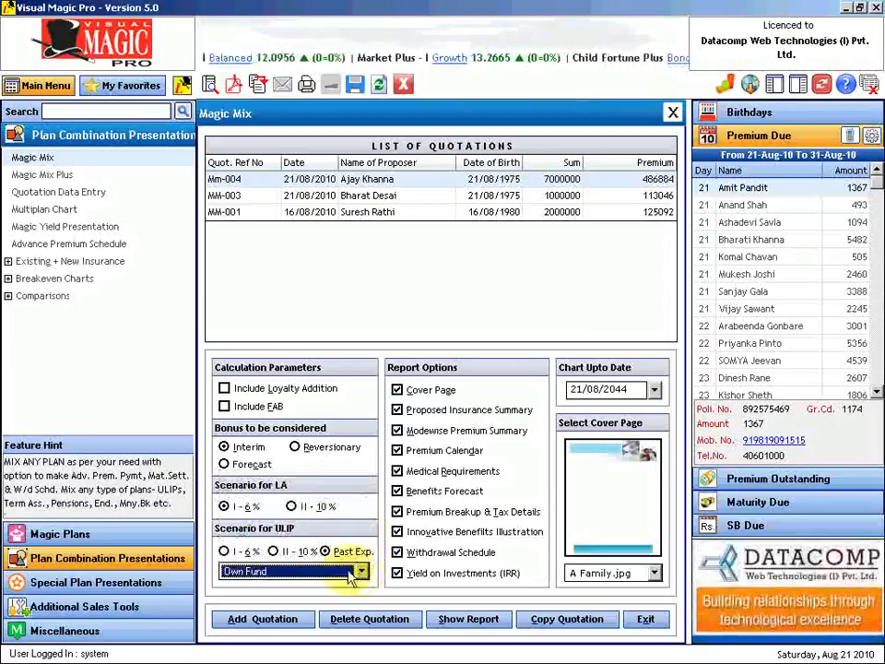
pyautogui.click(274, 551)
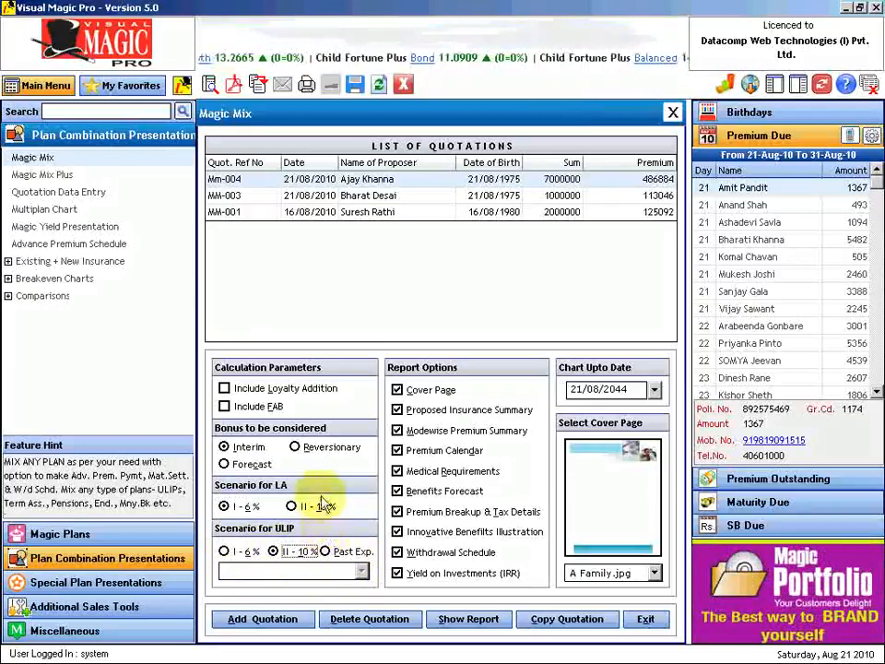
pyautogui.click(224, 406)
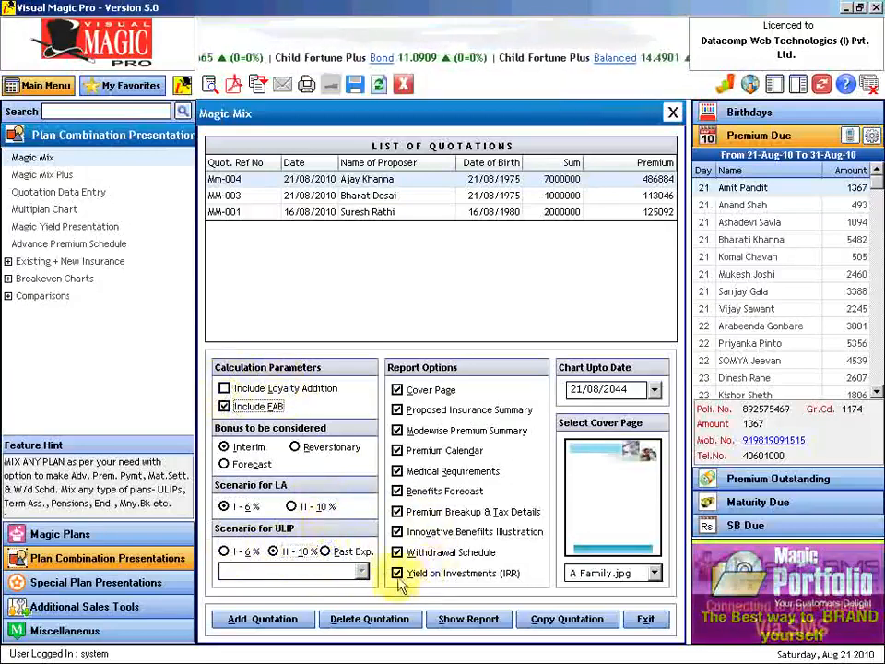